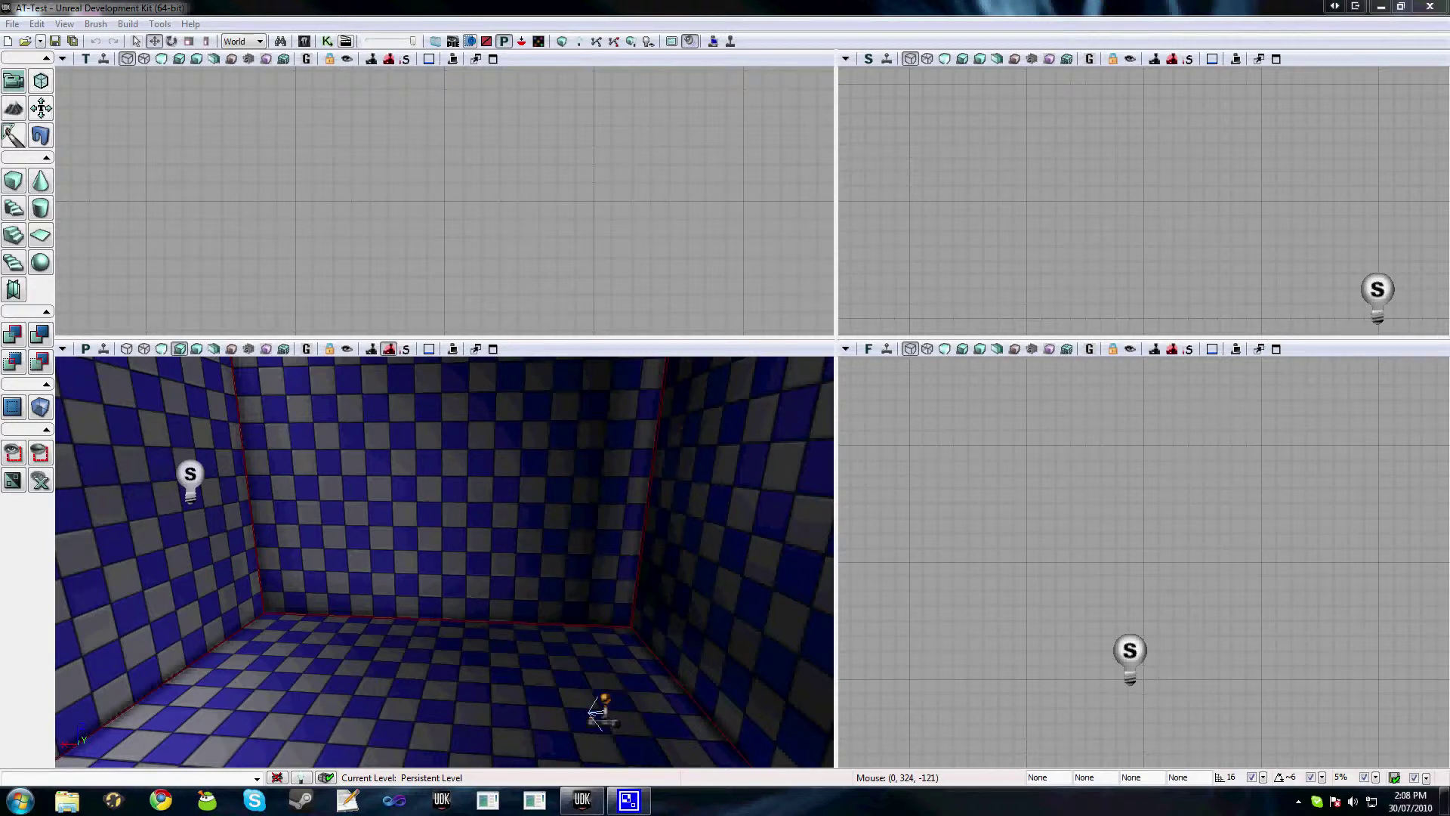
Open the Human_Athletic_AnimTree from the EternalCrisis_Characters package for editing
{"action": "left_click", "coordinate": [304, 41]}
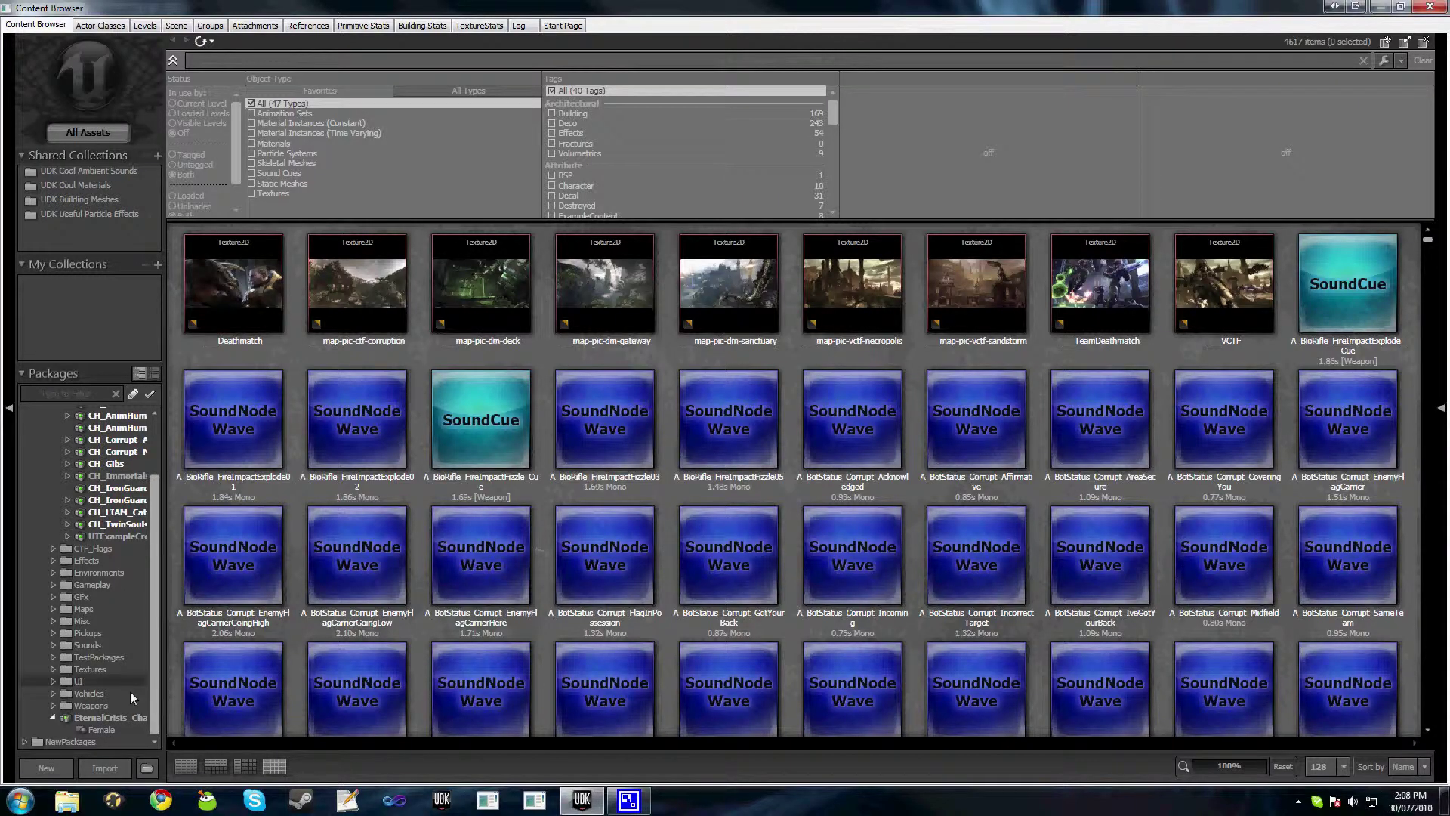
{"action": "left_click", "coordinate": [113, 718]}
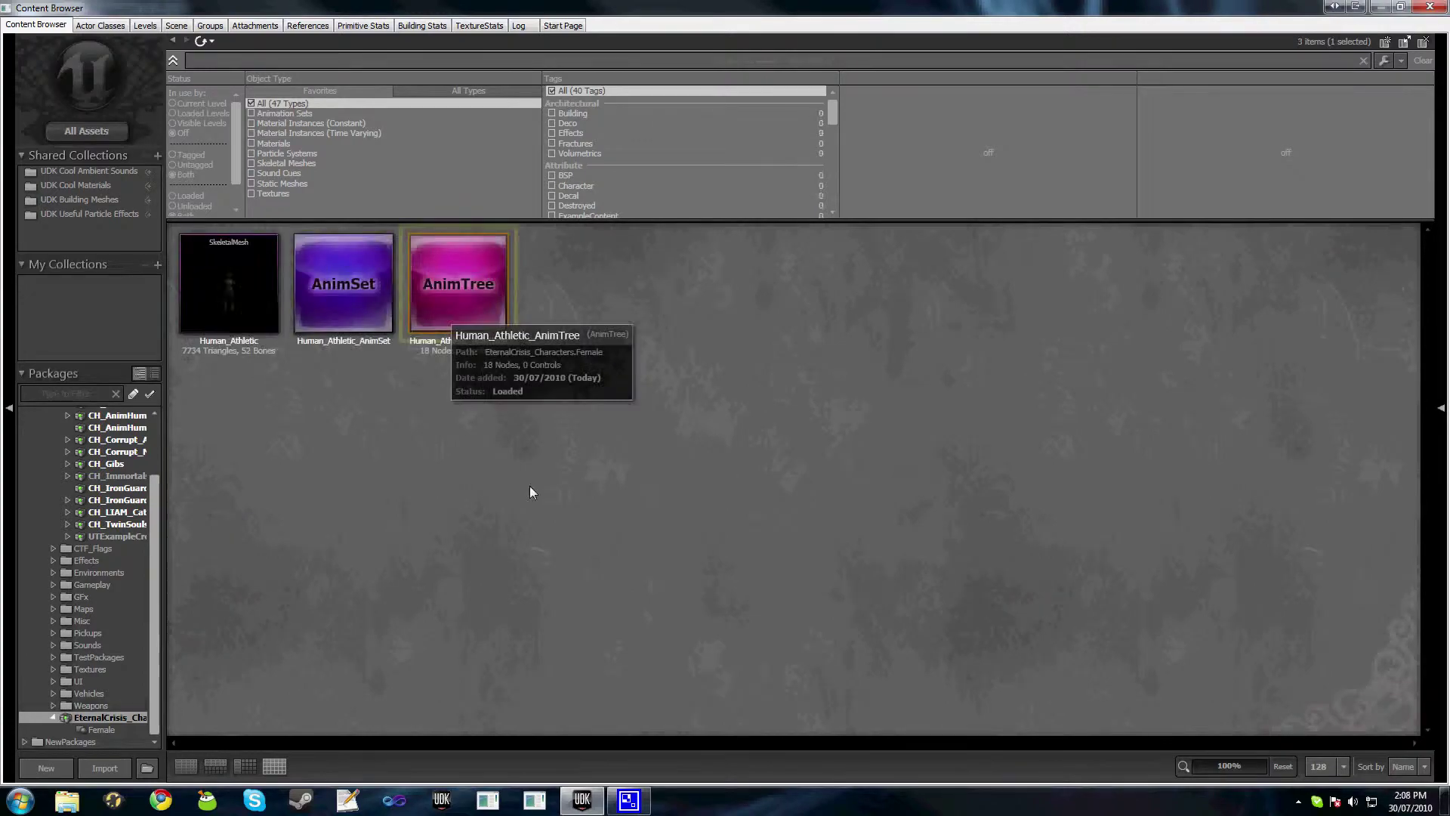
{"action": "double_click", "coordinate": [454, 302]}
{"action": "scroll", "coordinate": [651, 367], "scroll_direction": "down", "scroll_amount": 1}
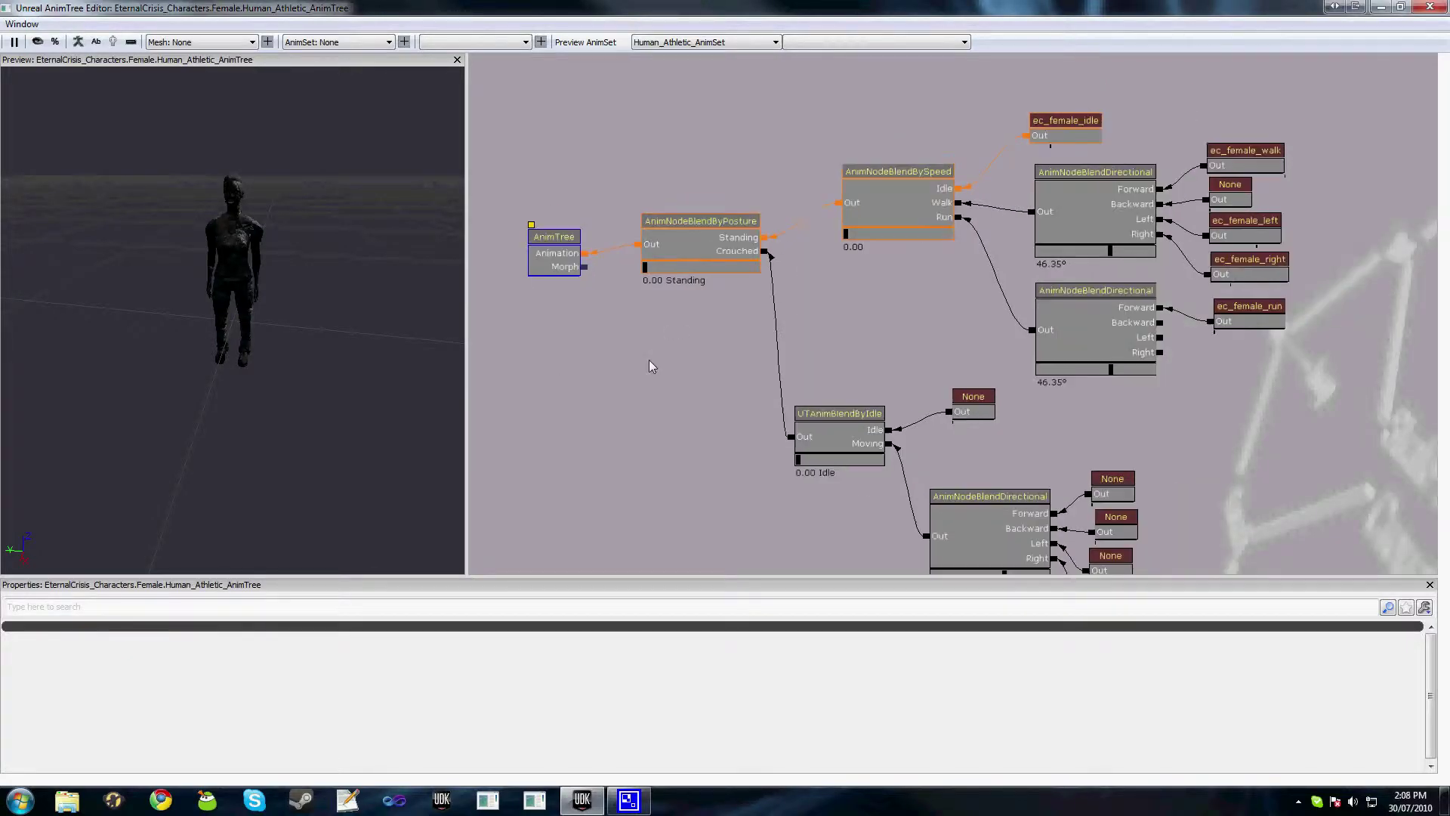
Bring the whole existing animation tree into view and enlarge the node graph area by shrinking the properties area
{"action": "scroll", "coordinate": [649, 359], "scroll_direction": "down", "scroll_amount": 1}
{"action": "scroll", "coordinate": [634, 356], "scroll_direction": "up", "scroll_amount": 2}
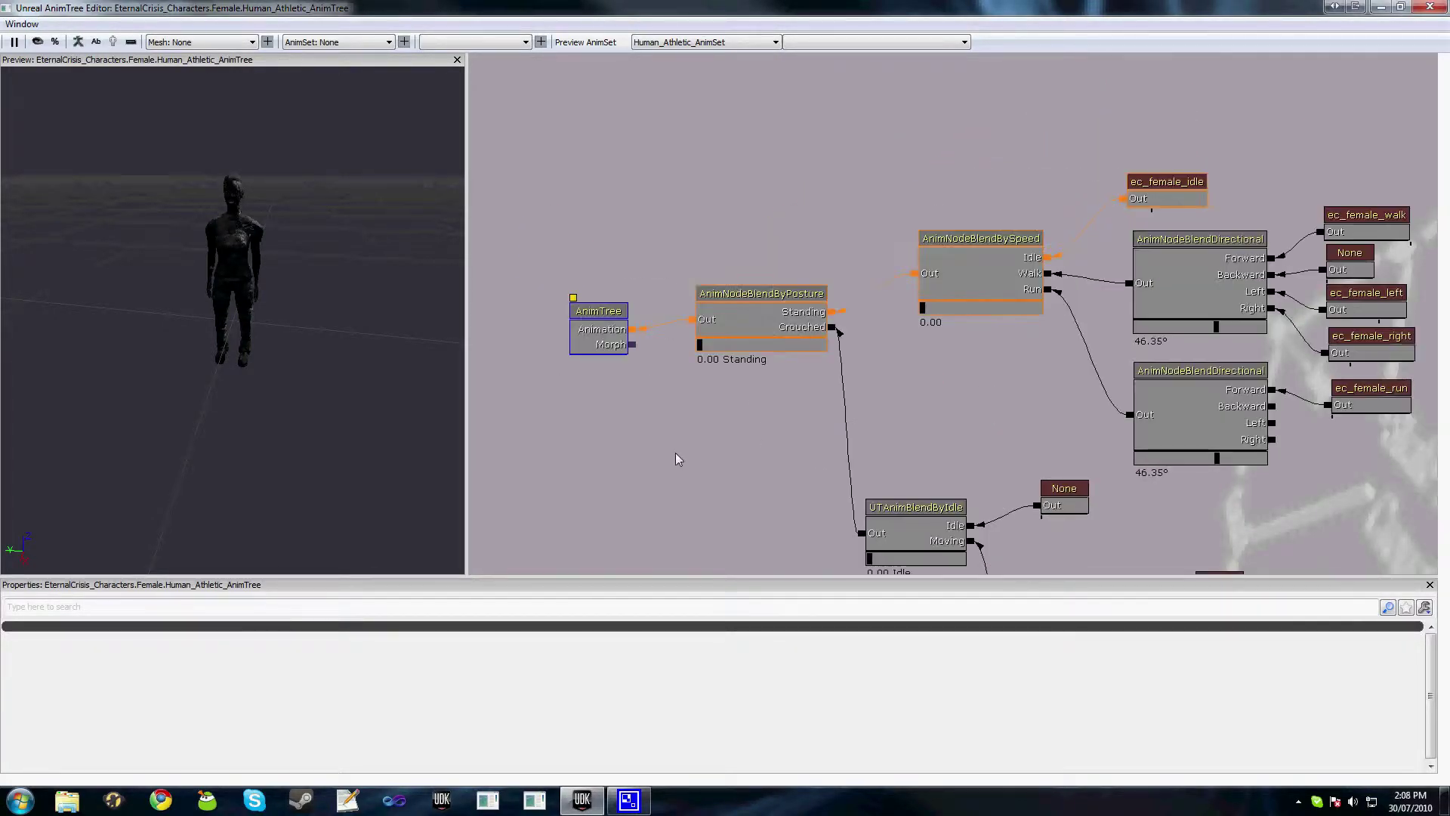
{"action": "left_click_drag", "start_coordinate": [675, 454], "coordinate": [610, 359]}
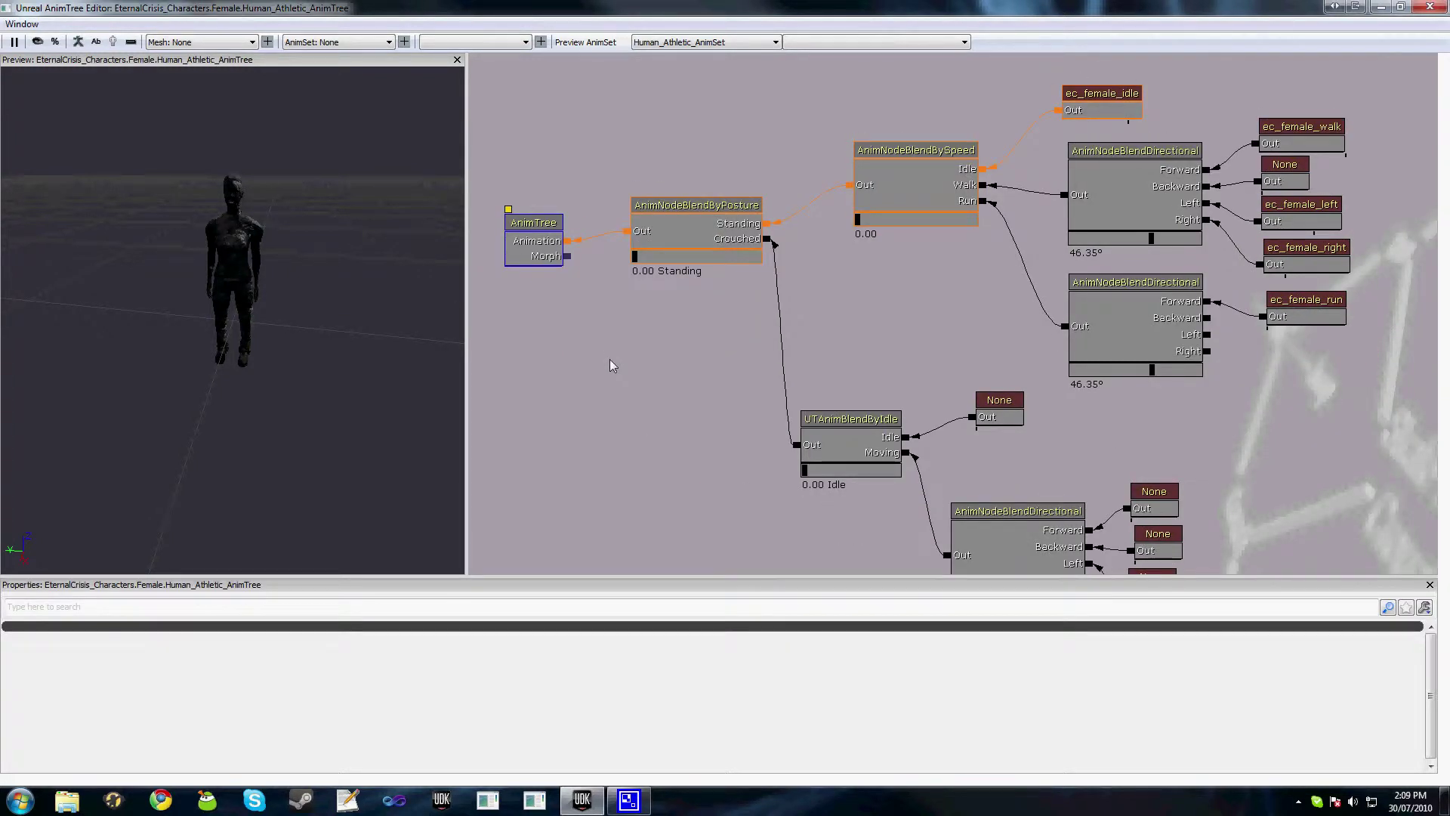
{"action": "scroll", "coordinate": [609, 360], "scroll_direction": "down", "scroll_amount": 1}
{"action": "left_click_drag", "start_coordinate": [674, 412], "coordinate": [665, 383]}
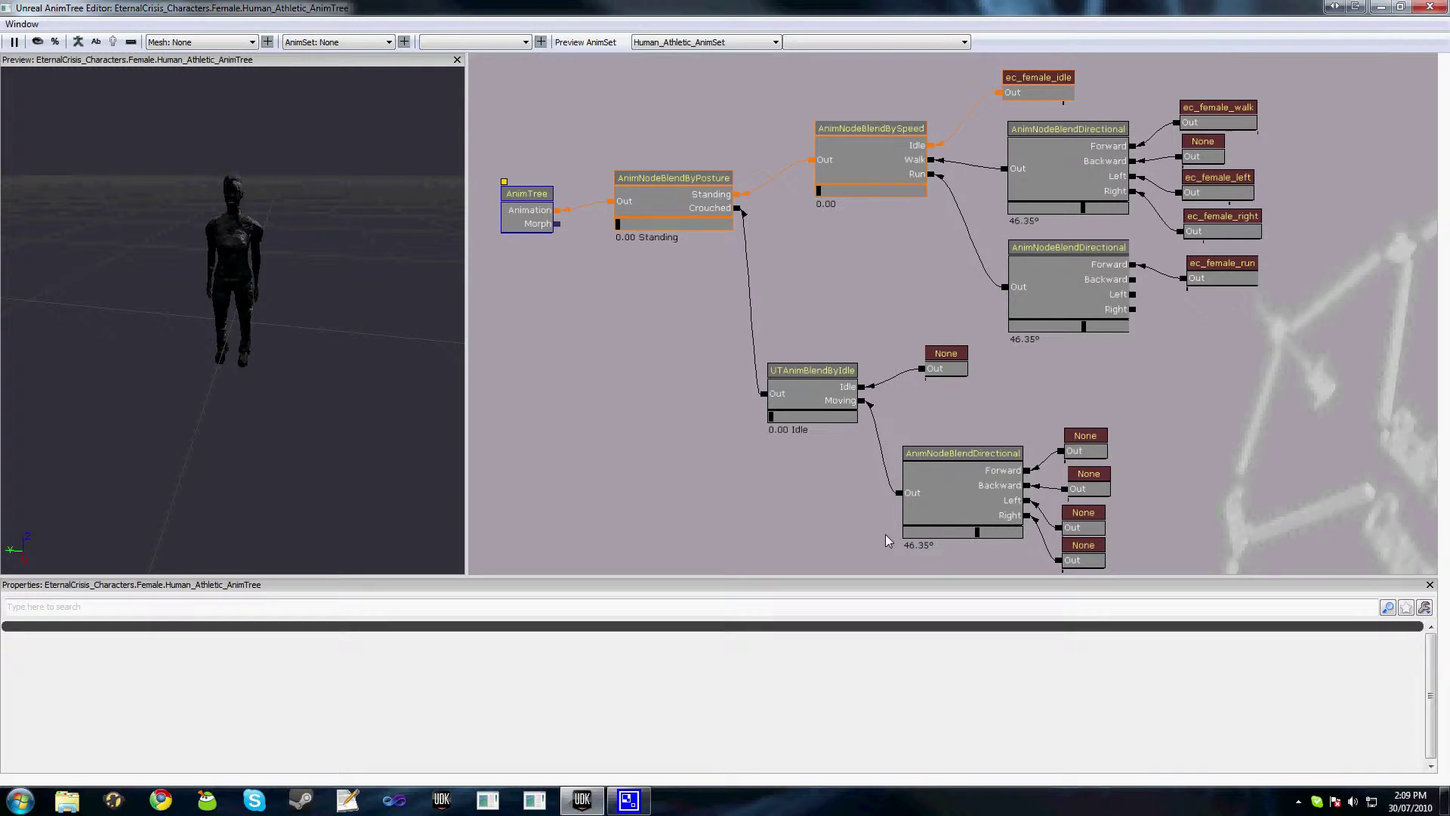
{"action": "left_click_drag", "start_coordinate": [874, 579], "coordinate": [868, 622]}
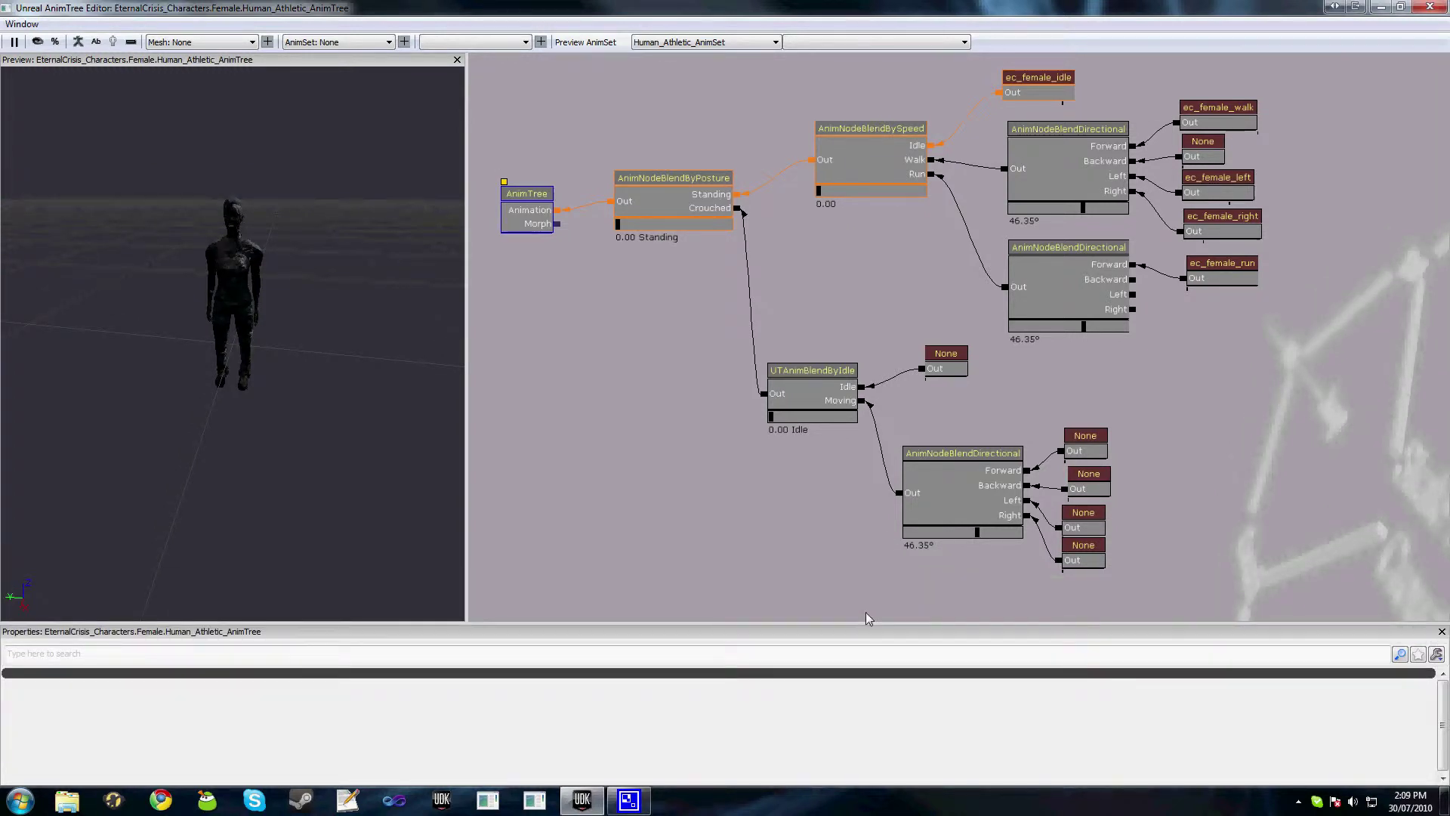
Add an AnimNodeBlendByPhysics node to the tree and place it in the empty space above the AnimTree and AnimNodeBlendByPosture nodes
{"action": "left_click_drag", "start_coordinate": [561, 408], "coordinate": [571, 419]}
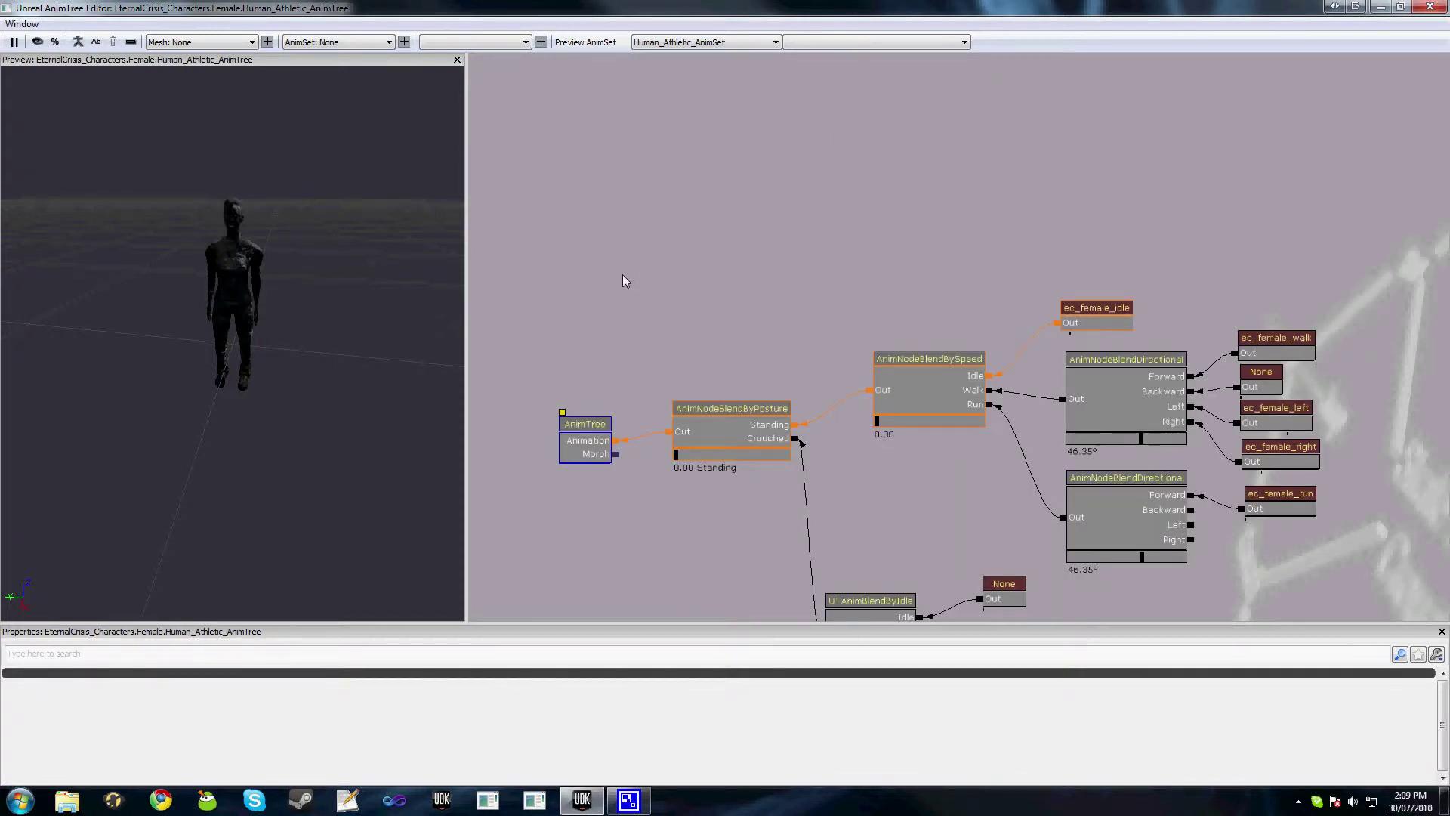
{"action": "right_click", "coordinate": [622, 275]}
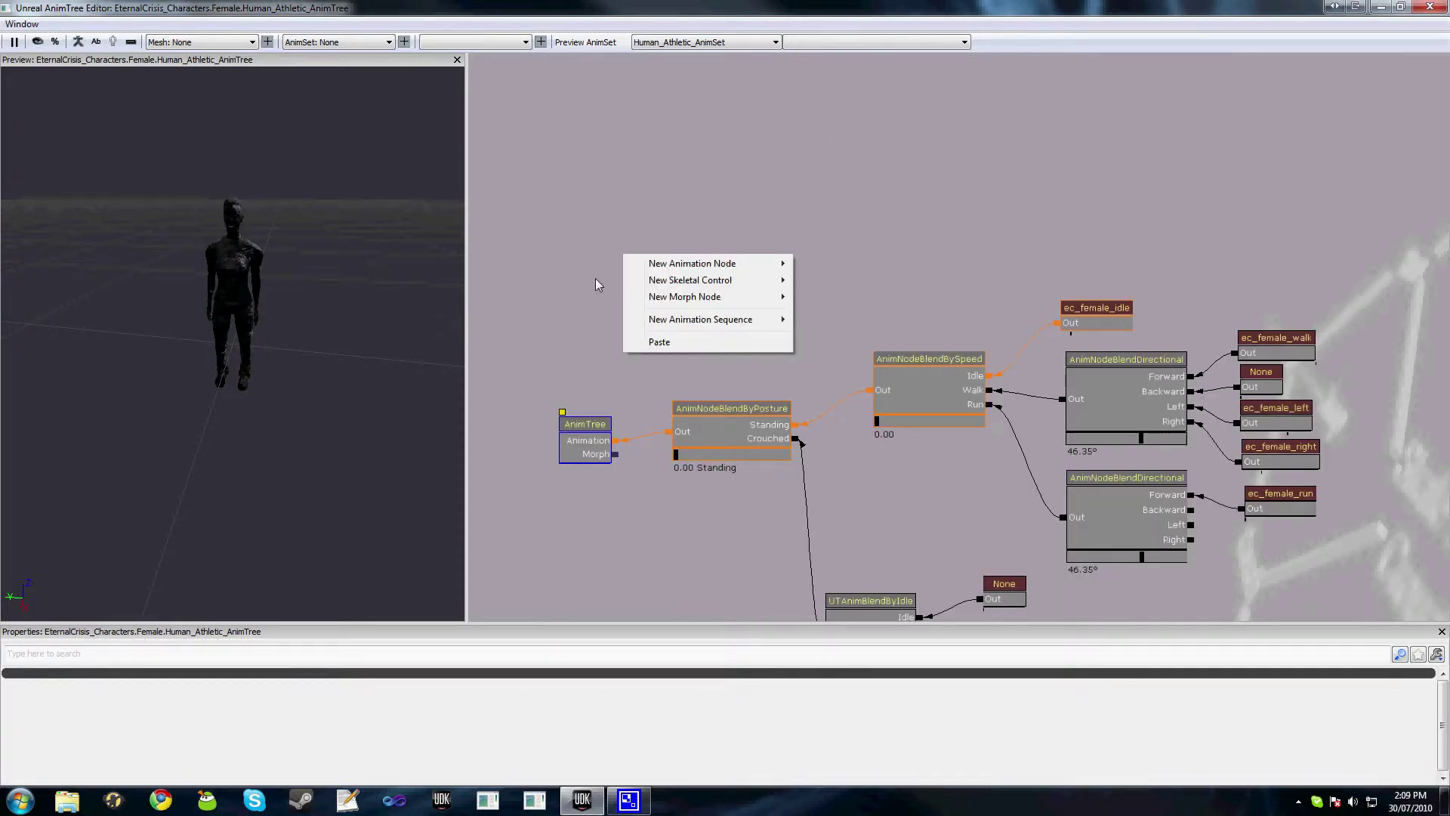
{"action": "left_click", "coordinate": [595, 278]}
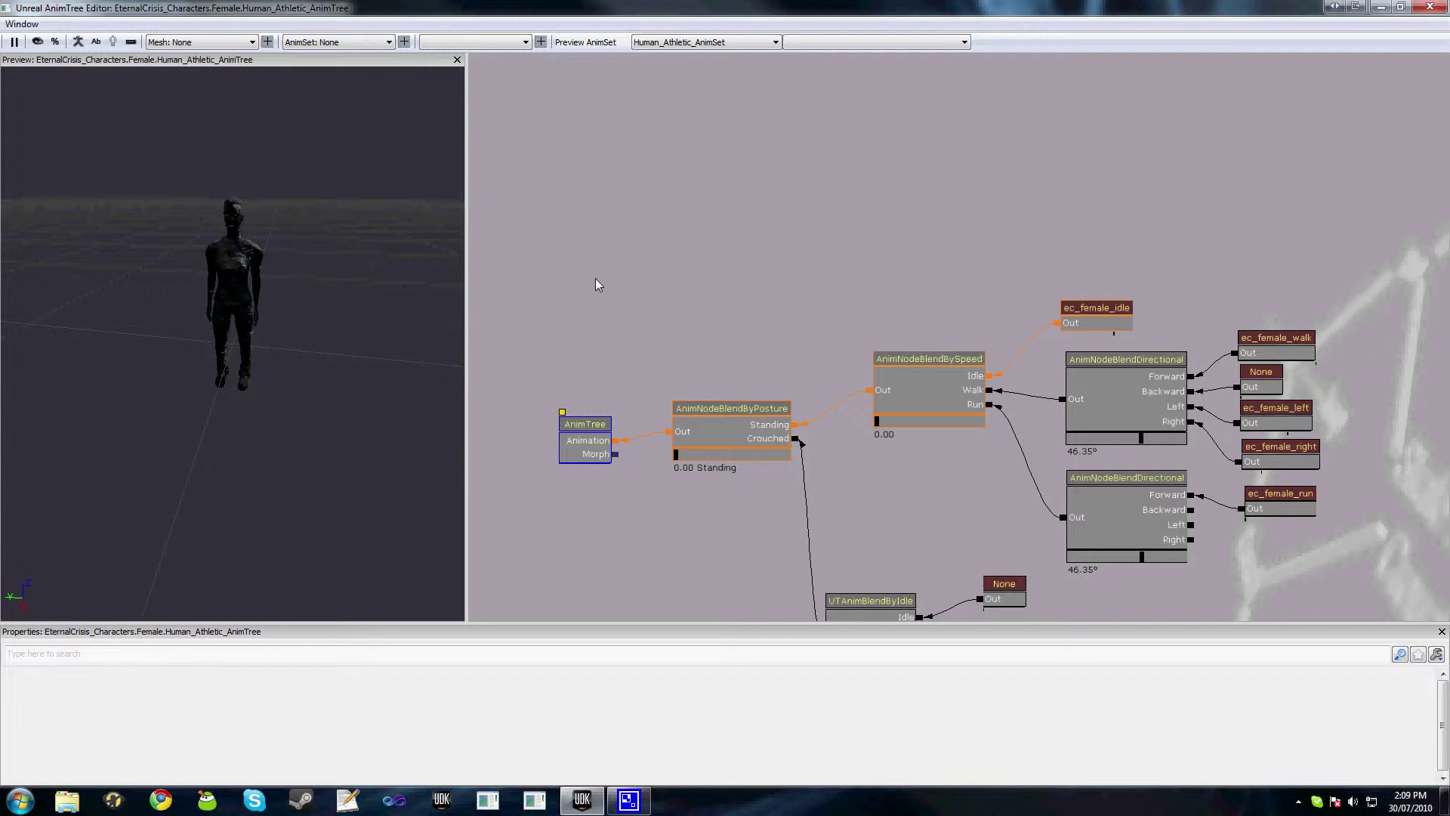
{"action": "right_click", "coordinate": [605, 218]}
{"action": "mouse_move", "coordinate": [637, 227]}
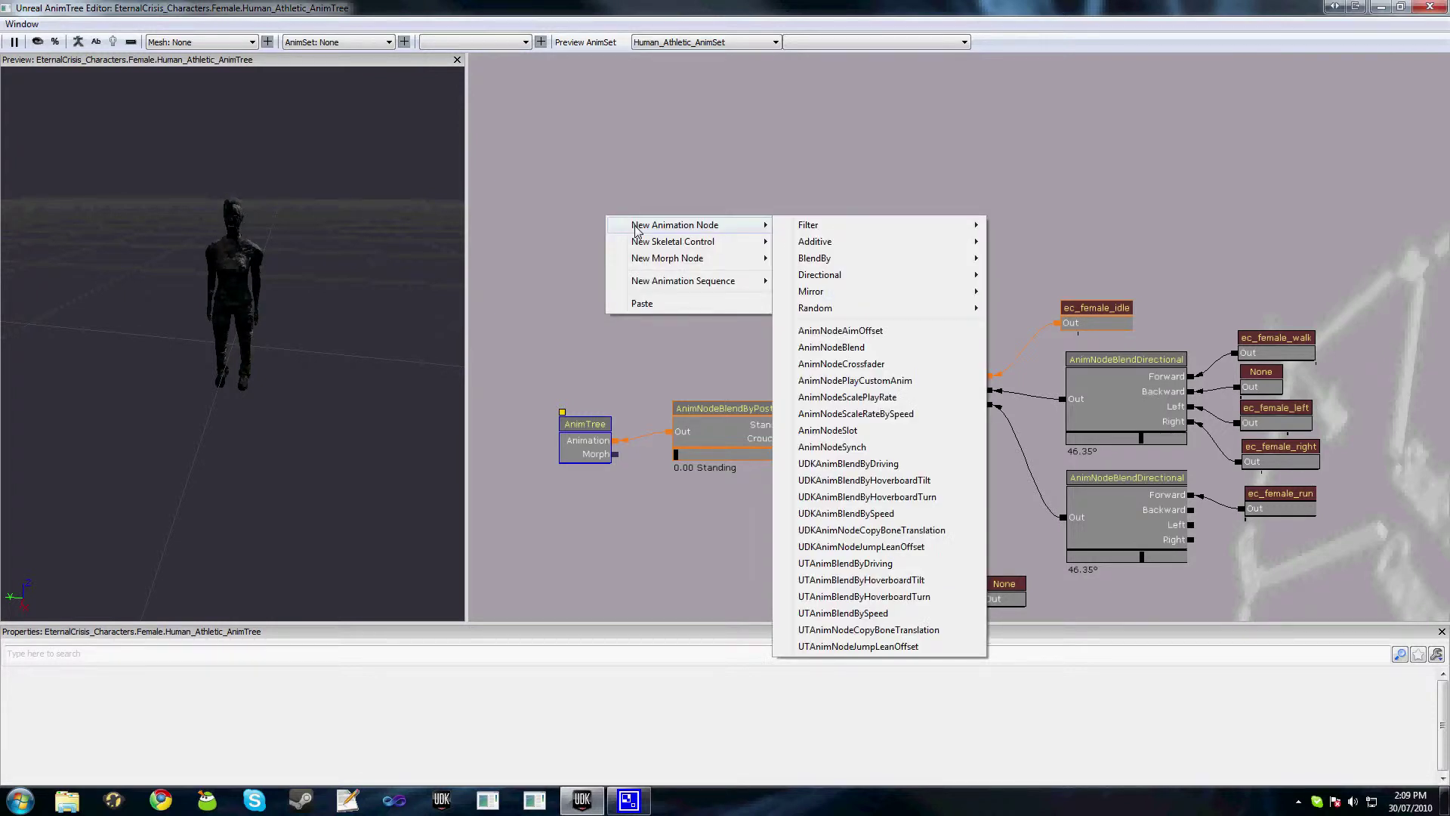
{"action": "mouse_move", "coordinate": [823, 266]}
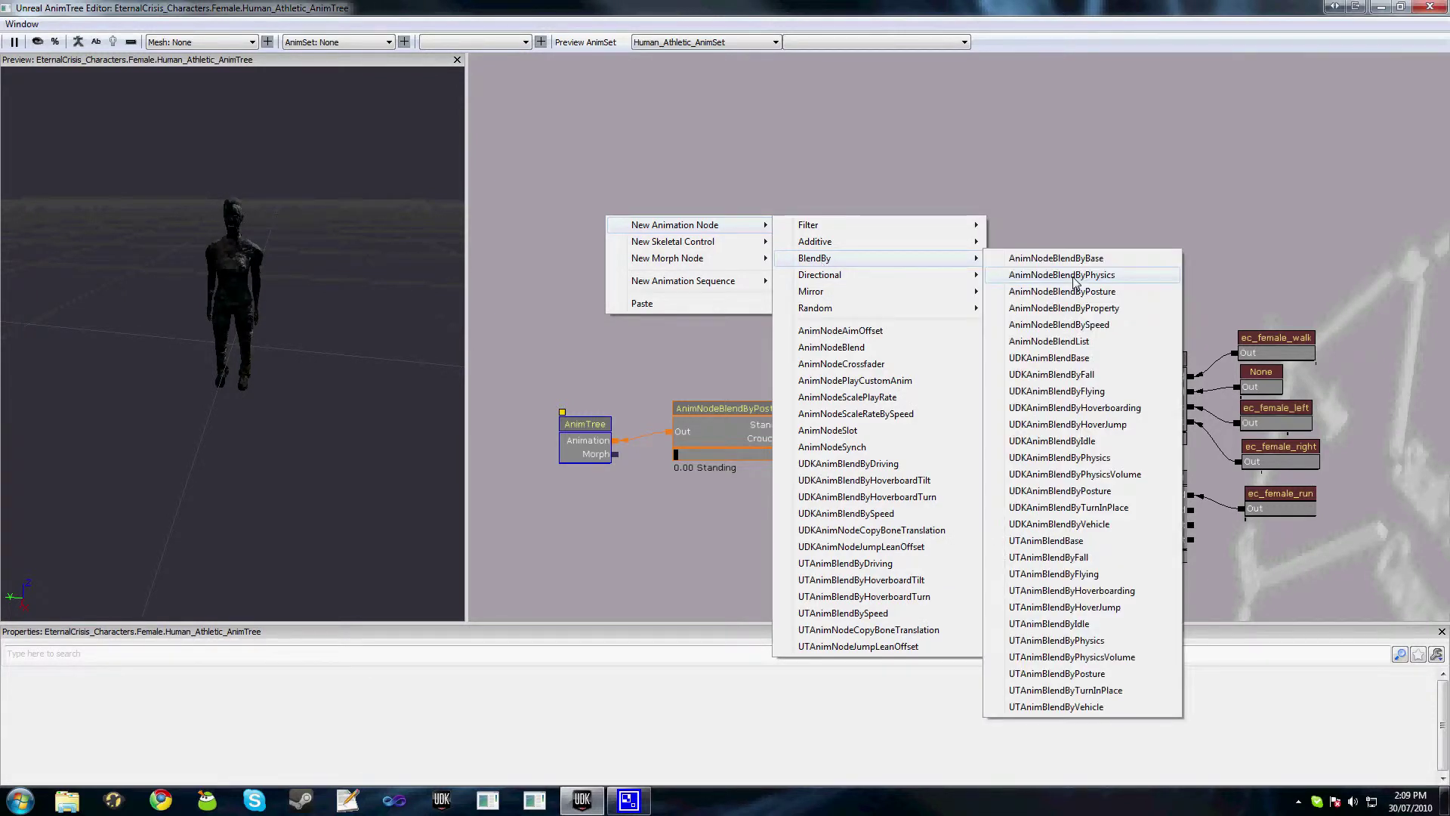
{"action": "left_click", "coordinate": [1042, 274]}
{"action": "left_click_drag", "start_coordinate": [676, 314], "coordinate": [663, 172]}
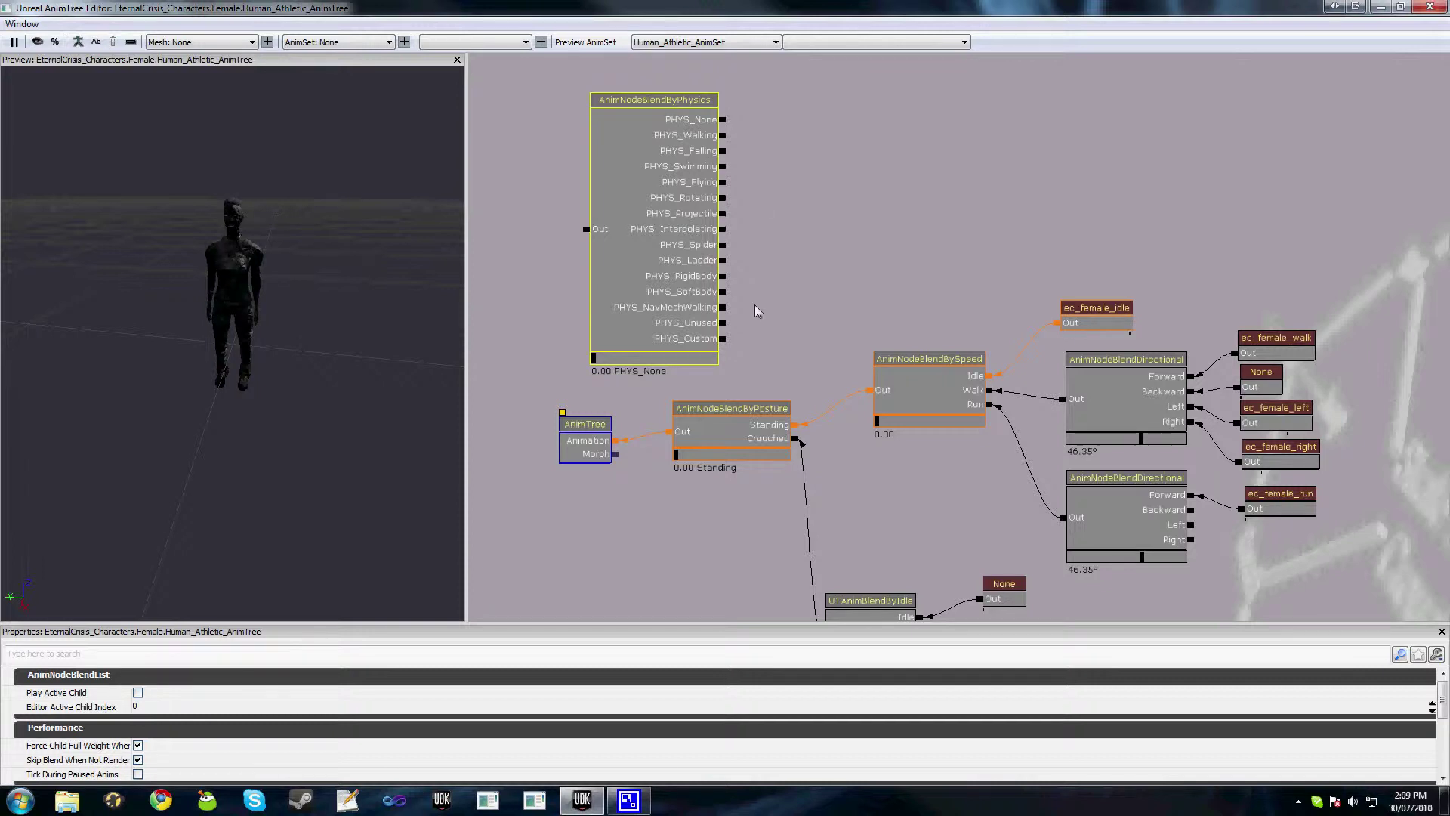
Place the AnimNodeBlendByPhysics node between AnimTree and AnimNodeBlendByPosture, and link AnimTree's Animation connector to its Out in place of the posture node
{"action": "left_click_drag", "start_coordinate": [754, 306], "coordinate": [753, 164]}
{"action": "left_click", "coordinate": [568, 279]}
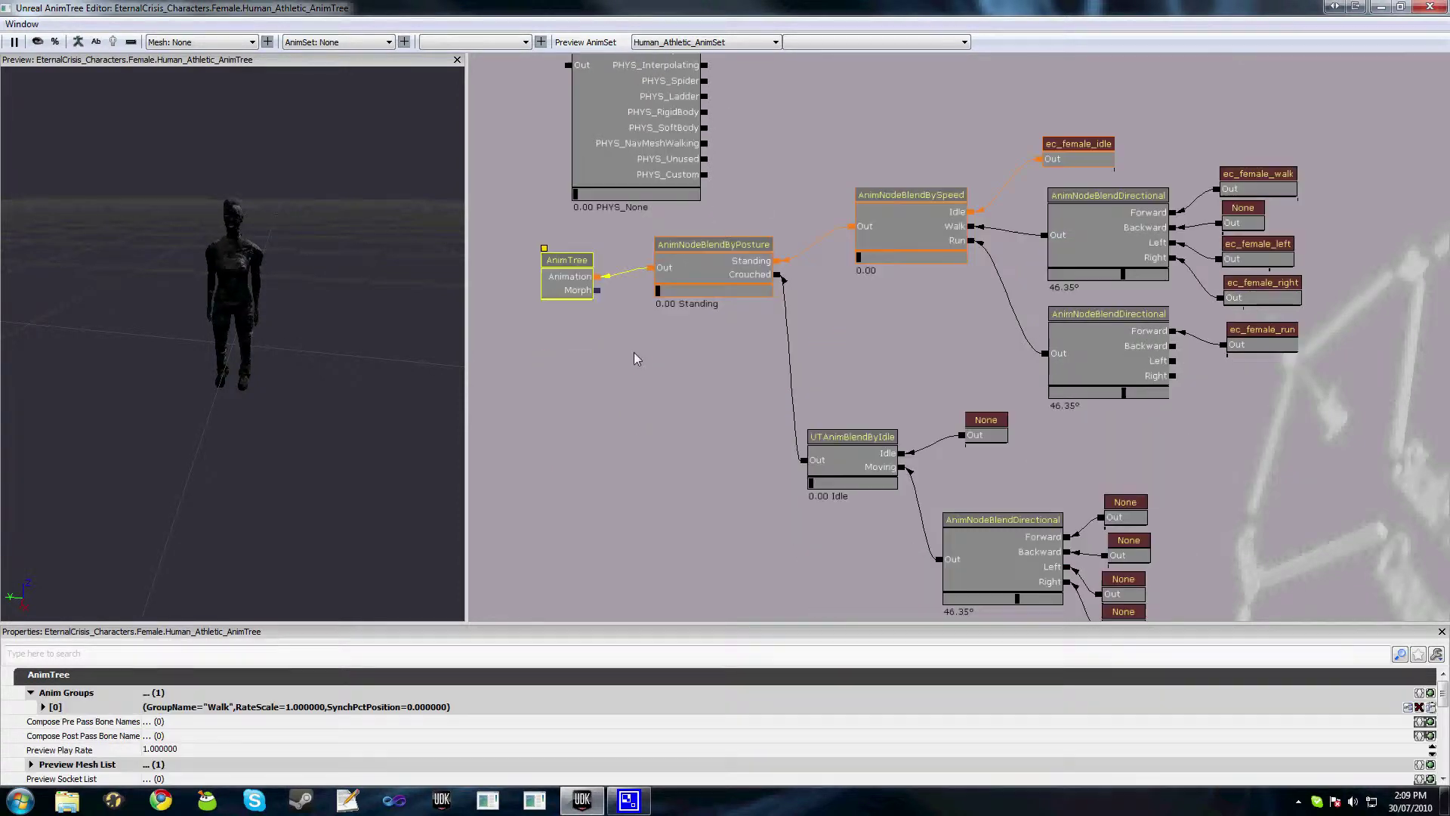
{"action": "scroll", "coordinate": [633, 352], "scroll_direction": "down", "scroll_amount": 1}
{"action": "mouse_move", "coordinate": [572, 288]}
{"action": "left_mouse_down", "text": "ctrl"}
{"action": "mouse_move", "coordinate": [497, 286]}
{"action": "mouse_move", "coordinate": [672, 296]}
{"action": "mouse_move", "coordinate": [547, 289]}
{"action": "left_mouse_up", "text": "ctrl"}
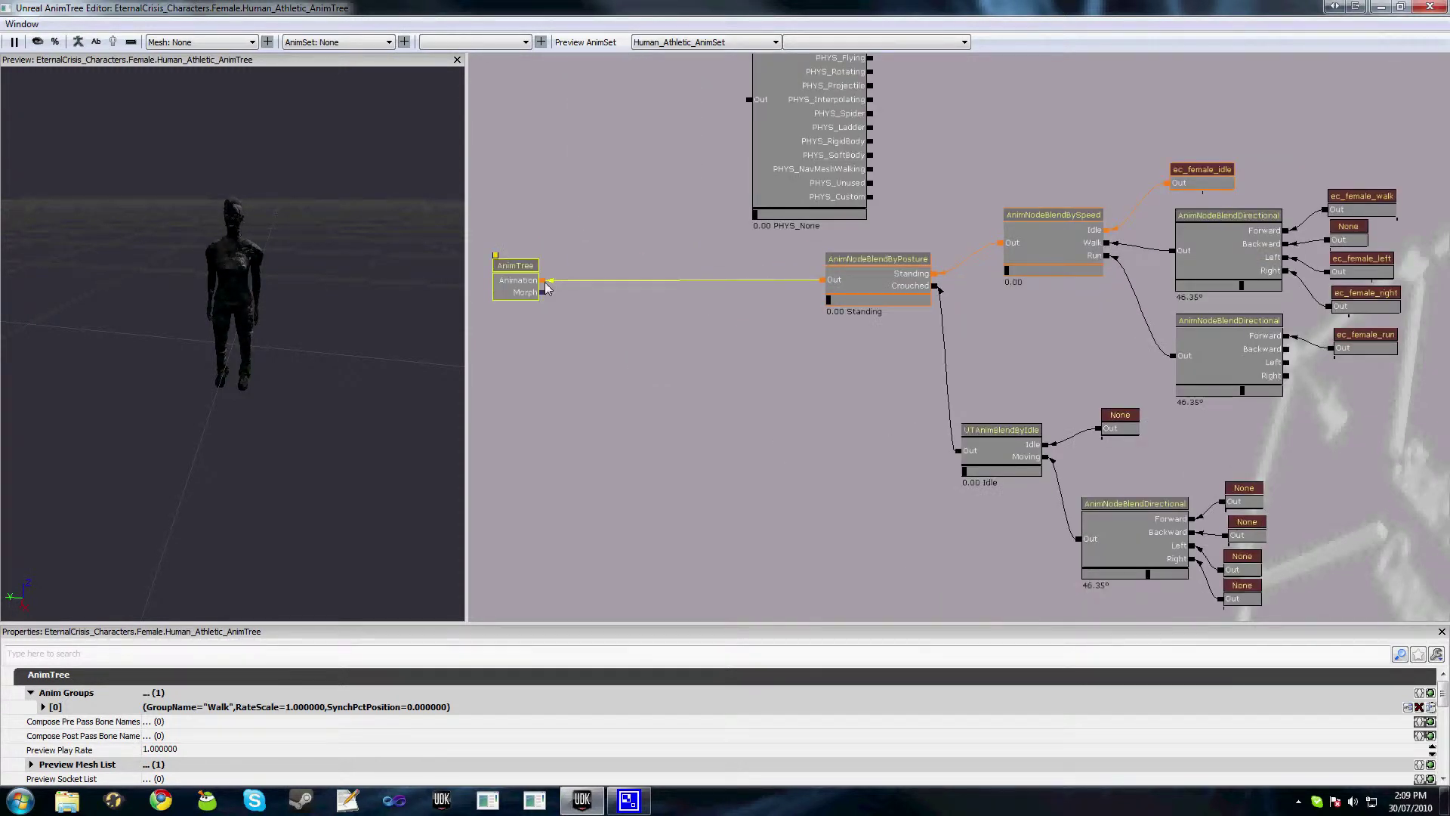
{"action": "left_click_drag", "start_coordinate": [799, 172], "coordinate": [660, 345]}
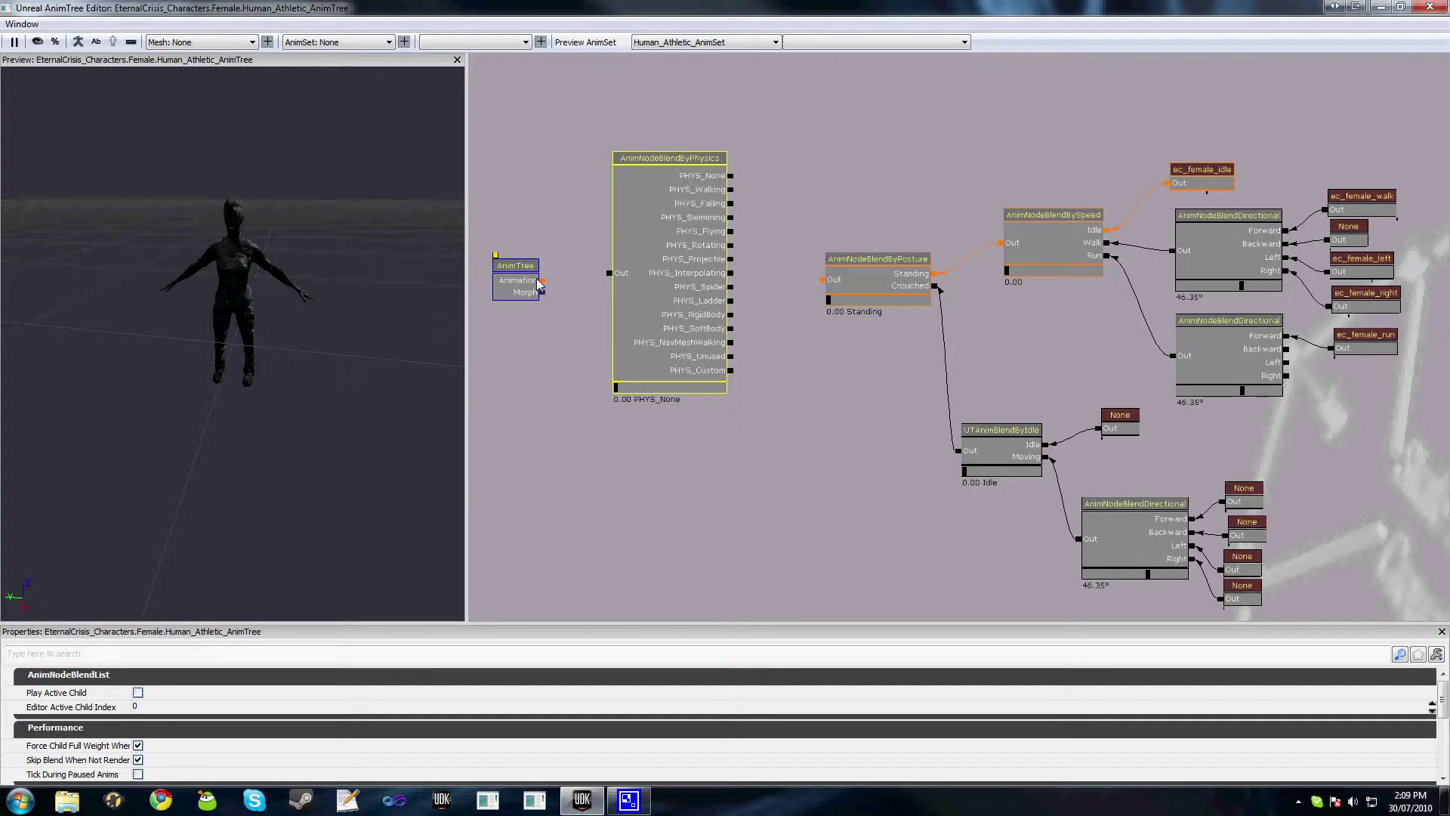
{"action": "left_click_drag", "start_coordinate": [543, 280], "coordinate": [609, 273]}
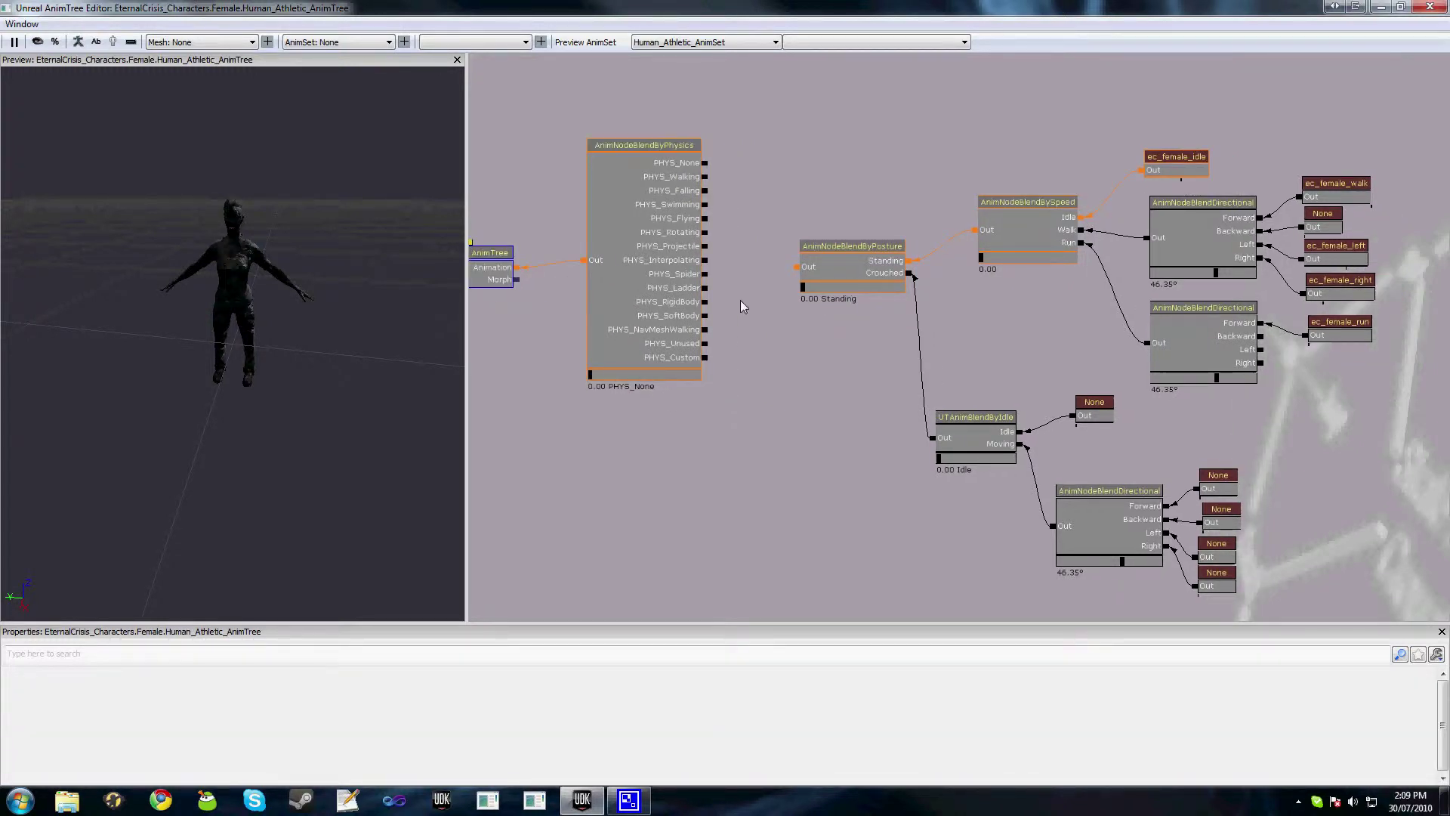
Move the entire AnimNodeBlendByPosture branch up and connect its Out to PHYS_Walking on the AnimNodeBlendByPhysics node
{"action": "scroll", "coordinate": [740, 300], "scroll_direction": "down", "scroll_amount": 2}
{"action": "left_click_drag", "start_coordinate": [1259, 525], "coordinate": [741, 150], "text": "ctrl+alt"}
{"action": "left_click_drag", "start_coordinate": [788, 305], "coordinate": [770, 371]}
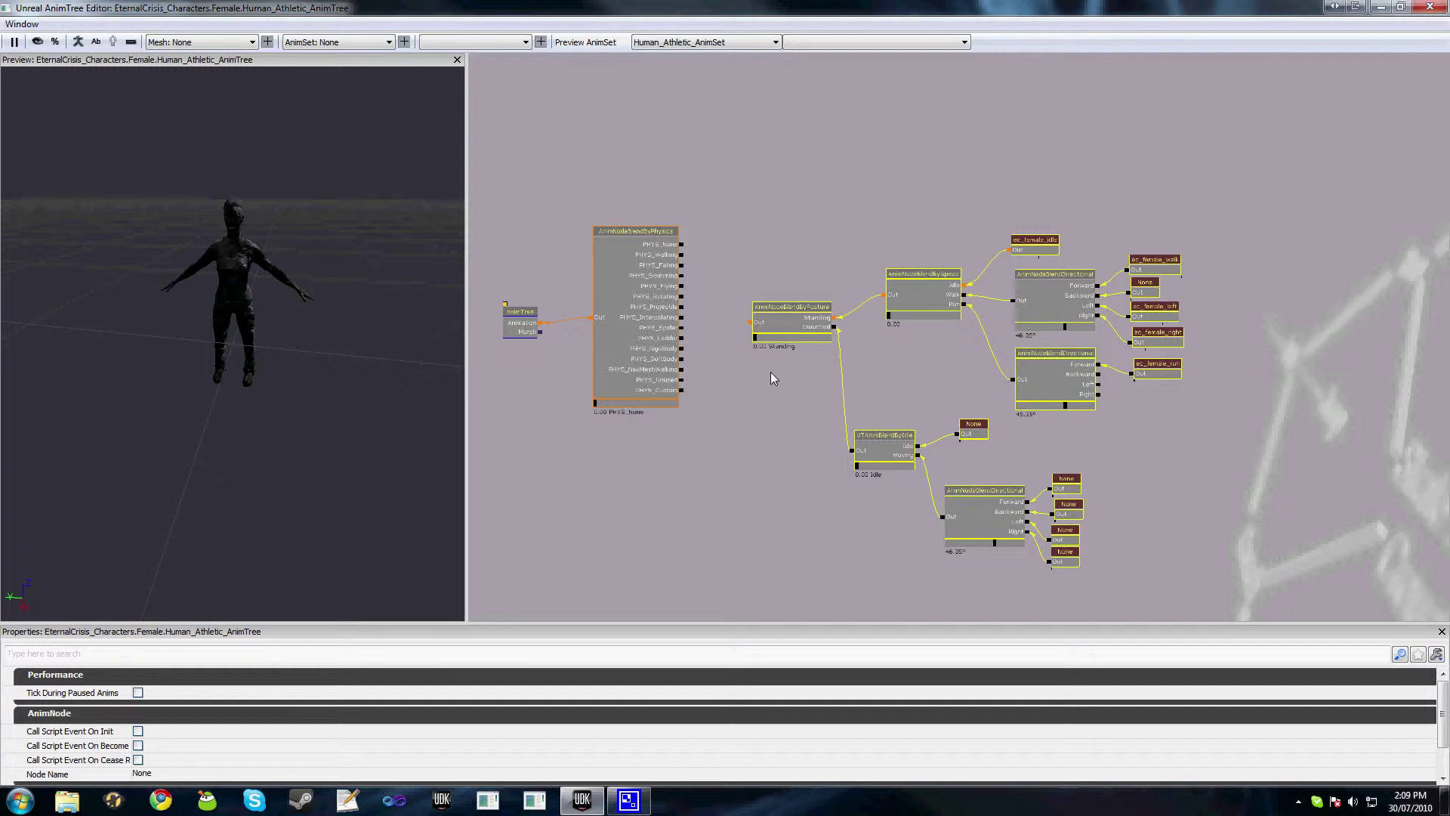
{"action": "left_click_drag", "start_coordinate": [792, 335], "coordinate": [802, 119]}
{"action": "mouse_move", "coordinate": [789, 232]}
{"action": "left_mouse_down"}
{"action": "mouse_move", "coordinate": [806, 295]}
{"action": "mouse_move", "coordinate": [717, 382]}
{"action": "mouse_move", "coordinate": [785, 242]}
{"action": "left_mouse_up"}
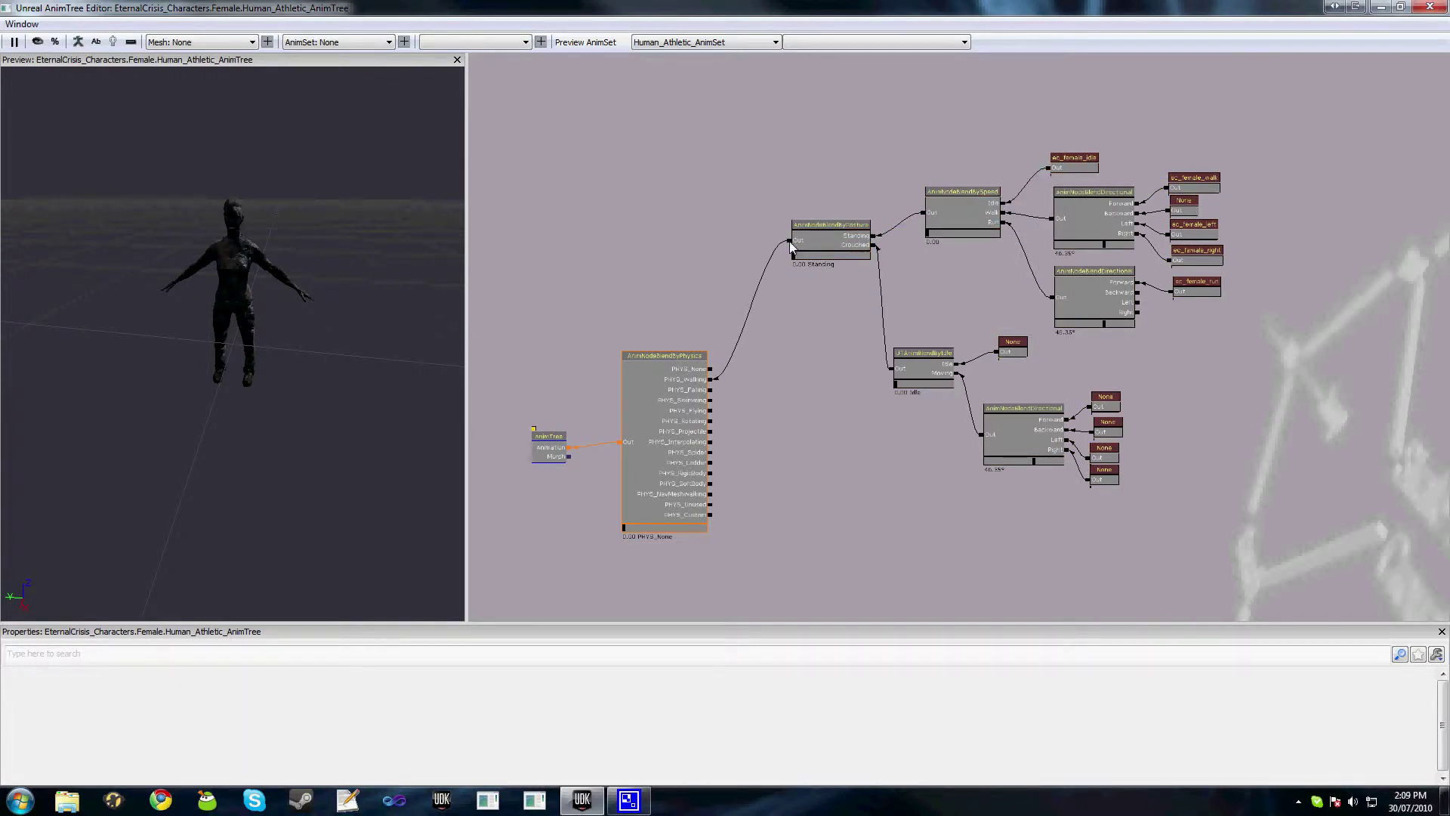
{"action": "left_click", "coordinate": [793, 246]}
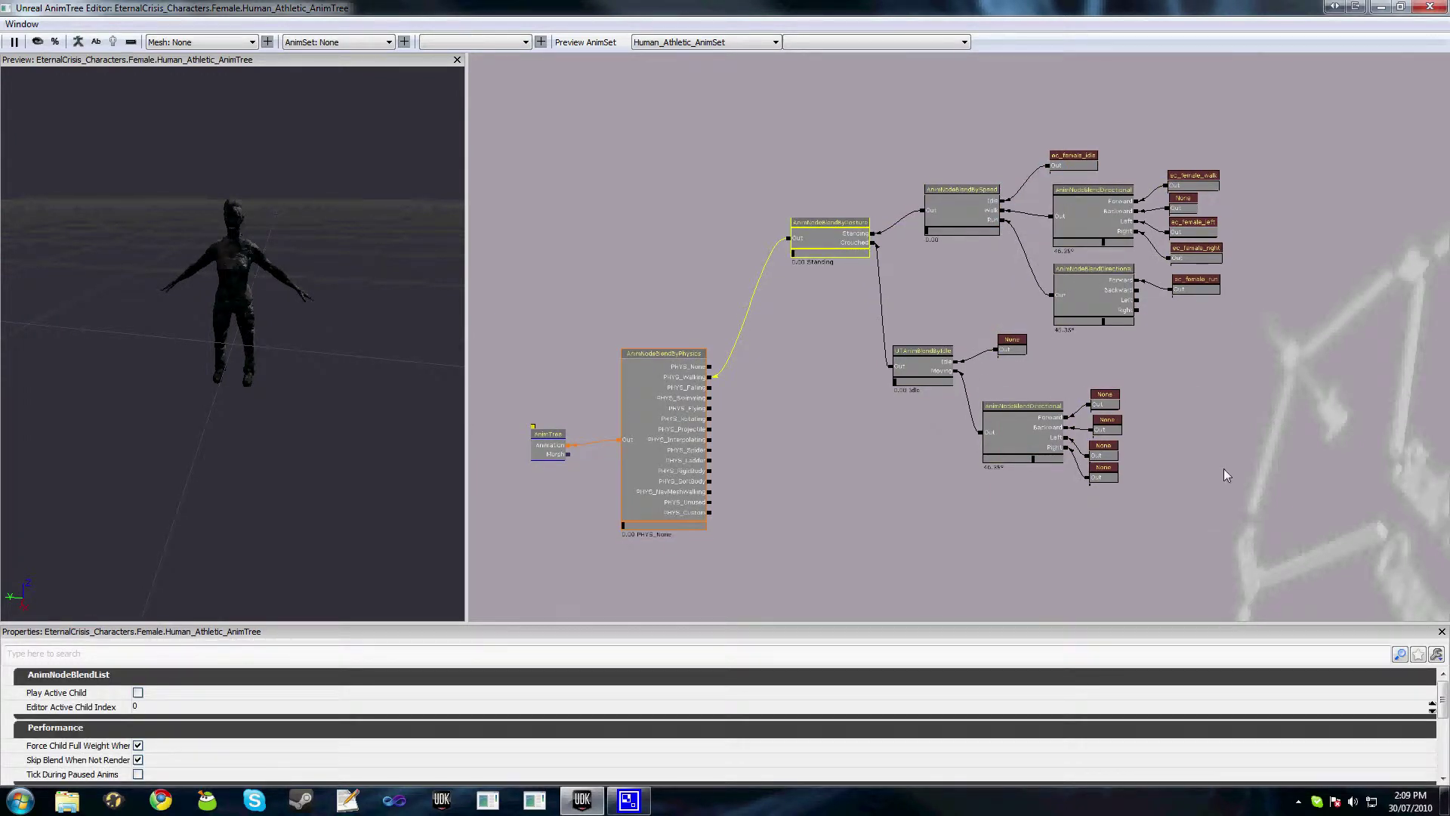
Move the crouched UTAnimBlendByIdle branch up closer to the posture node, and shift the AnimNodeBlendByPhysics and AnimTree nodes down
{"action": "left_click_drag", "start_coordinate": [1197, 516], "coordinate": [904, 312], "text": "ctrl+alt"}
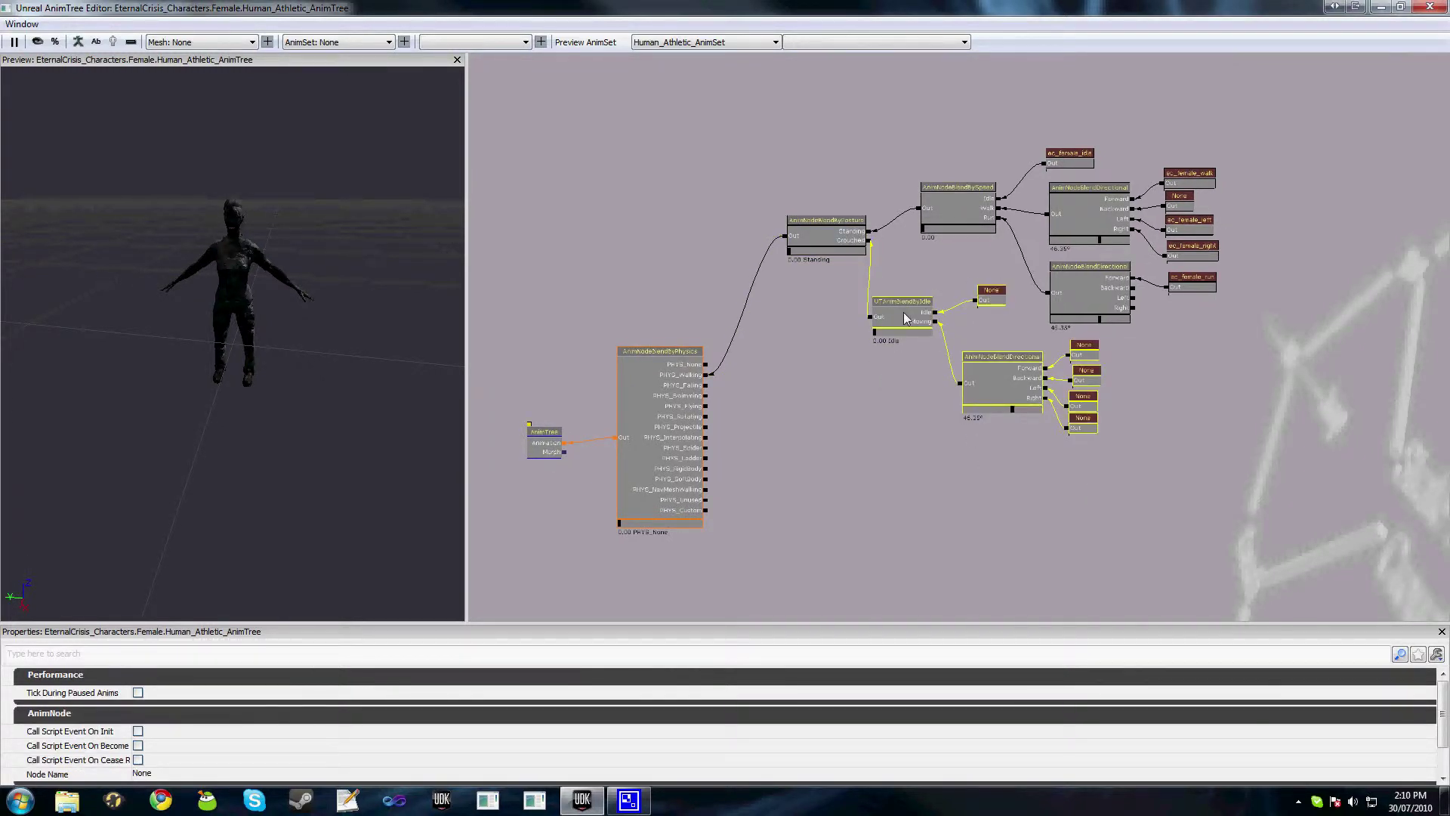
{"action": "left_click_drag", "start_coordinate": [852, 382], "coordinate": [863, 344]}
{"action": "scroll", "coordinate": [863, 344], "scroll_direction": "up", "scroll_amount": 2}
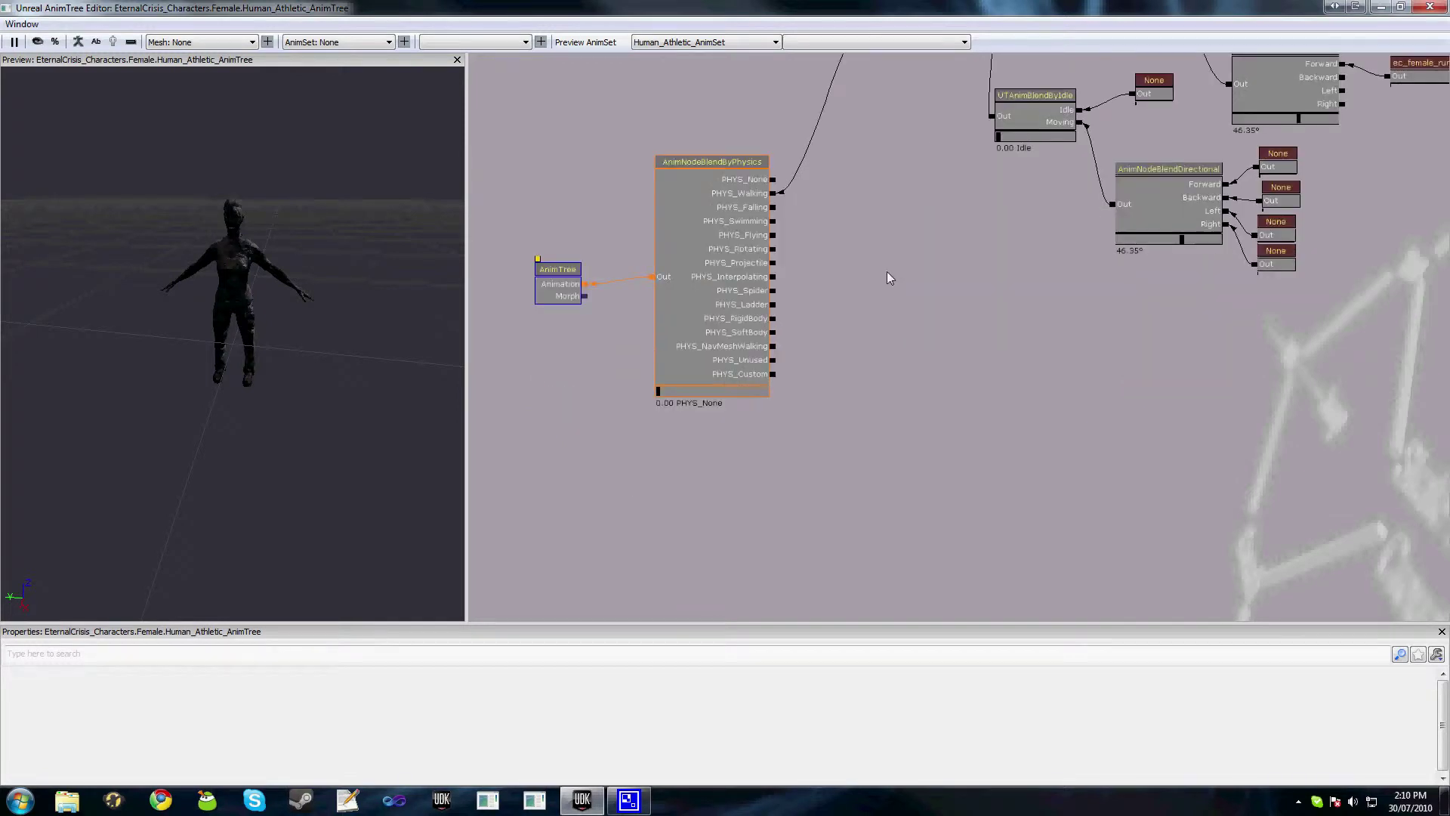
{"action": "scroll", "coordinate": [774, 296], "scroll_direction": "up", "scroll_amount": 1}
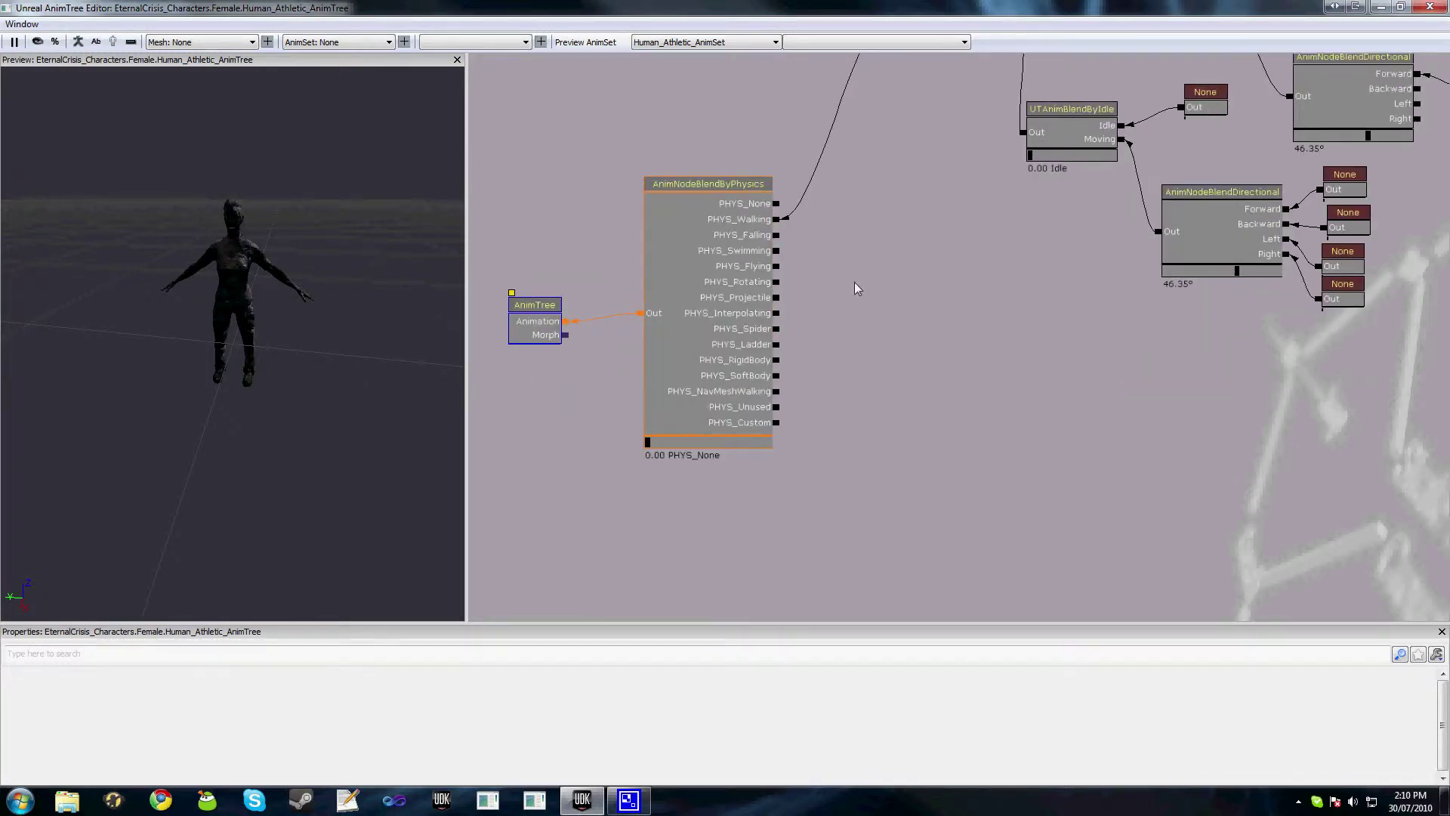
{"action": "left_click", "coordinate": [736, 301]}
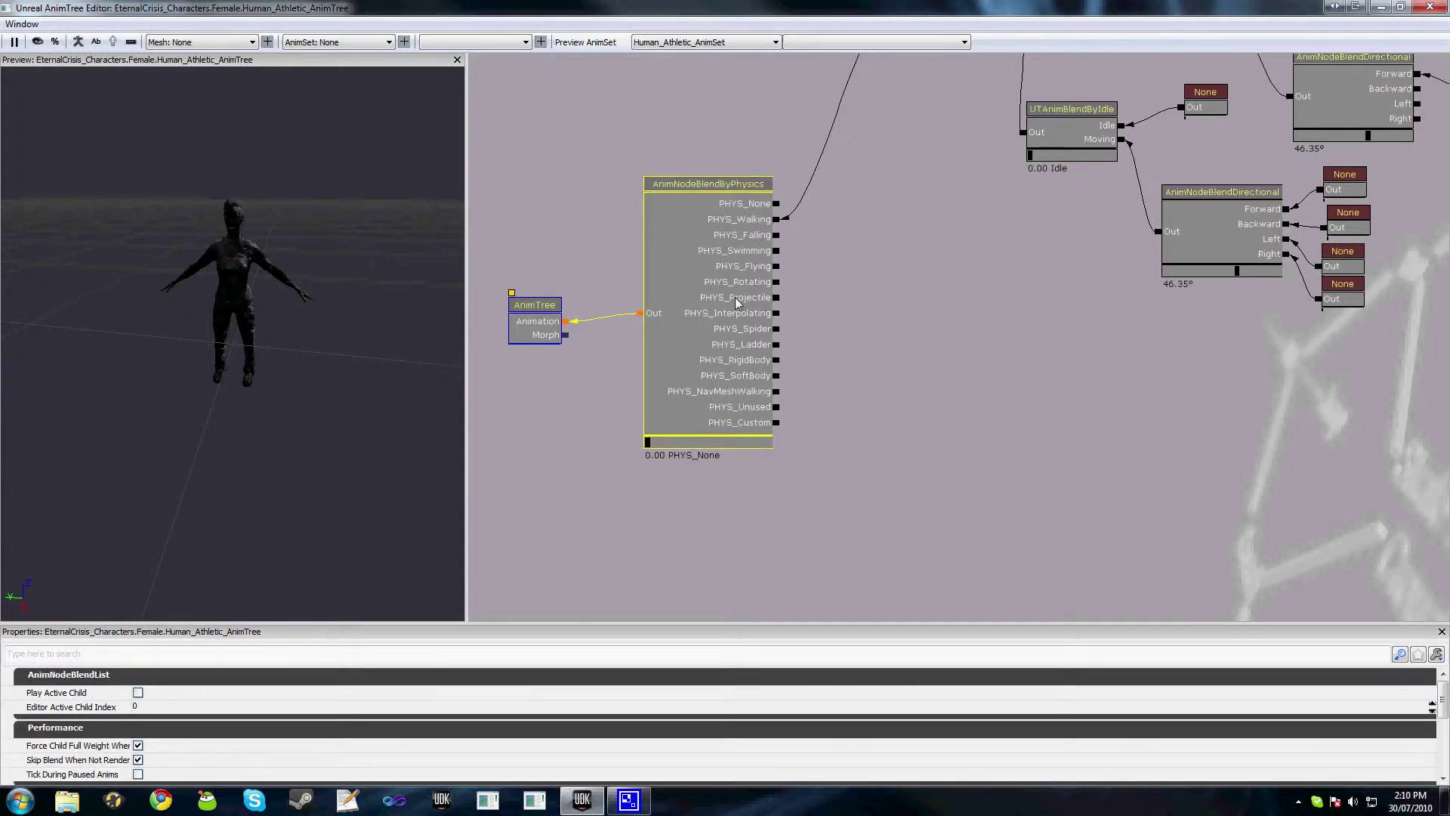
{"action": "left_click_drag", "start_coordinate": [736, 297], "coordinate": [728, 400], "text": "ctrl"}
{"action": "left_click_drag", "start_coordinate": [540, 336], "coordinate": [541, 390], "text": "ctrl"}
{"action": "left_click_drag", "start_coordinate": [895, 316], "coordinate": [888, 316]}
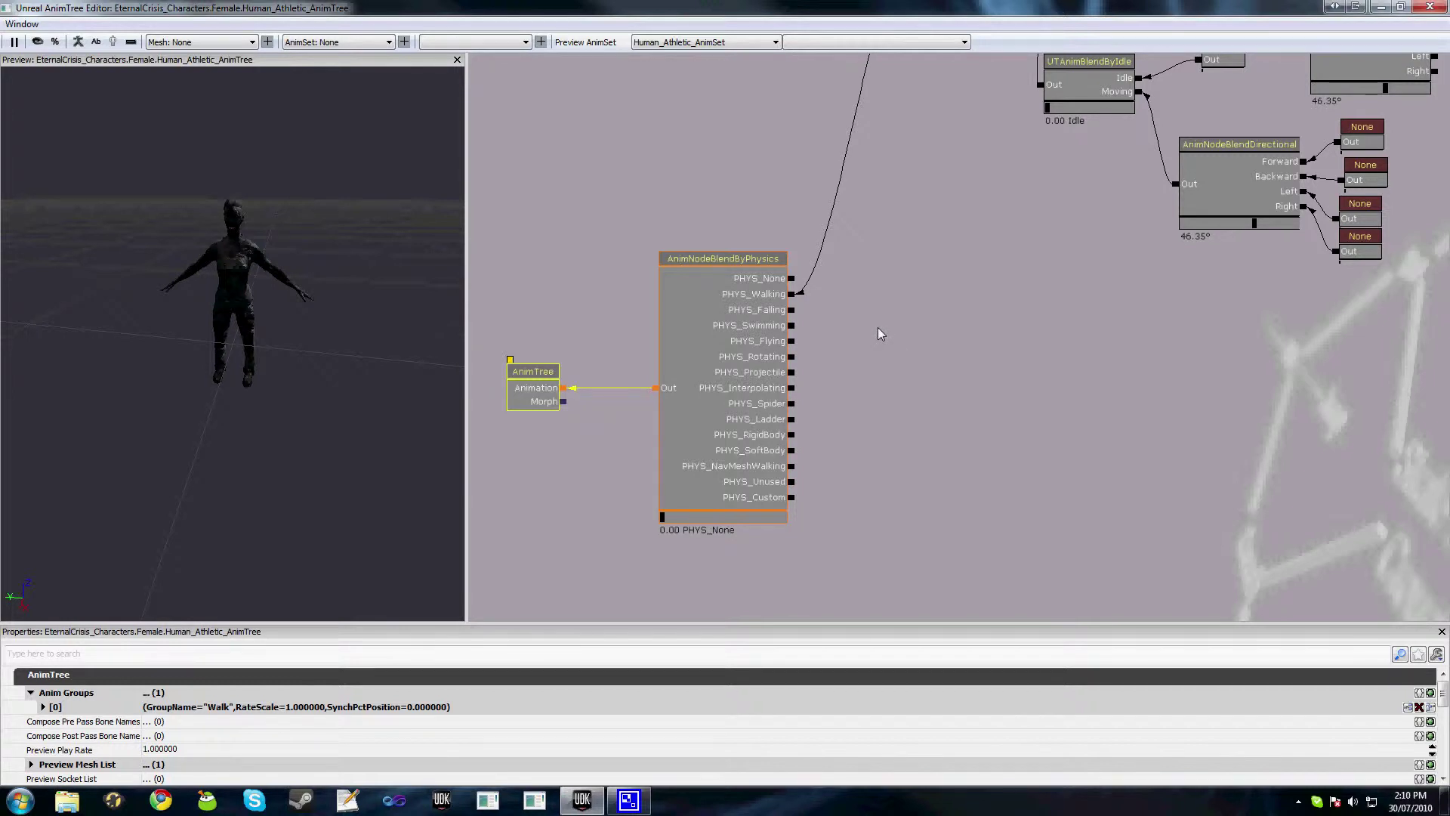
Add a UDKAnimBlendByFall node beside the AnimNodeBlendByPhysics node and connect its Out to PHYS_Falling
{"action": "right_click", "coordinate": [878, 328]}
{"action": "mouse_move", "coordinate": [951, 317]}
{"action": "mouse_move", "coordinate": [1059, 325]}
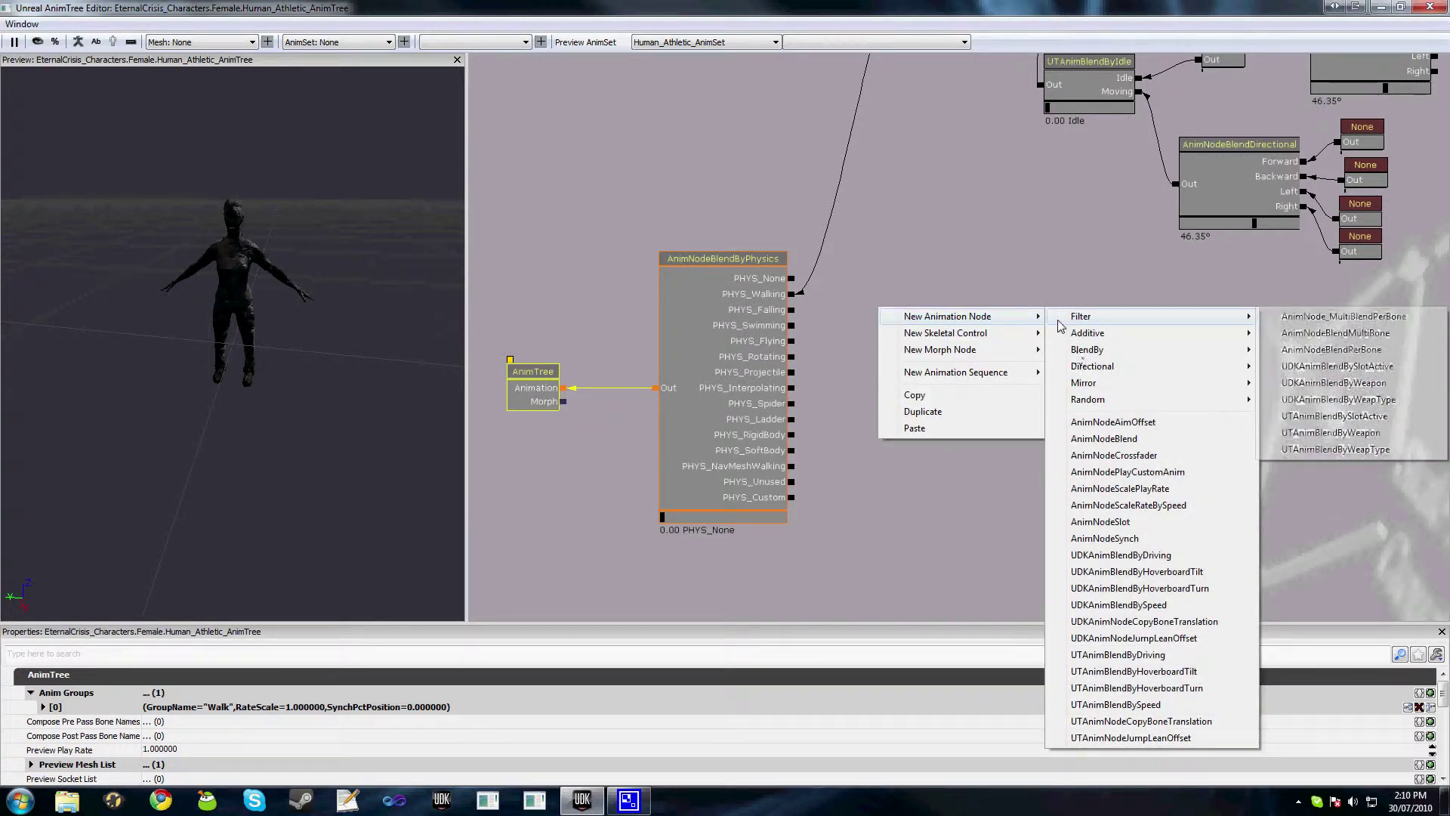
{"action": "mouse_move", "coordinate": [1087, 349]}
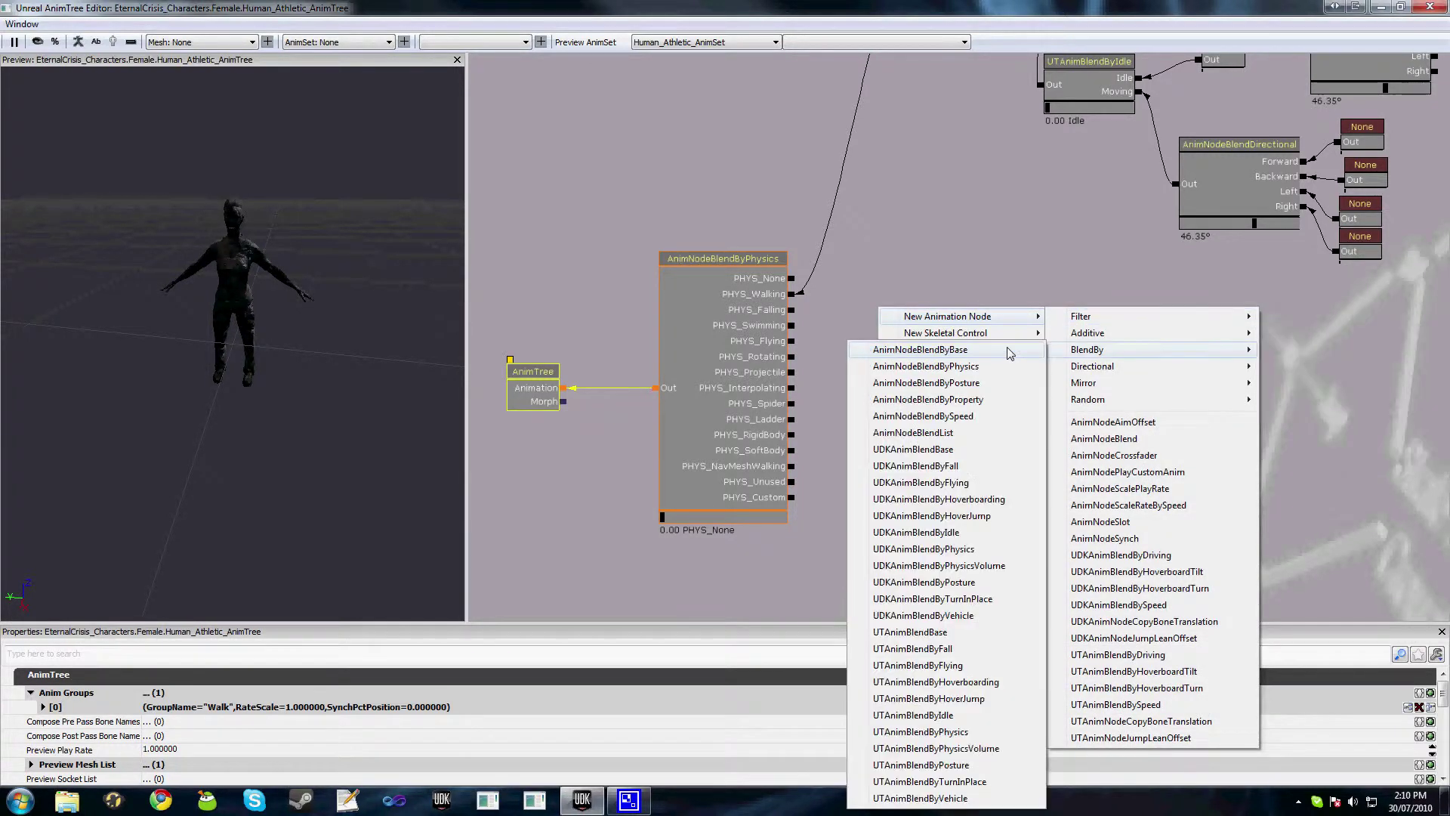
{"action": "left_click", "coordinate": [955, 466]}
{"action": "left_click_drag", "start_coordinate": [955, 466], "coordinate": [976, 429]}
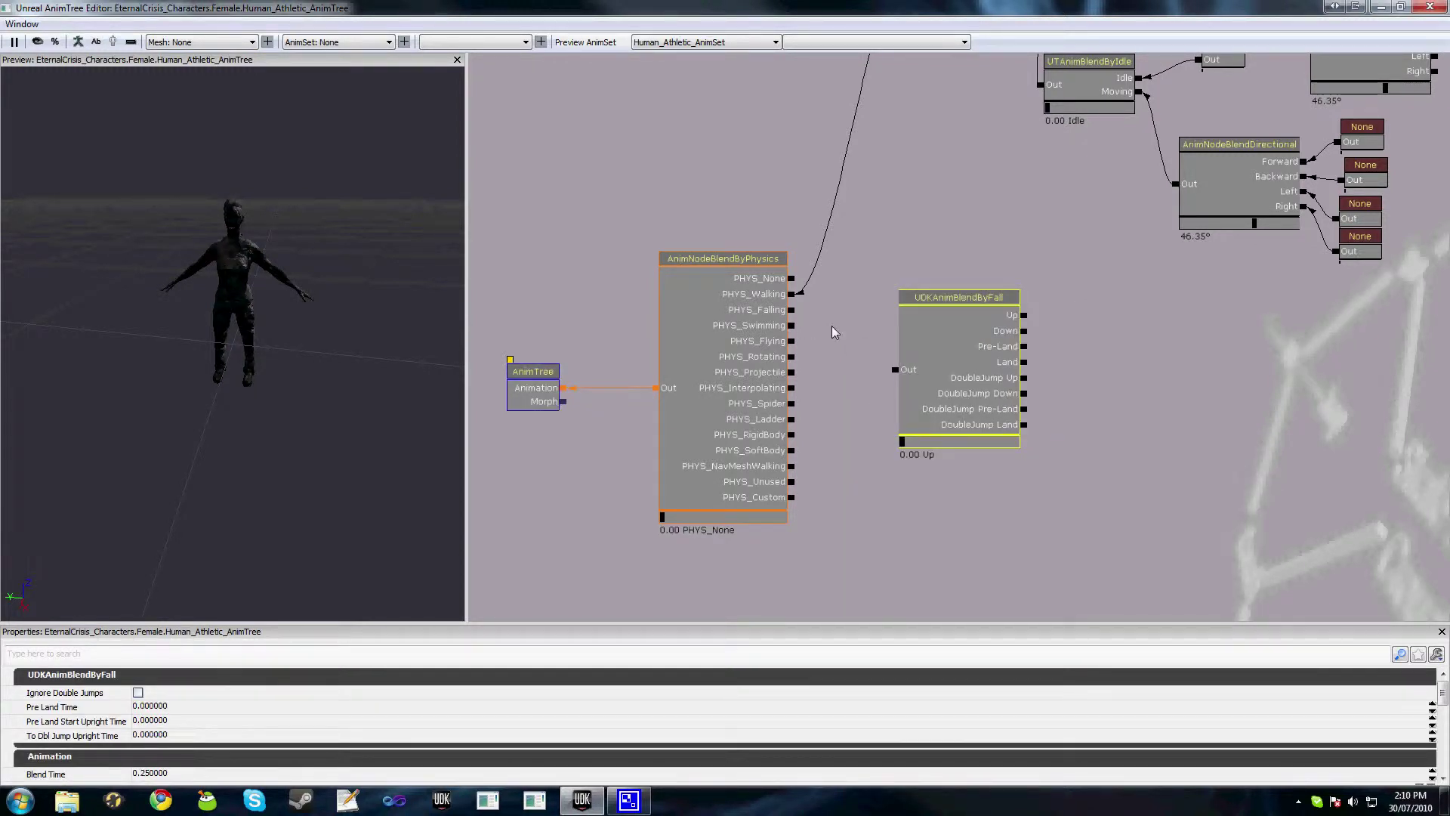
{"action": "left_click_drag", "start_coordinate": [790, 310], "coordinate": [930, 368]}
Add an AnimNodeSequence node beside the UDKAnimBlendByFall node and duplicate it three times
{"action": "left_click_drag", "start_coordinate": [1060, 385], "coordinate": [888, 380]}
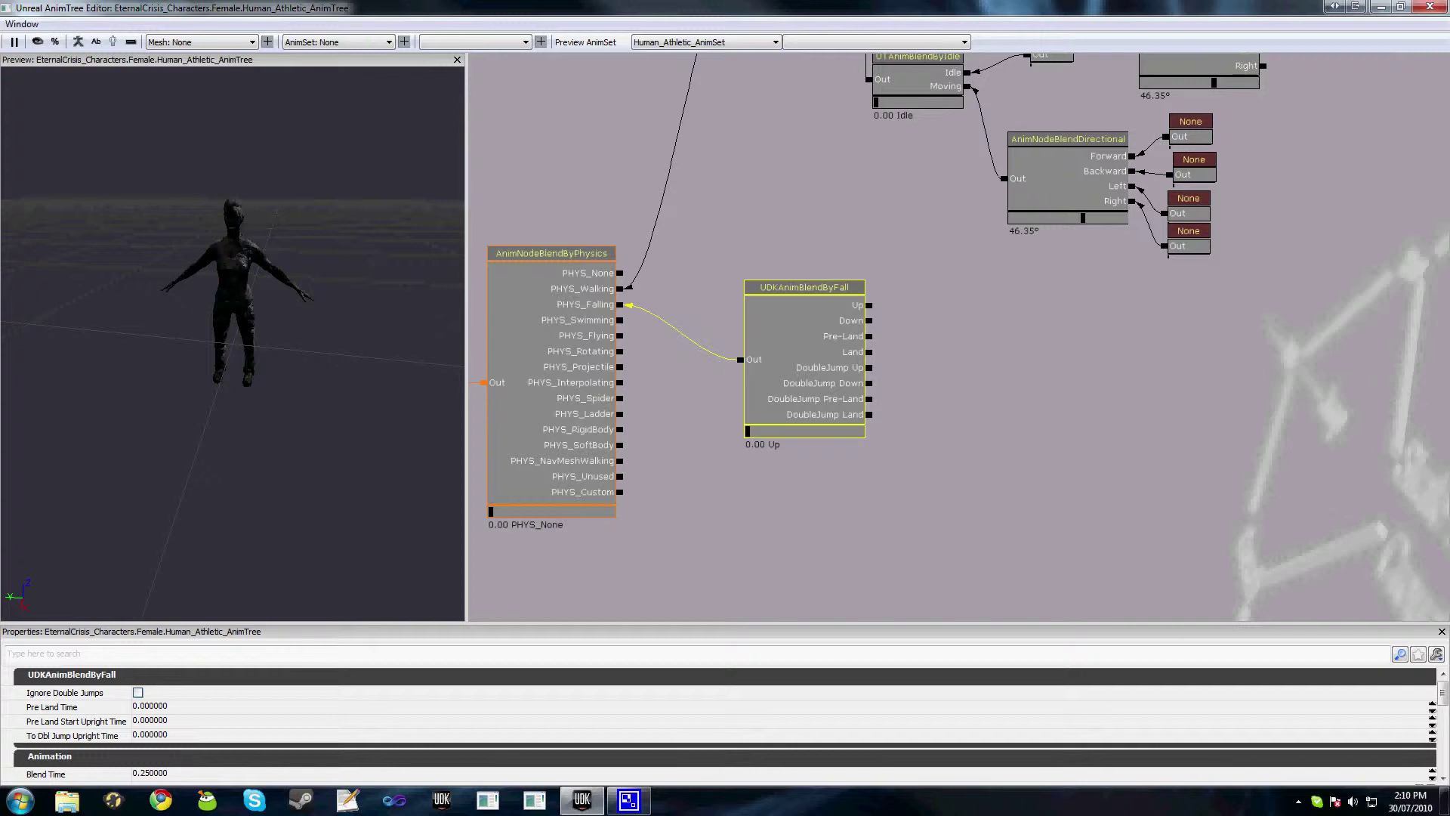
{"action": "left_click_drag", "start_coordinate": [961, 308], "coordinate": [906, 287]}
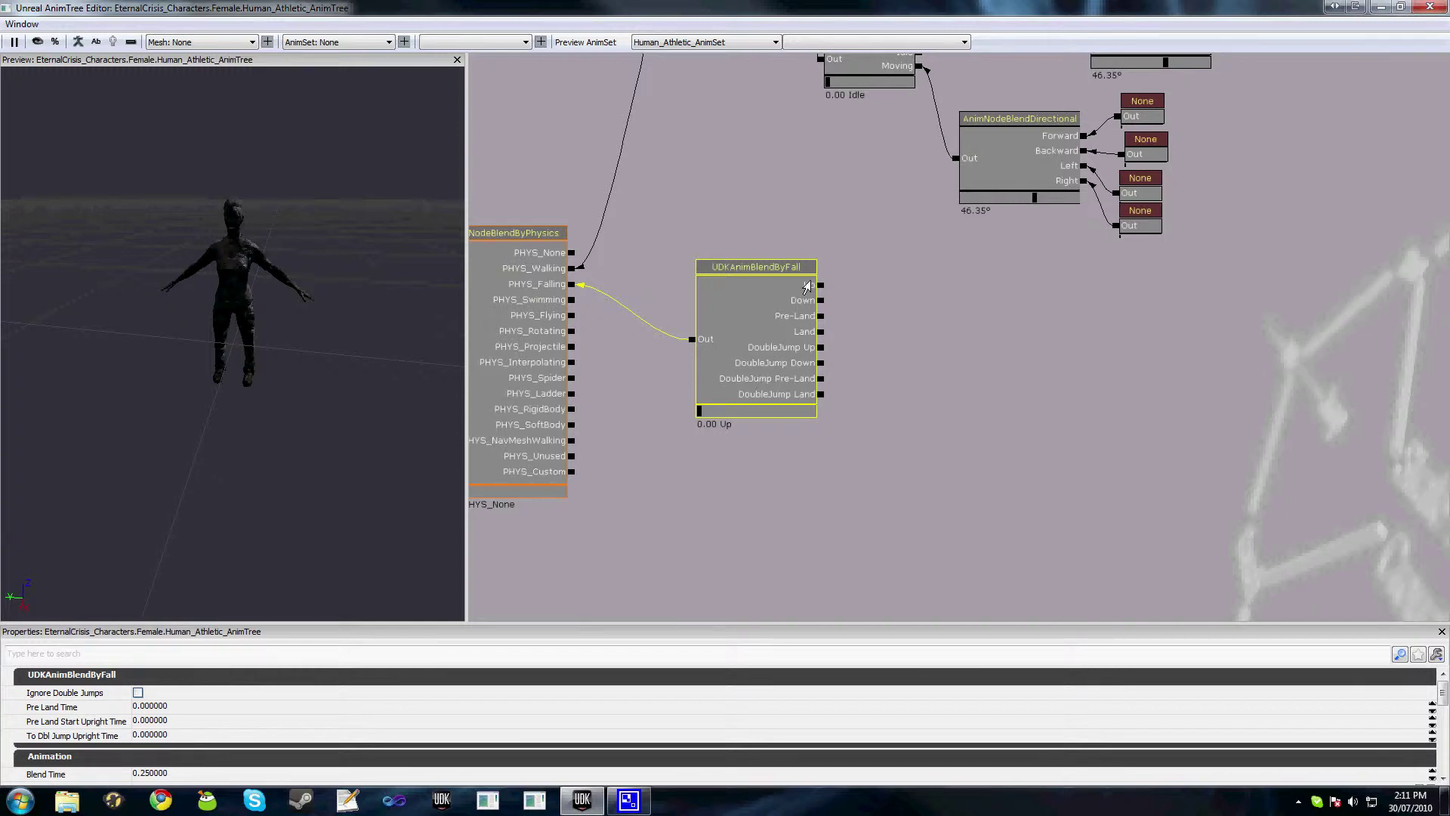
{"action": "left_click_drag", "start_coordinate": [862, 368], "coordinate": [838, 370]}
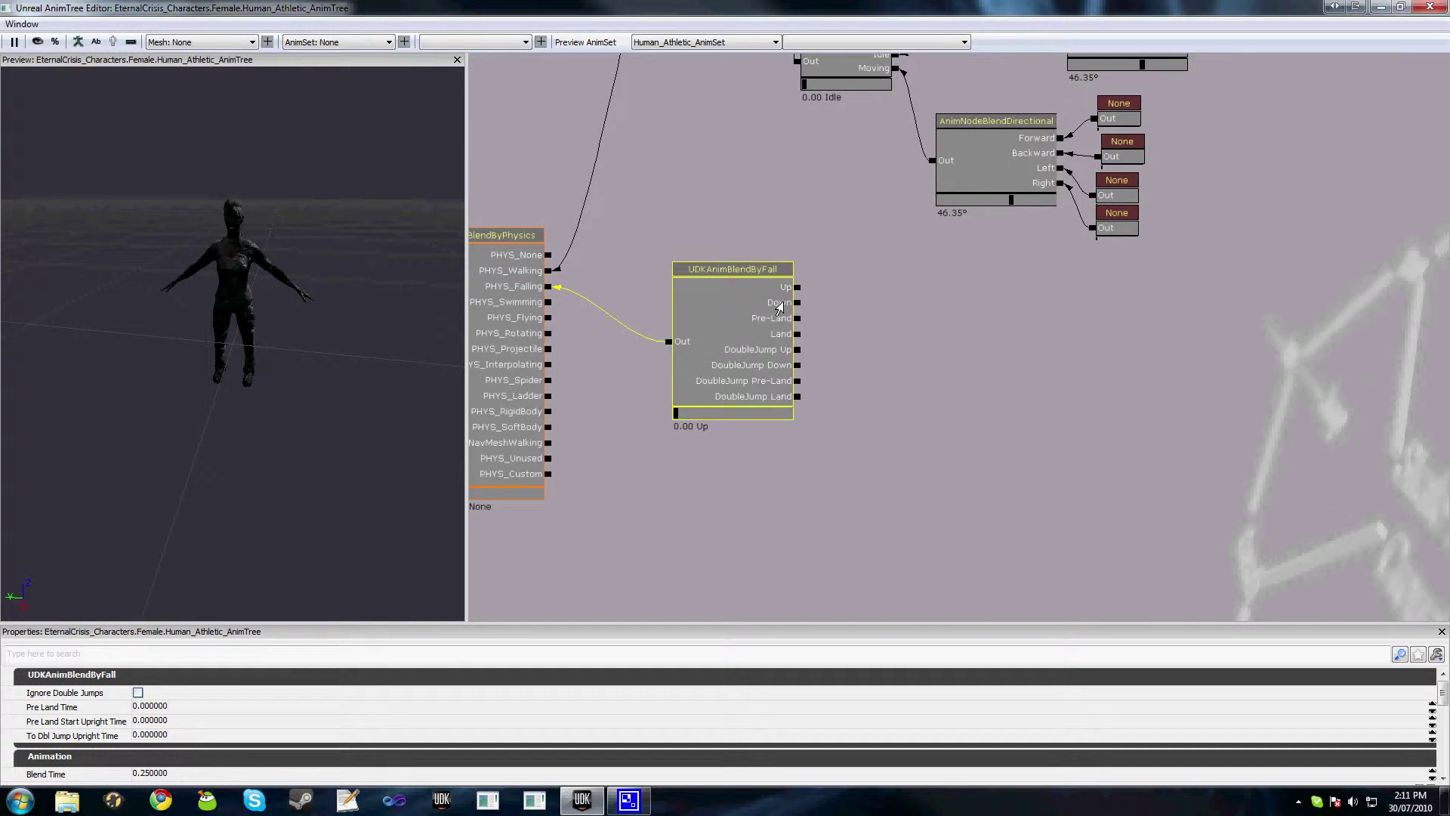
{"action": "left_click_drag", "start_coordinate": [839, 313], "coordinate": [774, 328]}
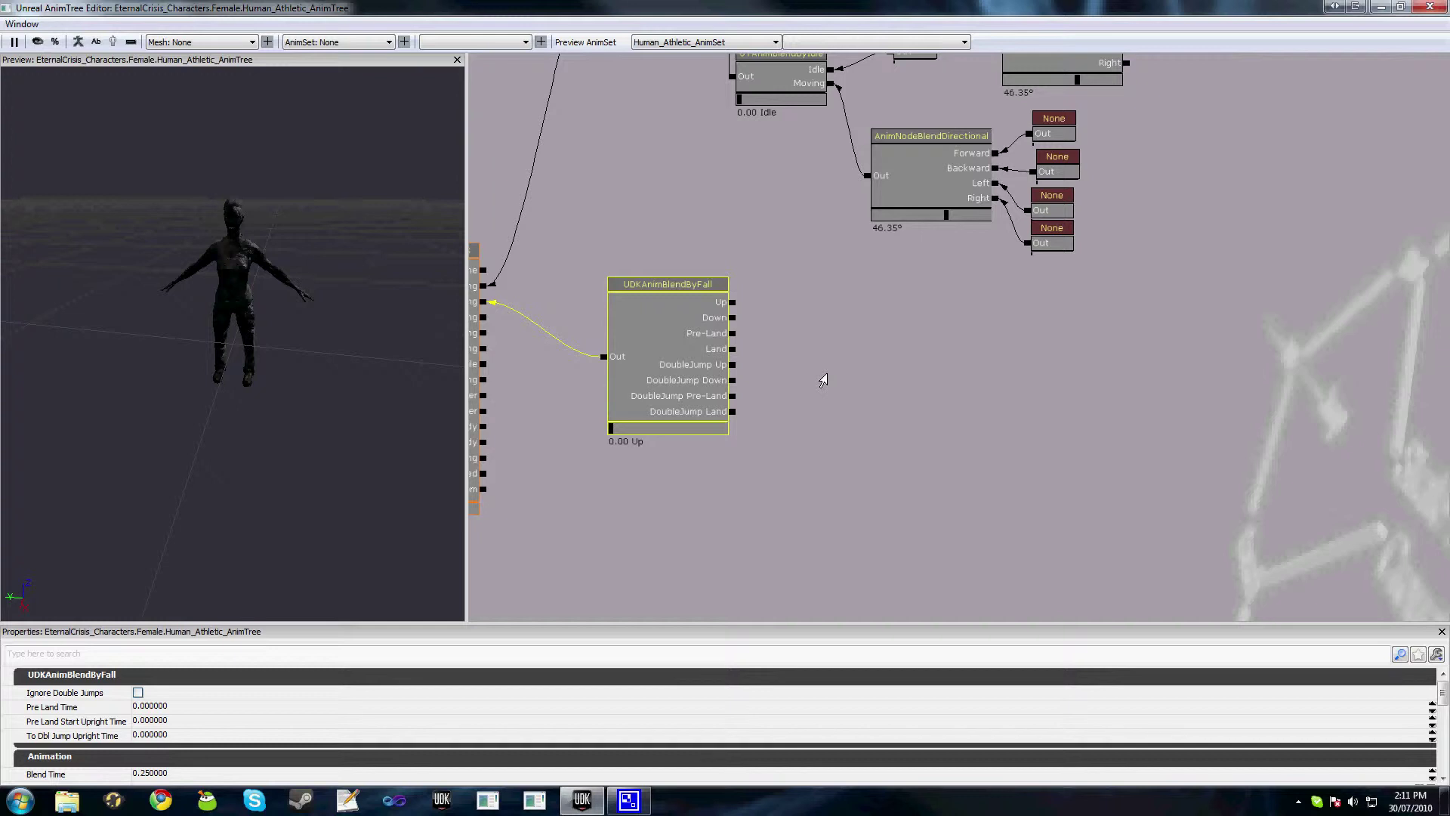
{"action": "right_click", "coordinate": [795, 311]}
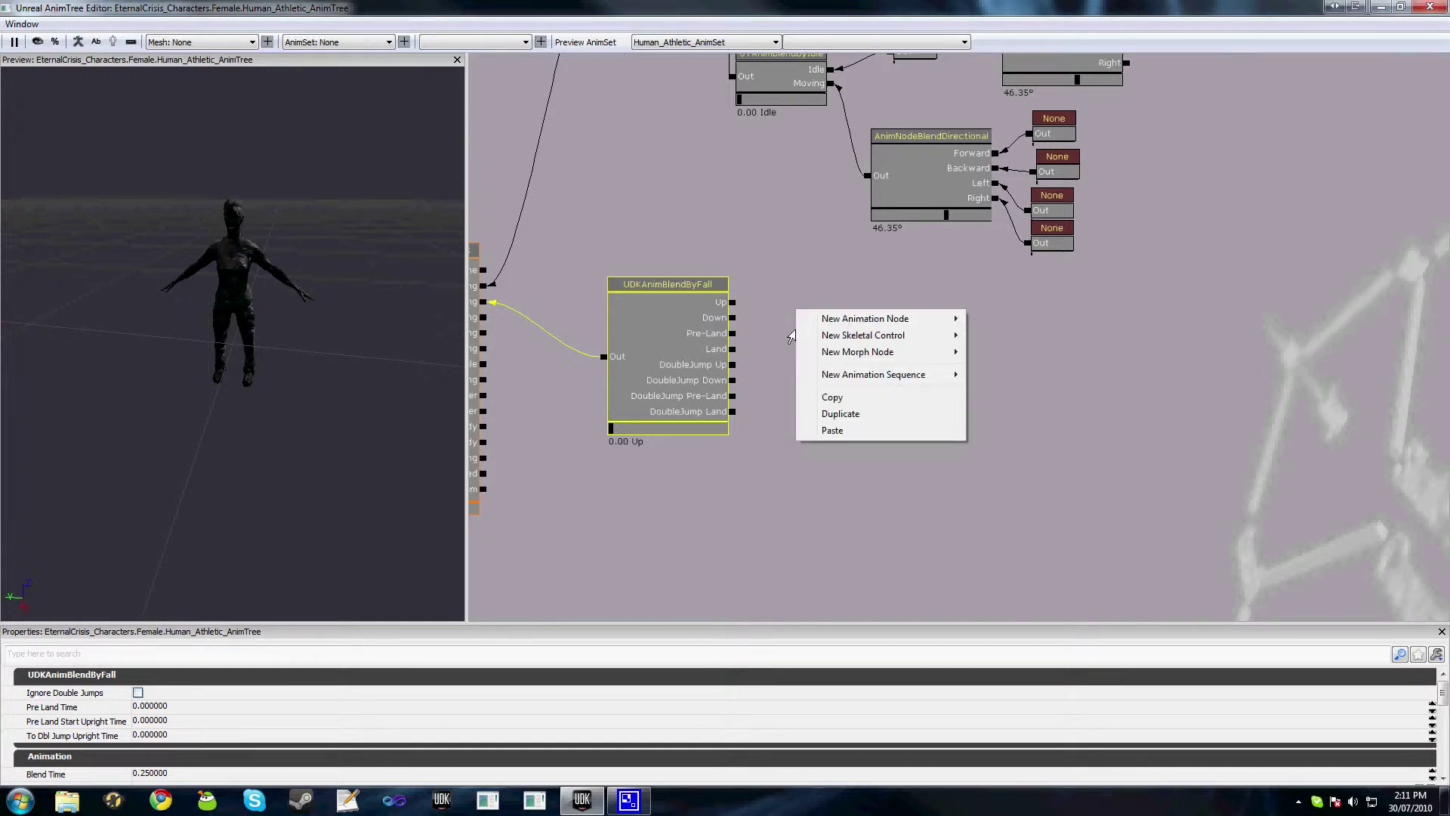
{"action": "mouse_move", "coordinate": [906, 375]}
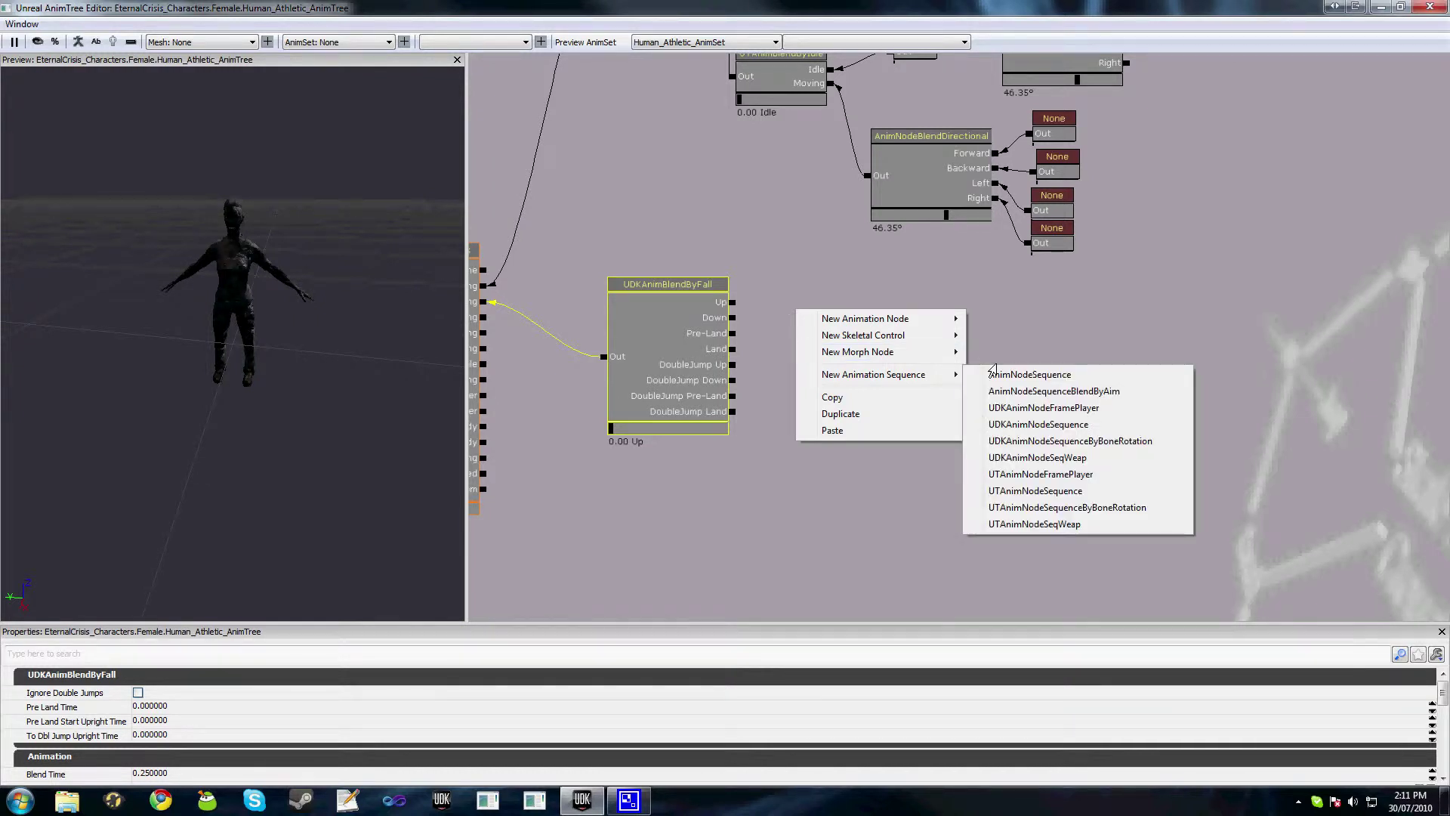
{"action": "left_click", "coordinate": [873, 340]}
{"action": "right_click", "coordinate": [874, 340]}
{"action": "mouse_move", "coordinate": [988, 408]}
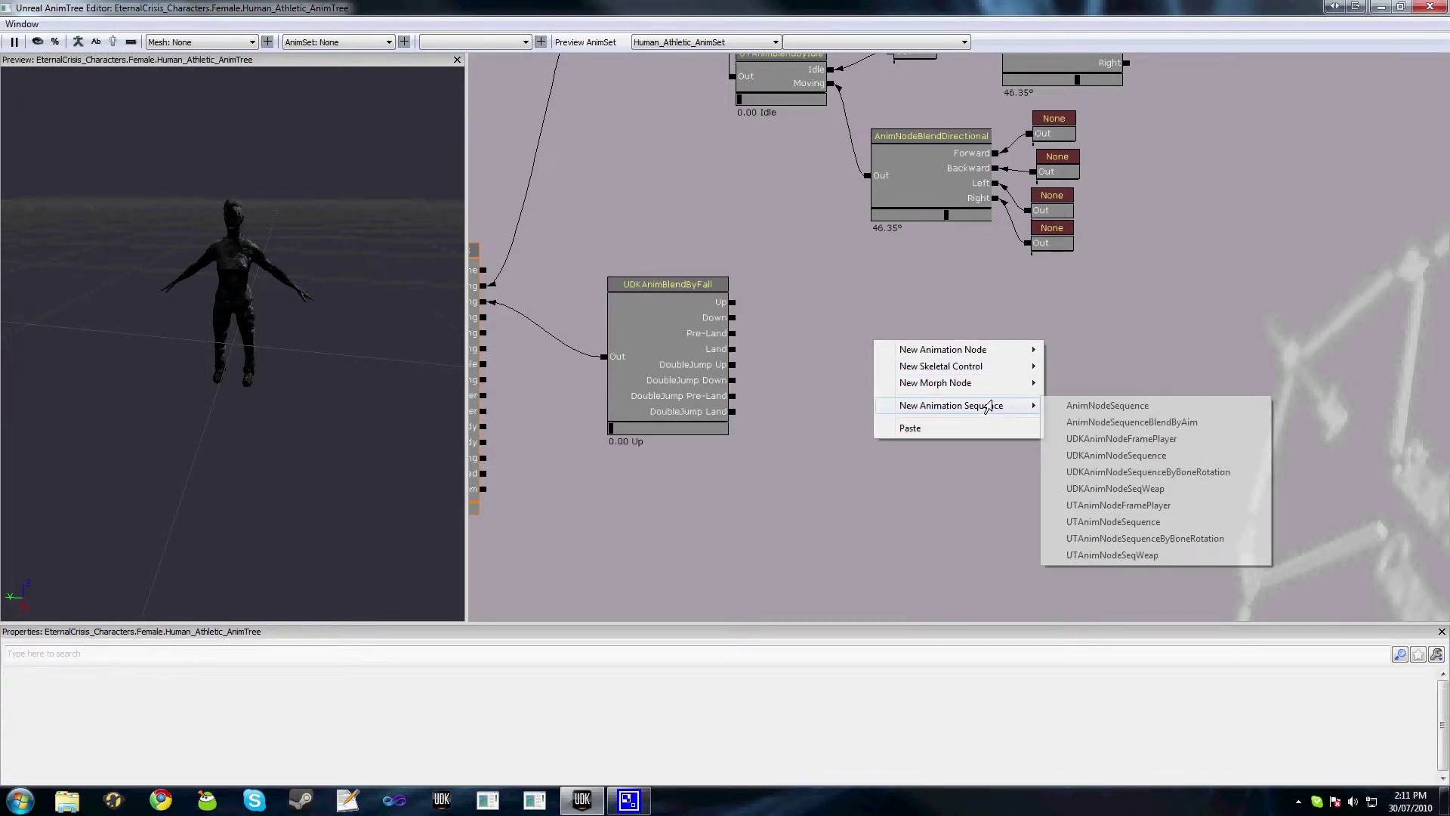
{"action": "left_click", "coordinate": [1107, 406]}
{"action": "left_click_drag", "start_coordinate": [892, 383], "coordinate": [782, 293]}
{"action": "key", "text": "ctrl+w"}
{"action": "key", "text": "ctrl+w"}
{"action": "key", "text": "ctrl+w"}
Spread the four AnimNodeSequence nodes into a column, connect the uppermost node's Out to Up on UDKAnimBlendByFall, and select that node
{"action": "left_click_drag", "start_coordinate": [851, 340], "coordinate": [796, 394]}
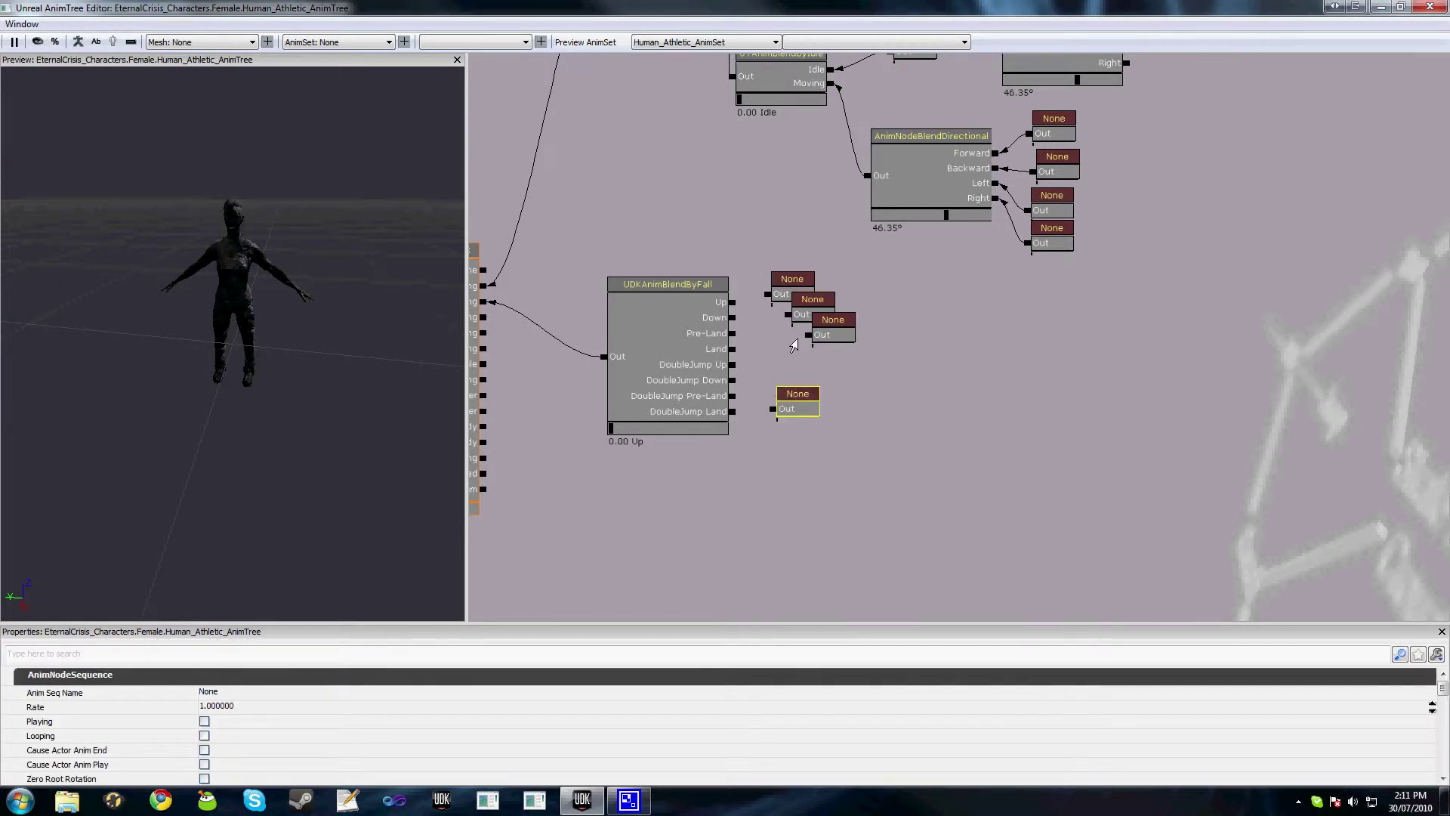
{"action": "left_click_drag", "start_coordinate": [815, 339], "coordinate": [765, 299]}
{"action": "left_click", "coordinate": [780, 294]}
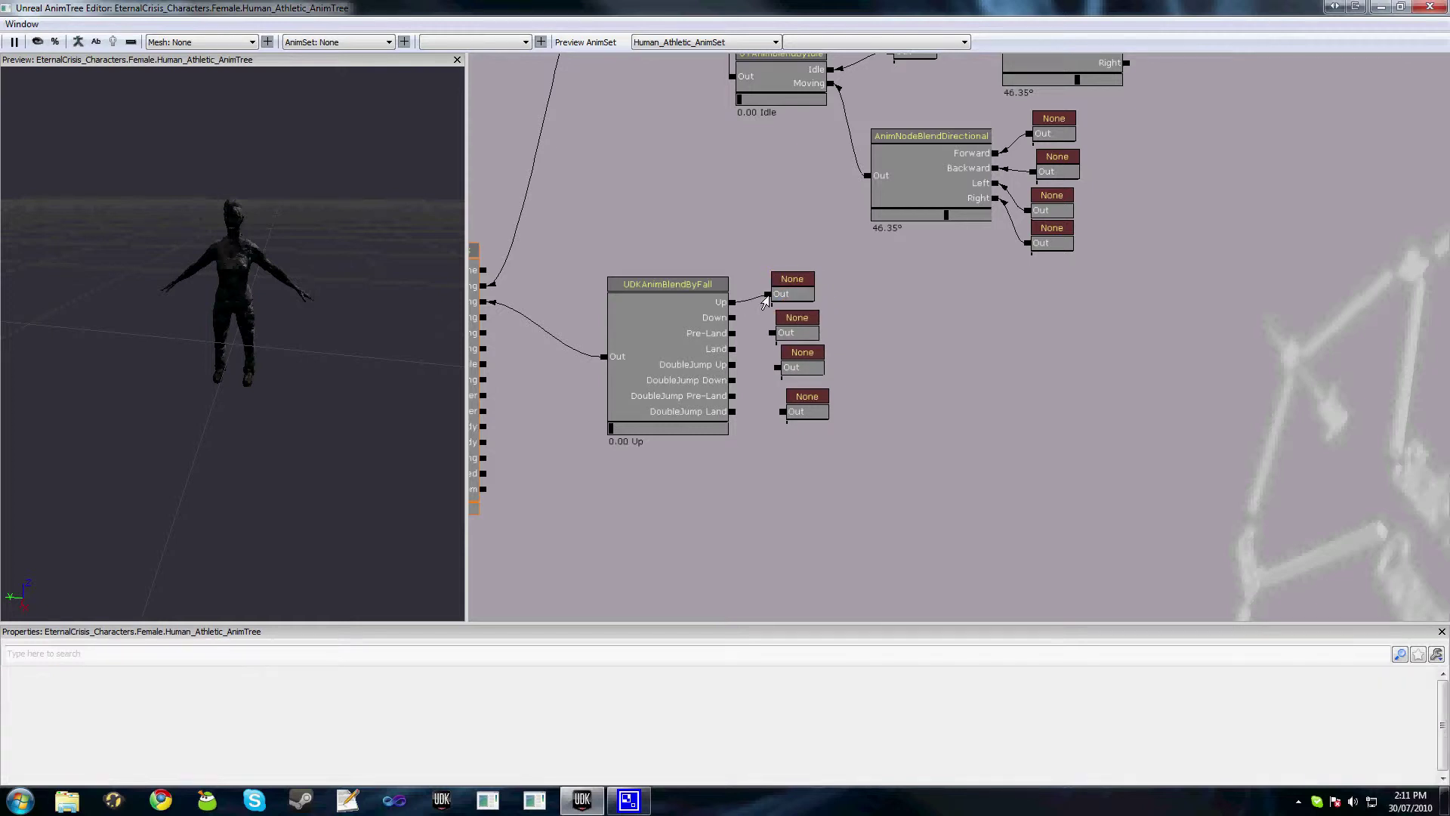
{"action": "left_click", "coordinate": [773, 288]}
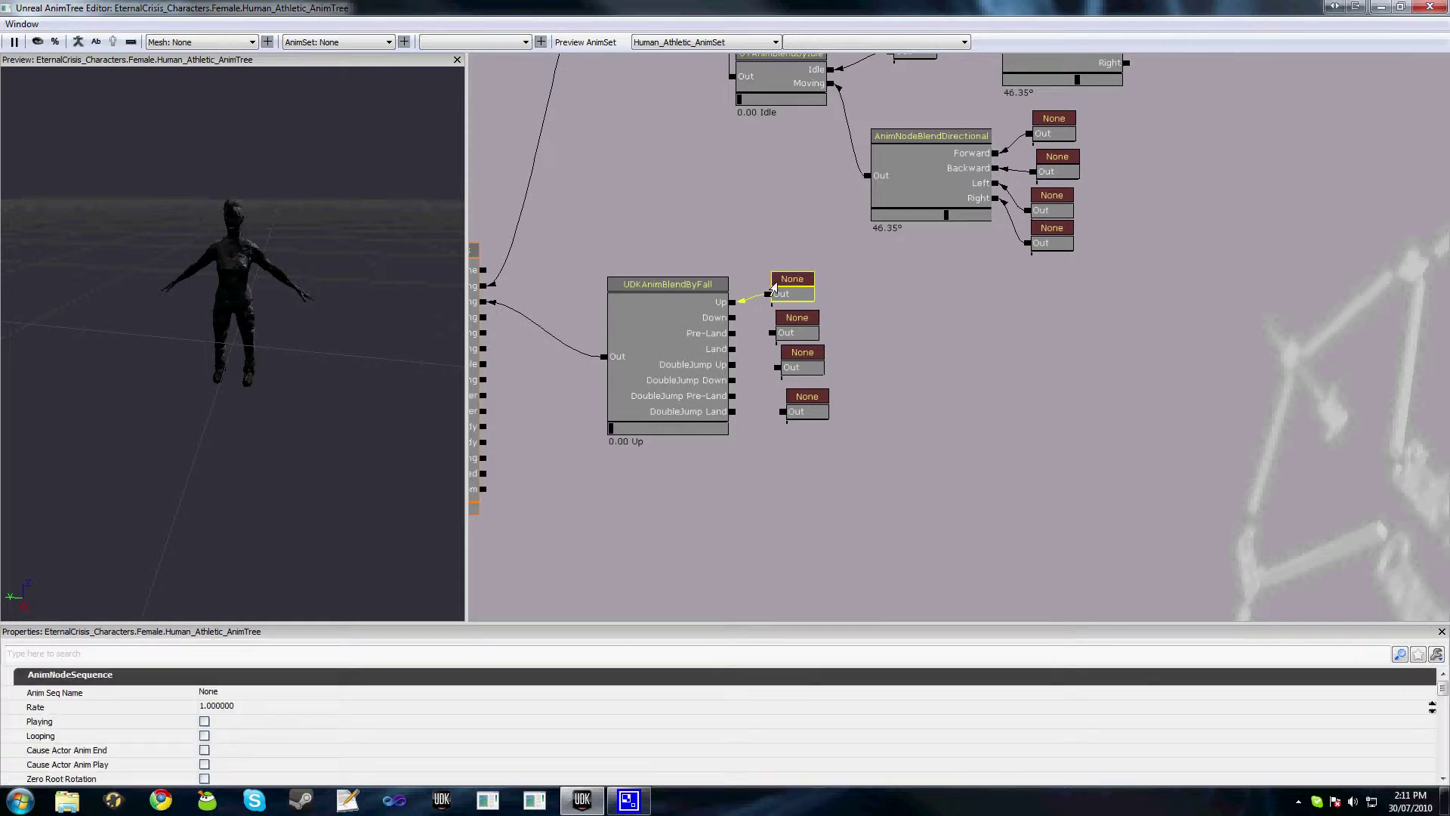
{"action": "double_click", "coordinate": [722, 14]}
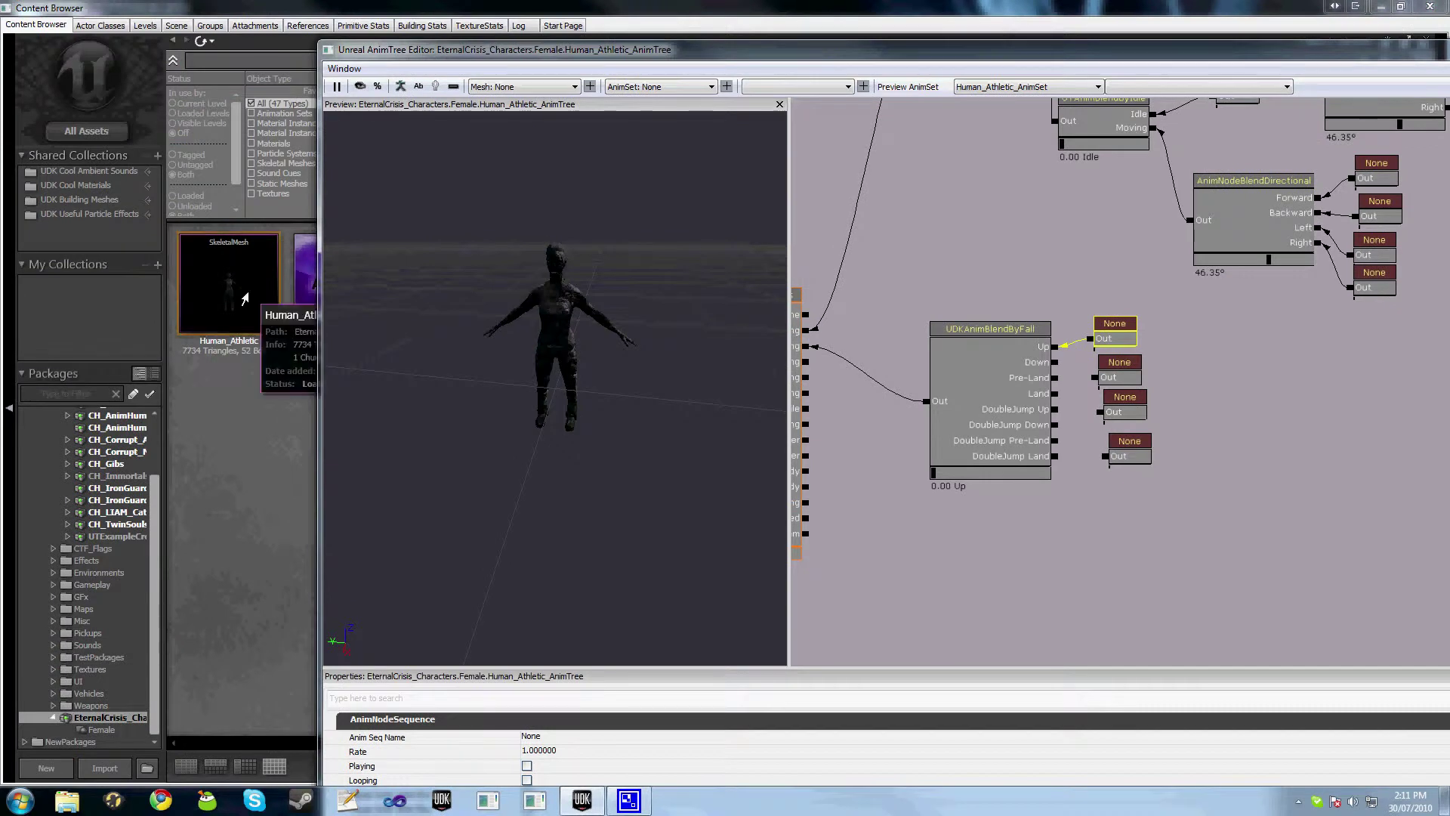
{"action": "left_click", "coordinate": [644, 29]}
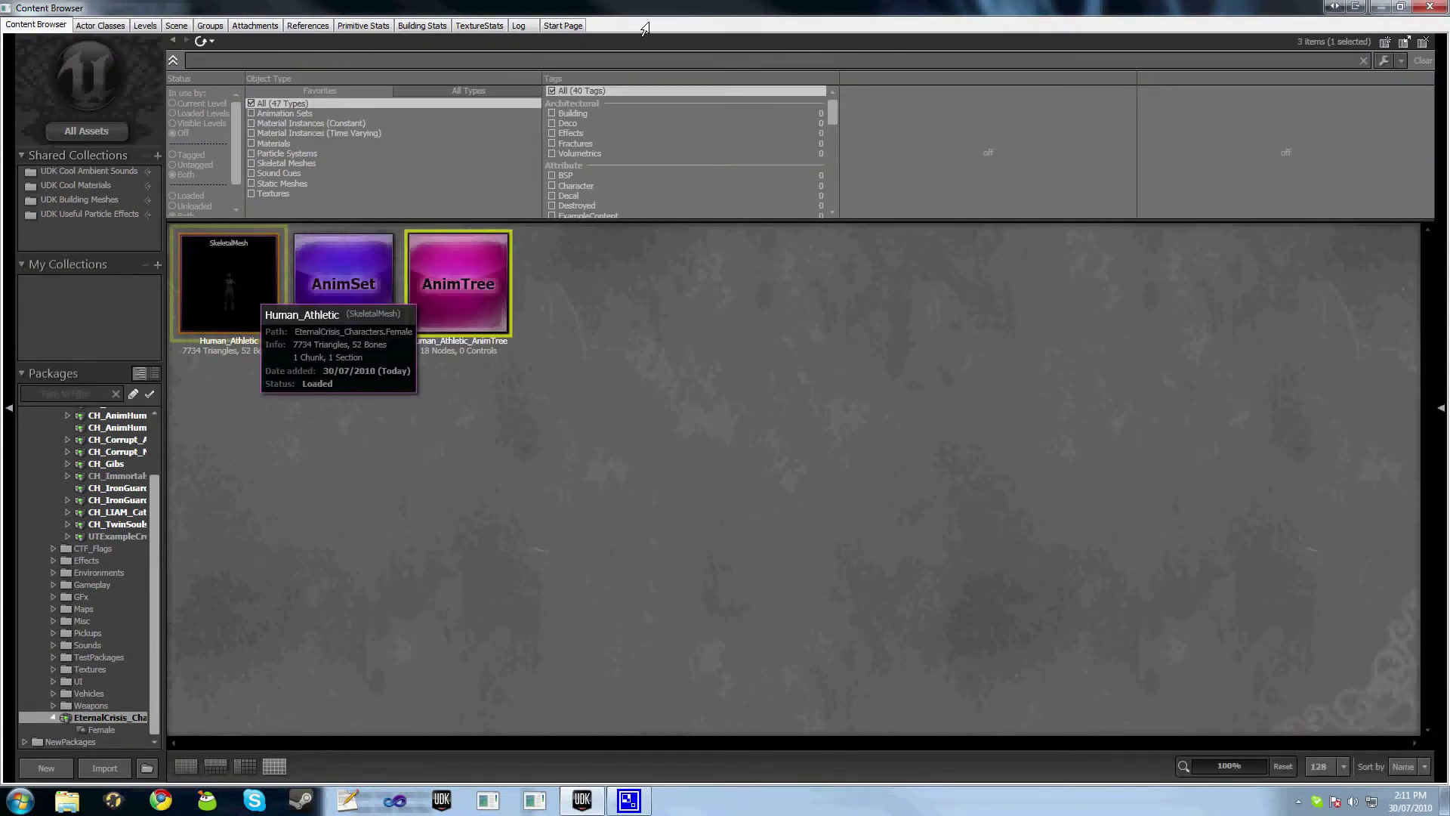
{"action": "double_click", "coordinate": [467, 270]}
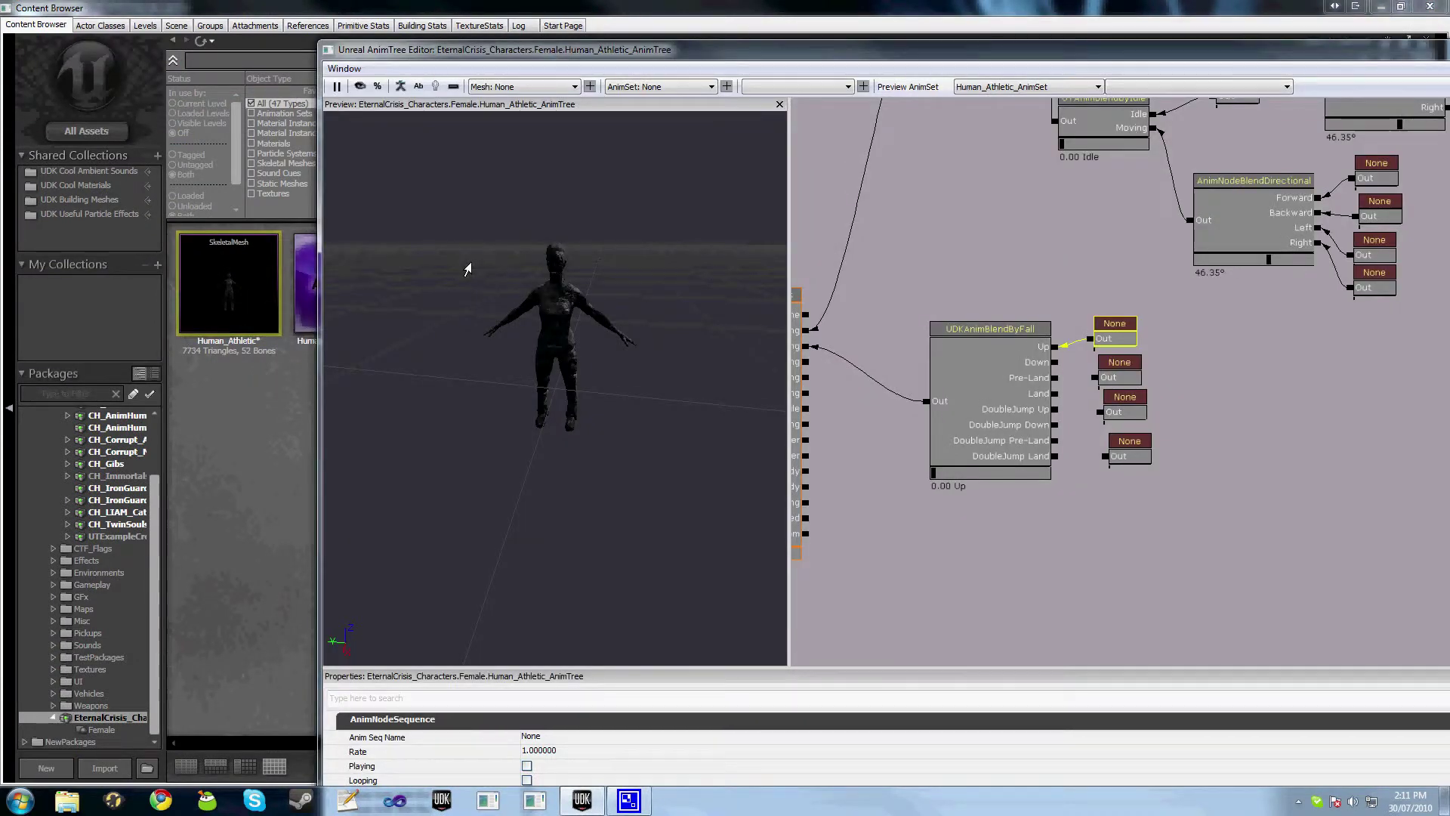
{"action": "double_click", "coordinate": [936, 50]}
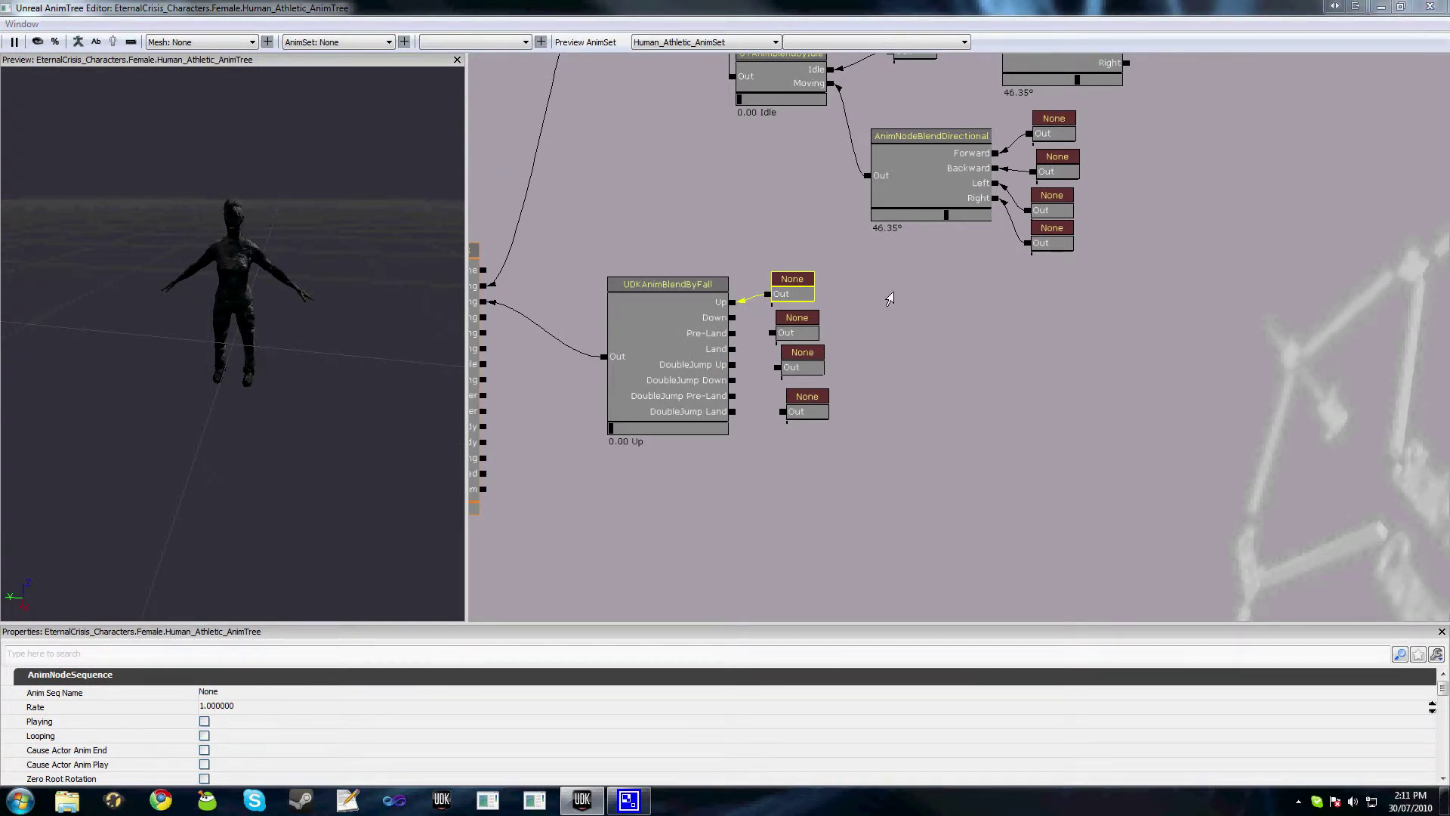
Set the Anim Seq Name of the sequence node feeding Up to ec_female_jump
{"action": "left_click", "coordinate": [243, 692]}
{"action": "type", "text": "e"}
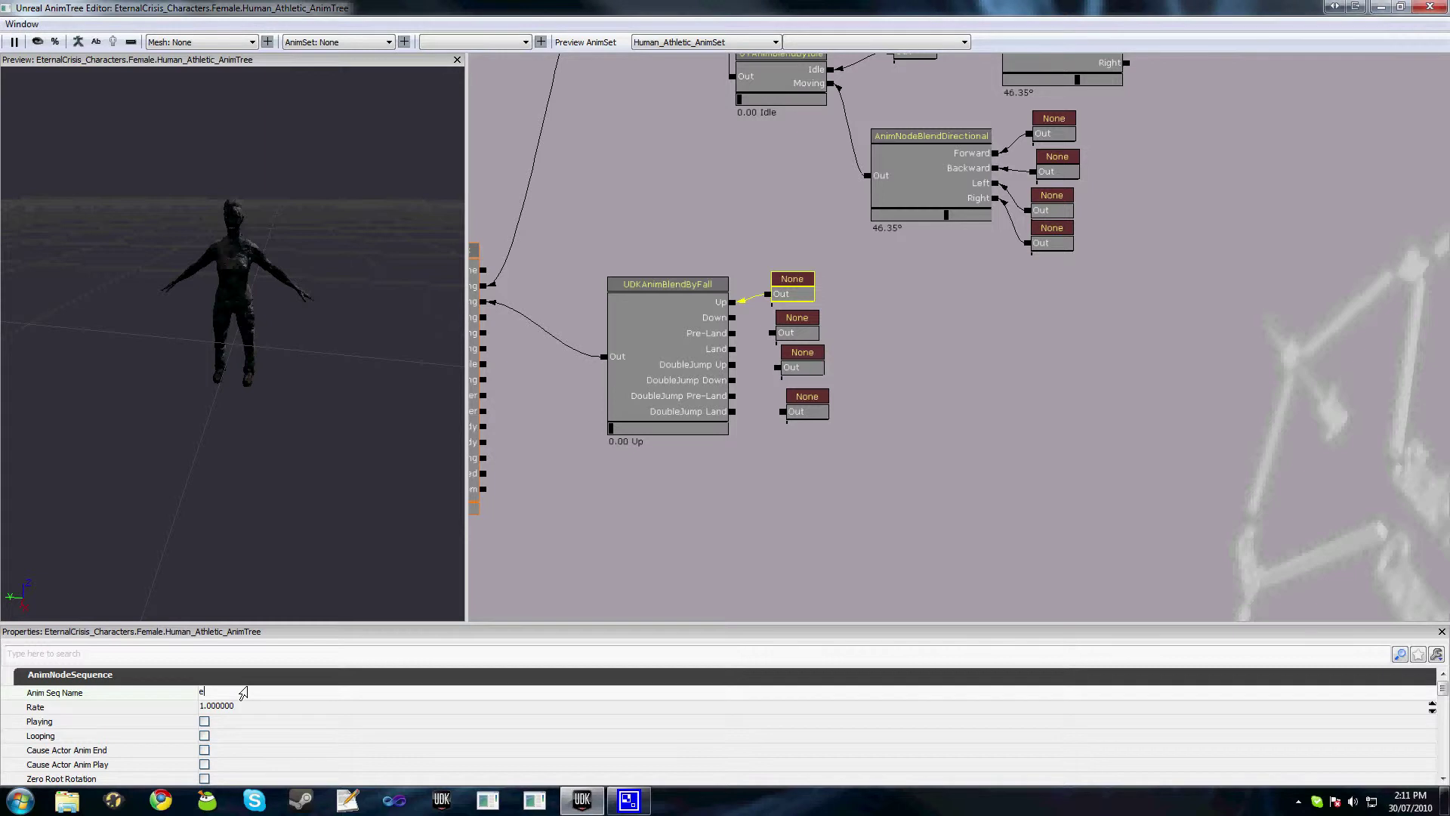
{"action": "type", "text": "c_female_jump"}
{"action": "key", "text": "Return"}
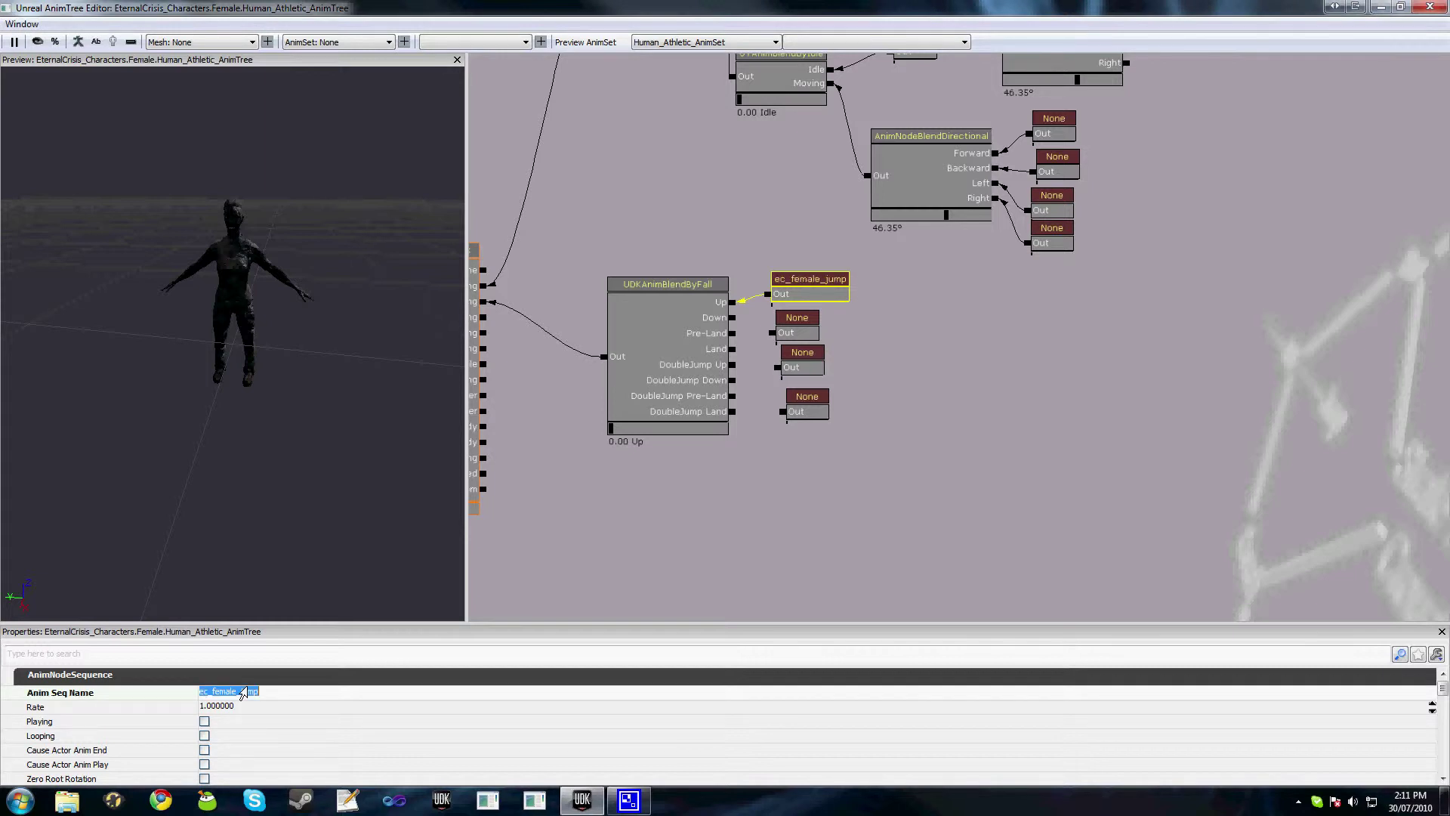
Shift the AnimNodeBlendByPhysics blend slider to PHYS_Falling so the preview uses the falling branch
{"action": "left_click_drag", "start_coordinate": [916, 414], "coordinate": [1021, 355]}
{"action": "left_click_drag", "start_coordinate": [566, 385], "coordinate": [693, 383]}
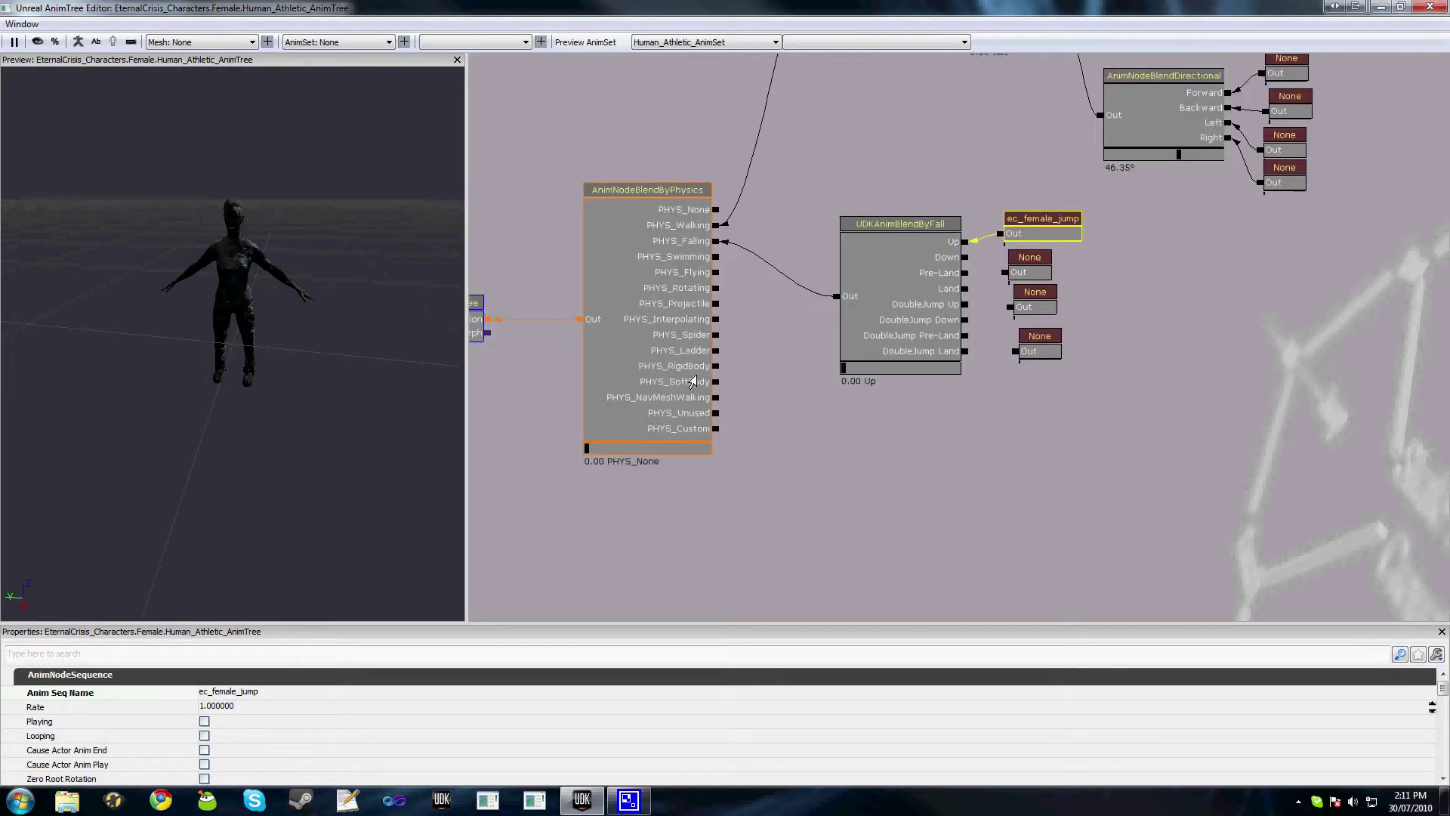
{"action": "left_click", "coordinate": [587, 450]}
{"action": "left_click_drag", "start_coordinate": [586, 453], "coordinate": [600, 456]}
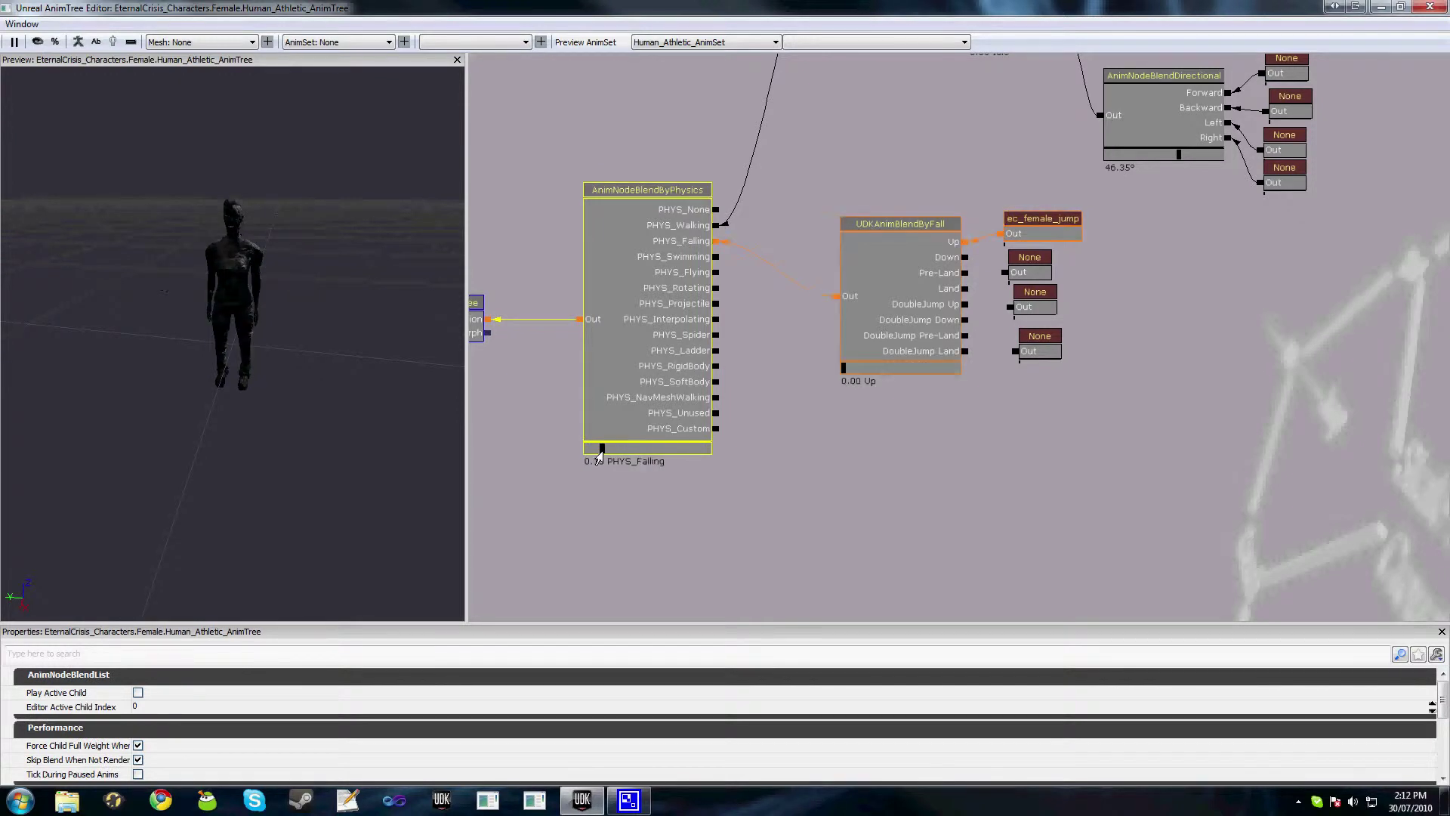
Select the ec_female_jump node and toggle its Playing option to preview the jump animation
{"action": "left_click", "coordinate": [1041, 227]}
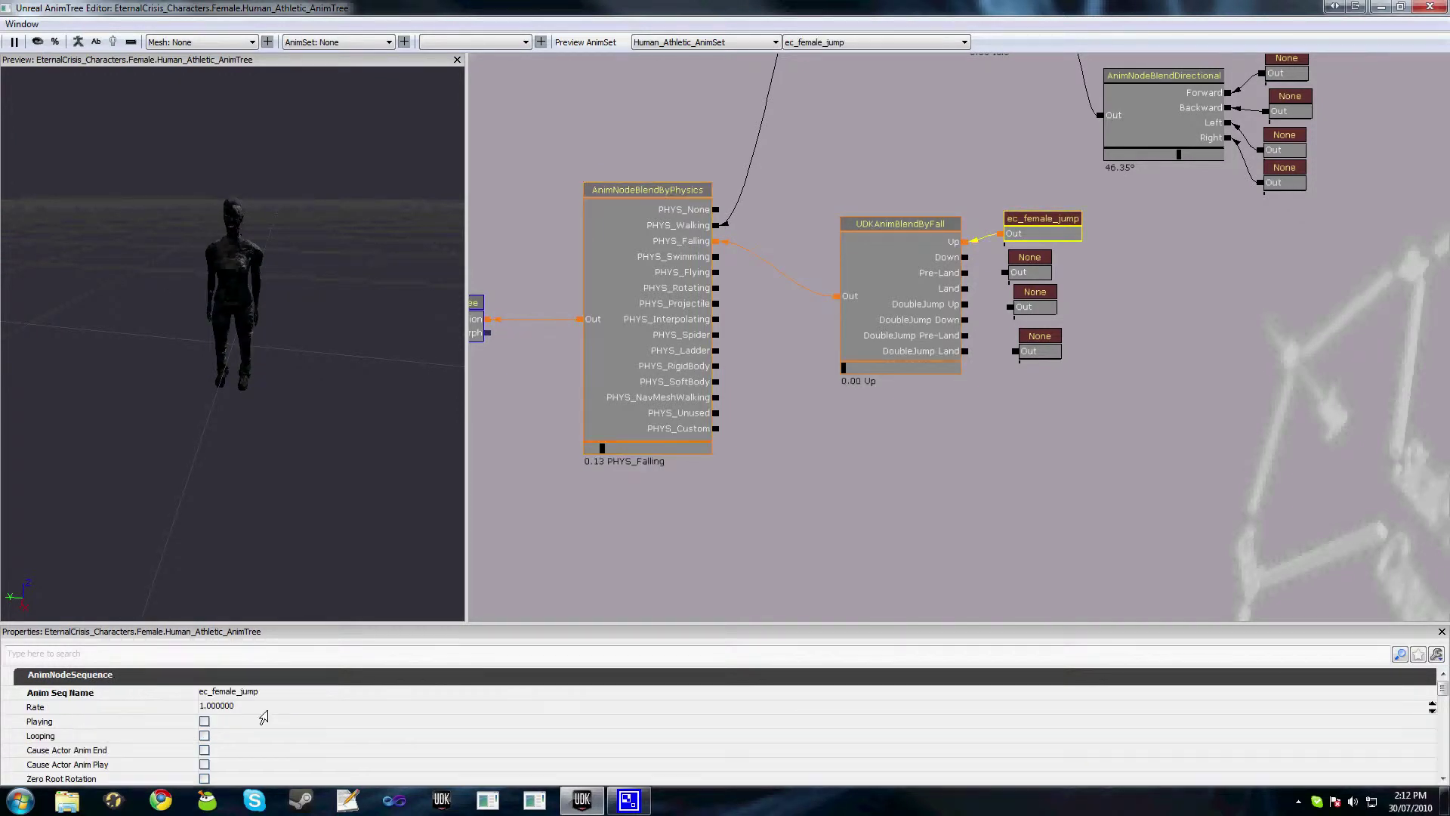
{"action": "left_click", "coordinate": [204, 722]}
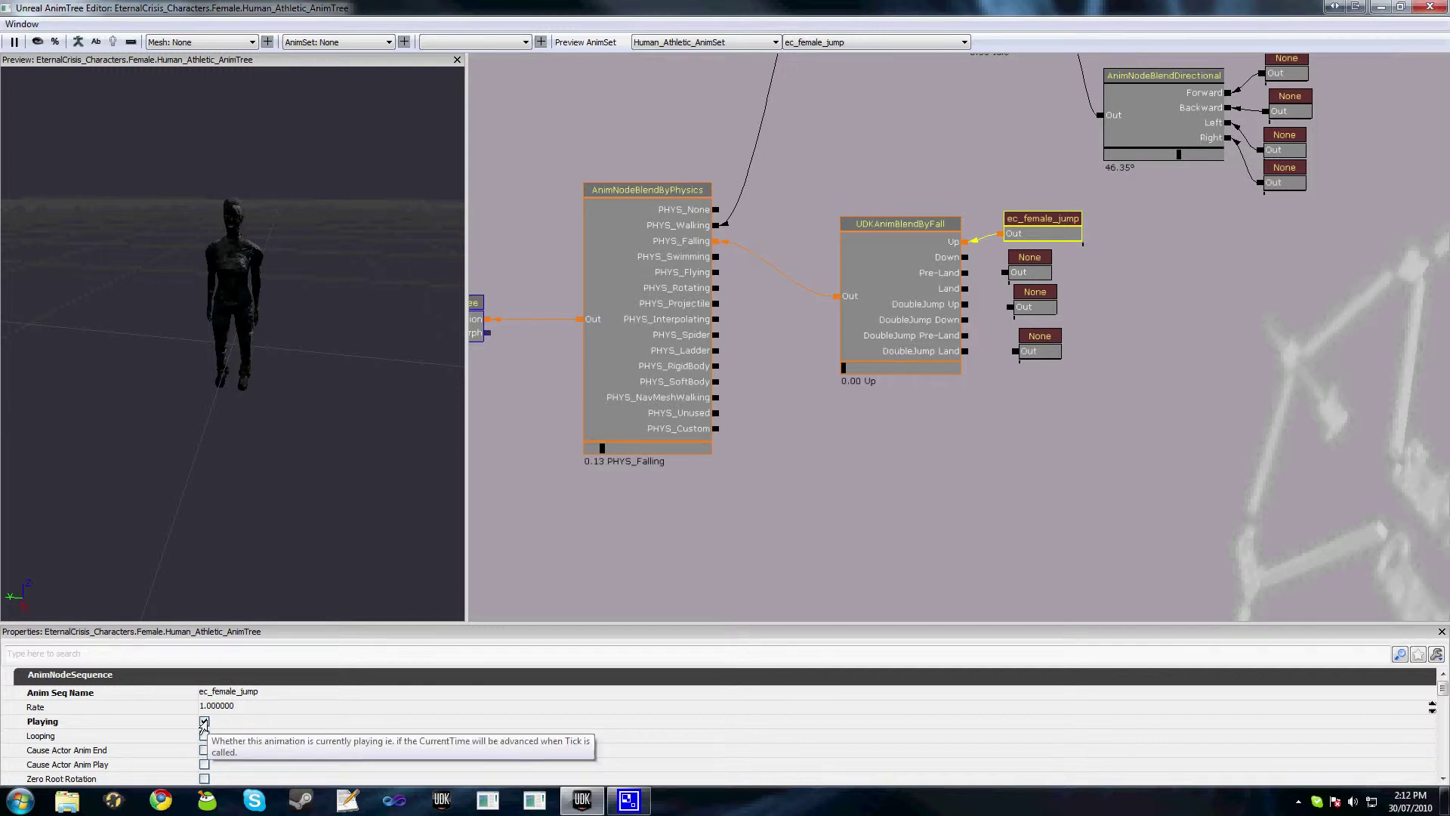
{"action": "left_click", "coordinate": [203, 722]}
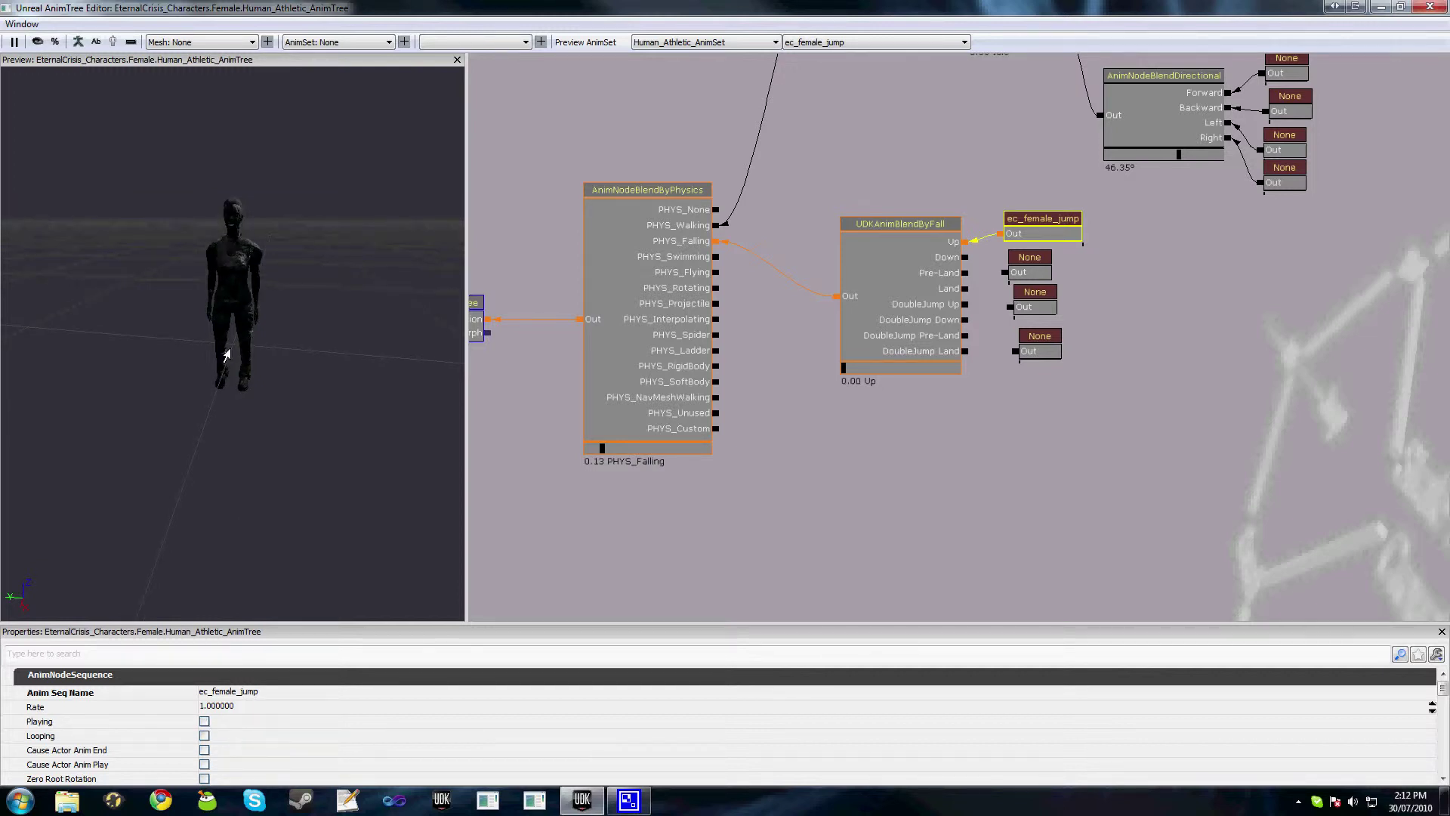
{"action": "left_click", "coordinate": [204, 721]}
Reset the ec_female_jump node's Current Time to 0 and enable Playing to replay the jump in the preview
{"action": "scroll", "coordinate": [264, 745], "scroll_direction": "down", "scroll_amount": 1}
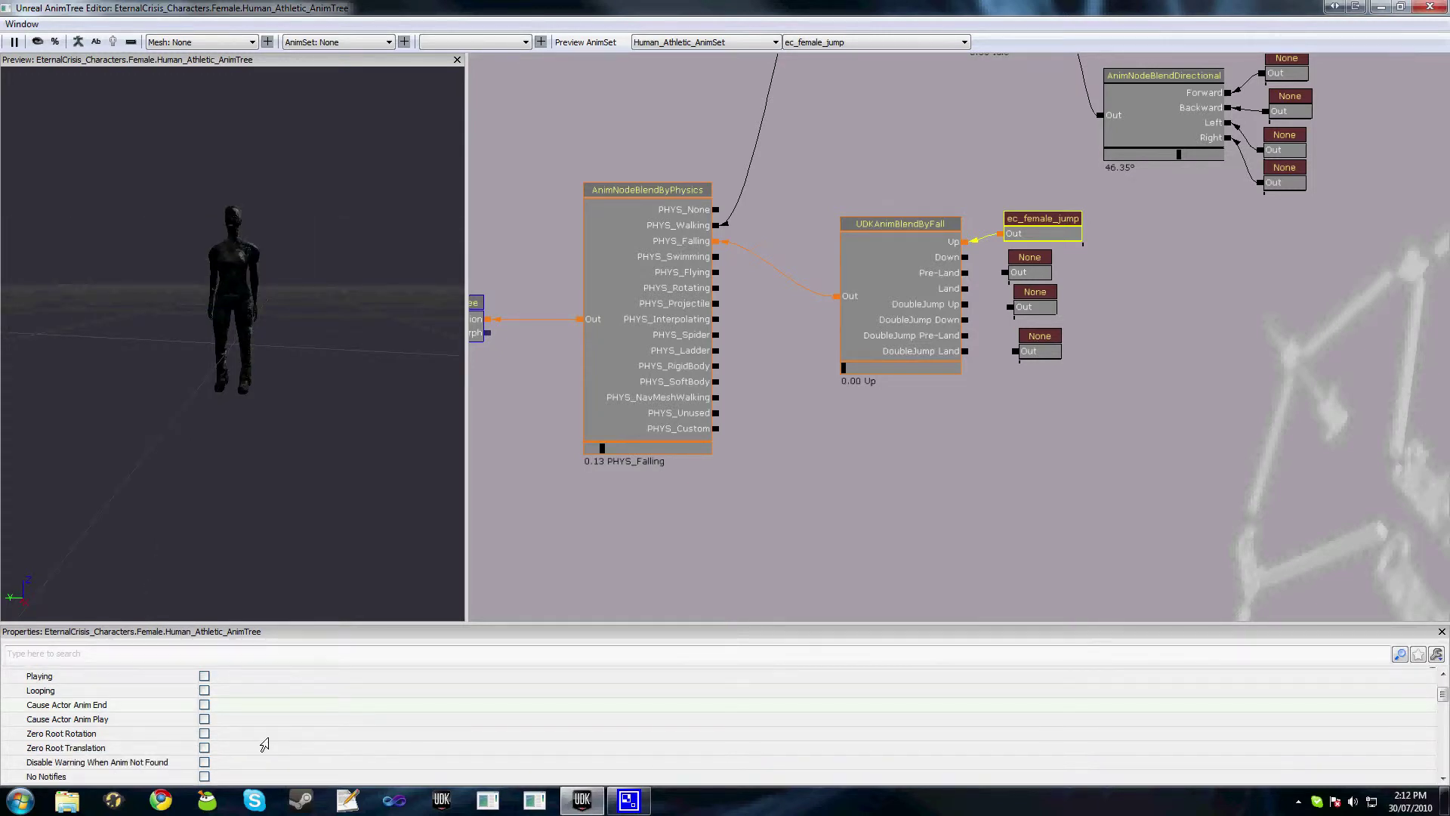
{"action": "scroll", "coordinate": [265, 744], "scroll_direction": "down", "scroll_amount": 1}
{"action": "left_click", "coordinate": [227, 775]}
{"action": "type", "text": "0"}
{"action": "key", "text": "Return"}
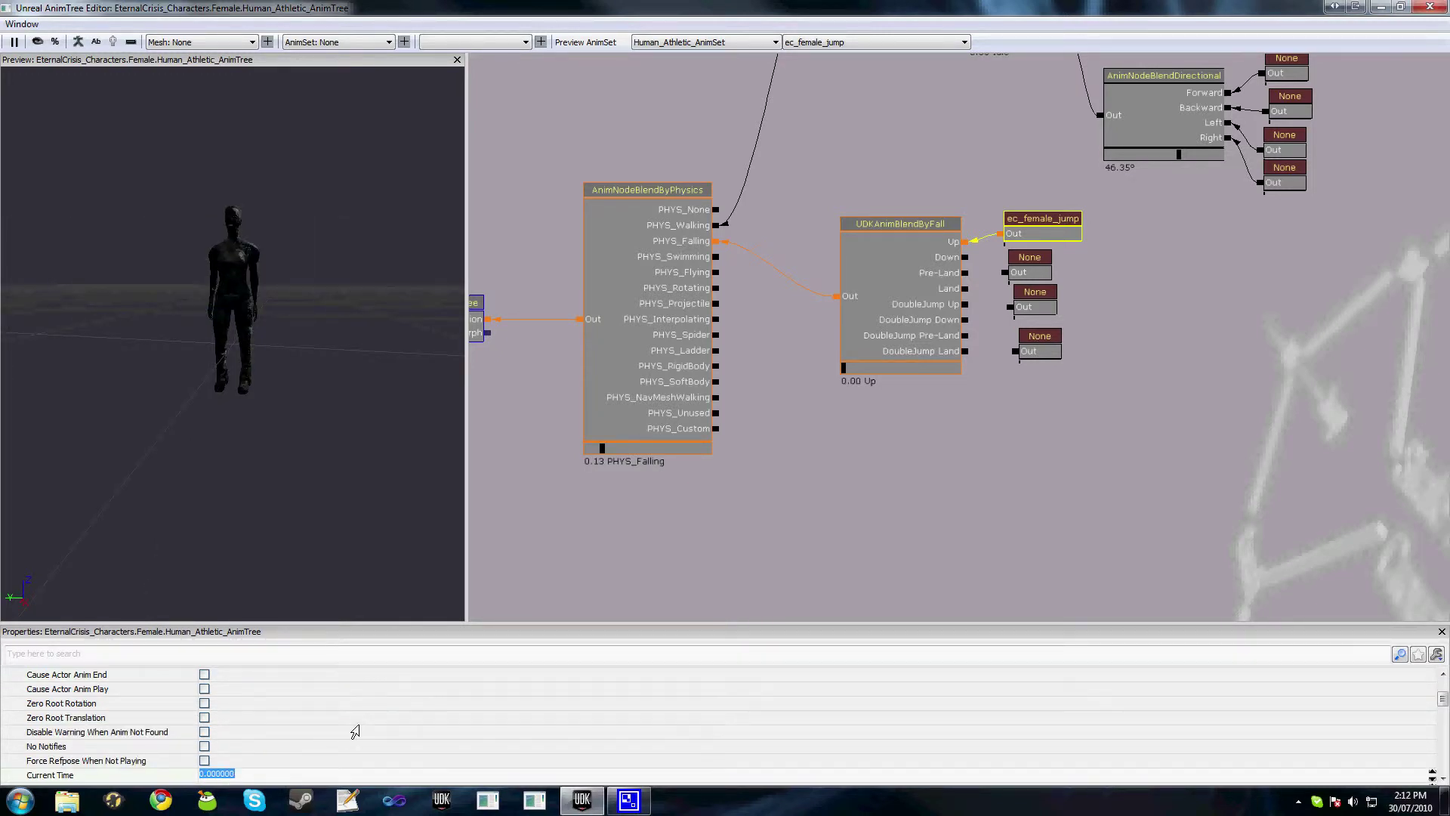
{"action": "scroll", "coordinate": [241, 717], "scroll_direction": "up", "scroll_amount": 2}
{"action": "left_click", "coordinate": [204, 720]}
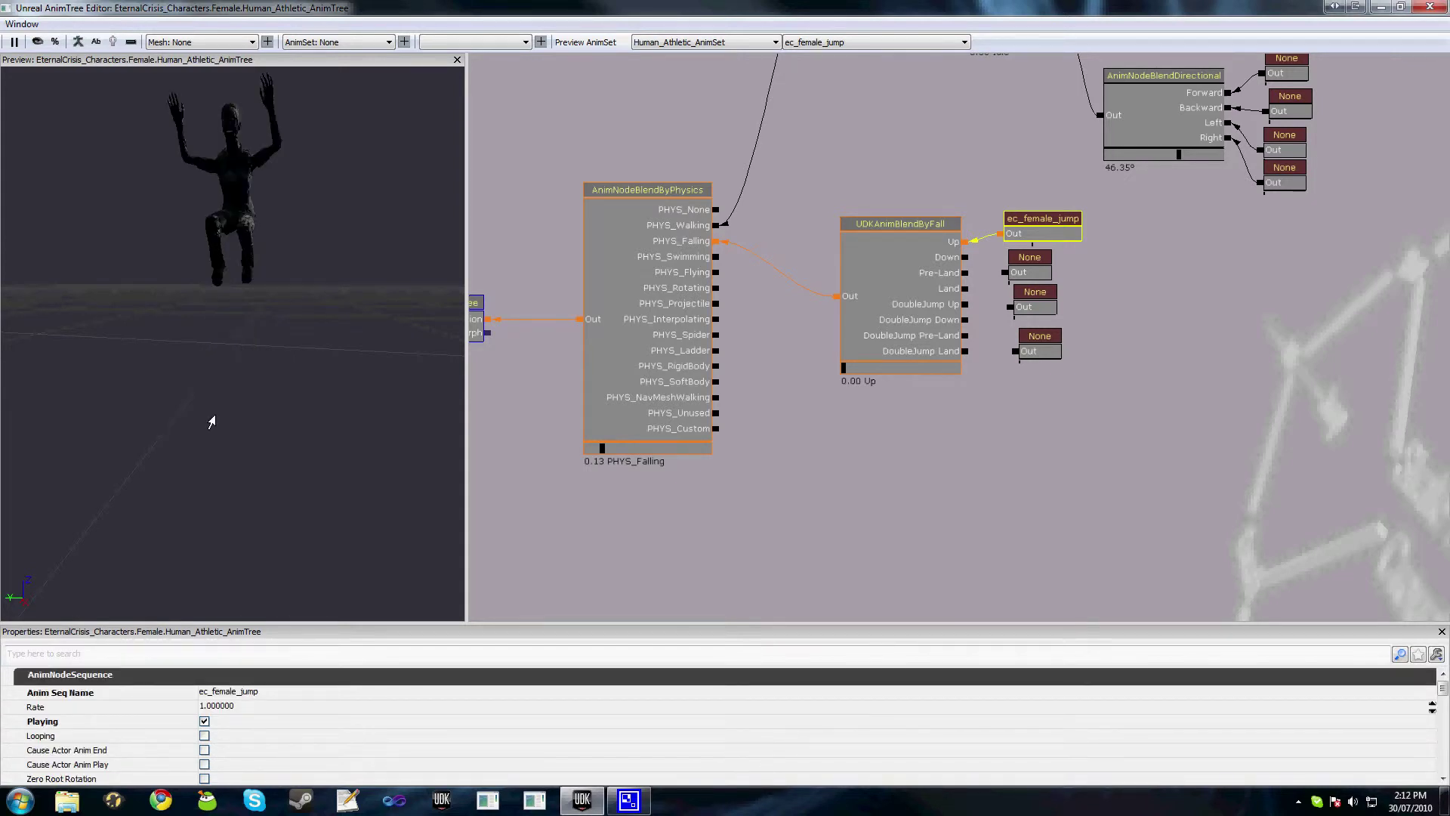
{"action": "scroll", "coordinate": [233, 745], "scroll_direction": "down", "scroll_amount": 2}
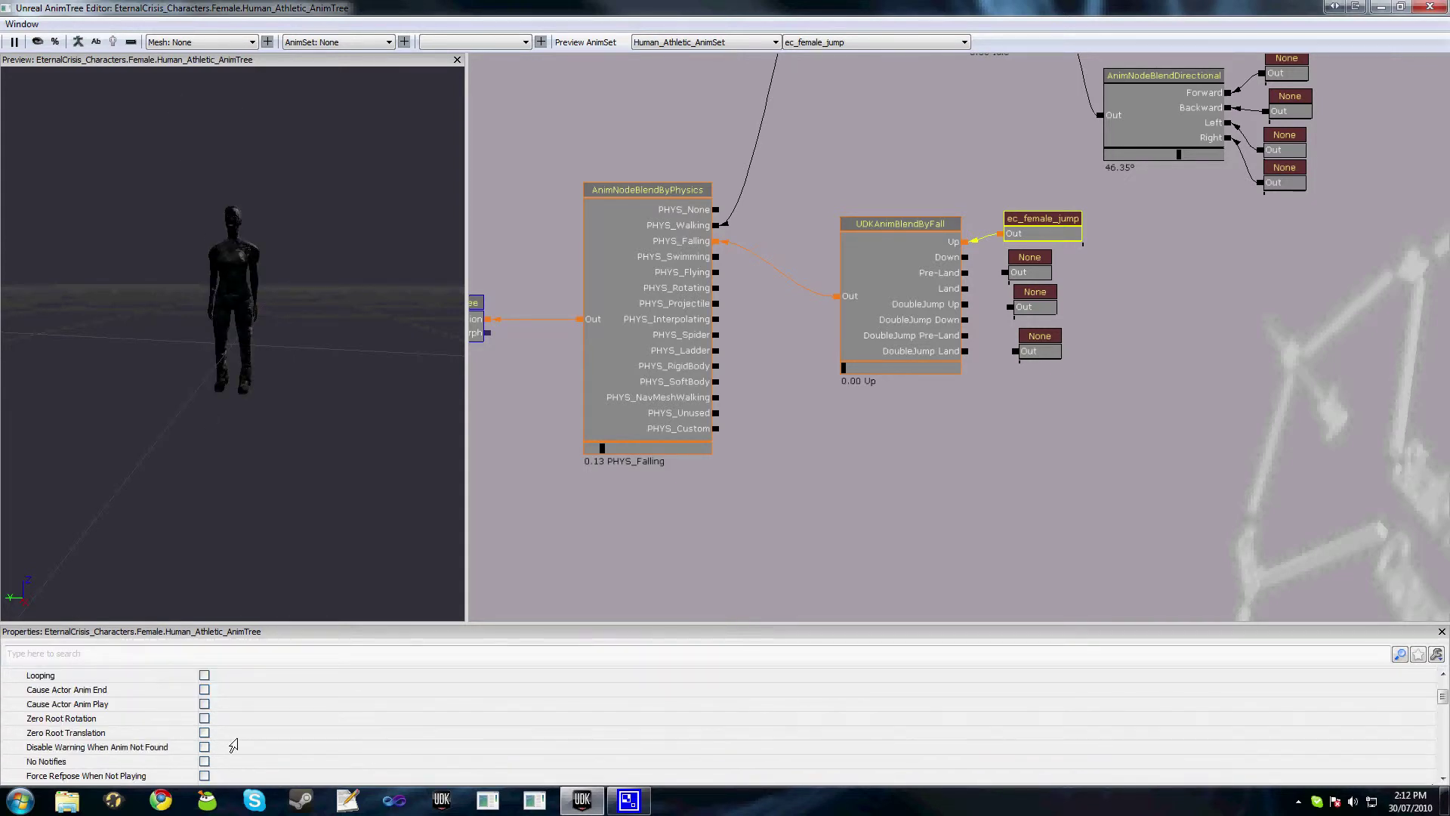
{"action": "scroll", "coordinate": [287, 700], "scroll_direction": "down", "scroll_amount": 1}
{"action": "scroll", "coordinate": [287, 701], "scroll_direction": "up", "scroll_amount": 2}
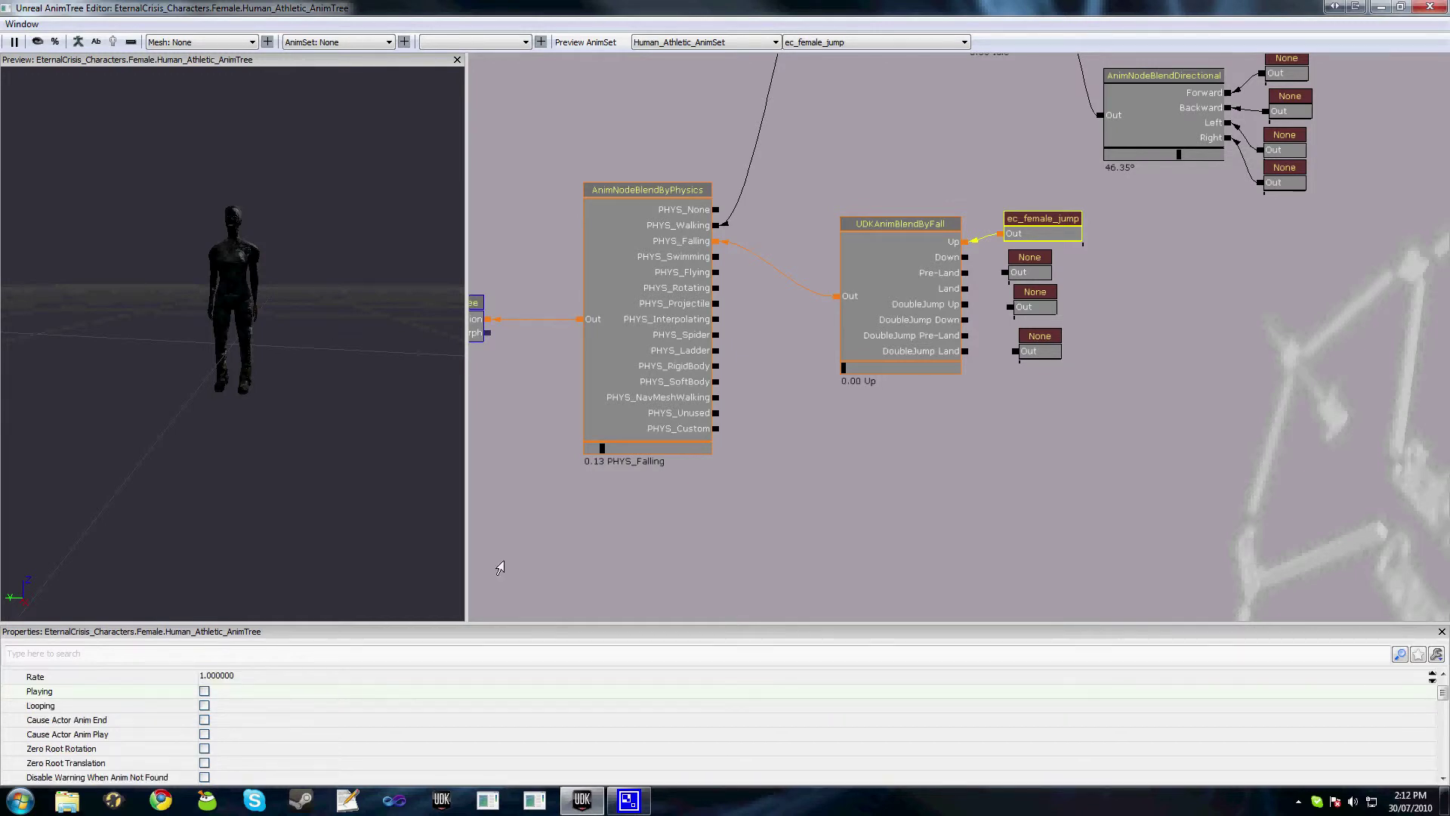
{"action": "scroll", "coordinate": [500, 567], "scroll_direction": "up", "scroll_amount": 1}
Align the three unnamed AnimNodeSequence nodes in an even column beneath the ec_female_jump node
{"action": "left_click_drag", "start_coordinate": [833, 293], "coordinate": [786, 336]}
{"action": "left_click", "coordinate": [975, 316]}
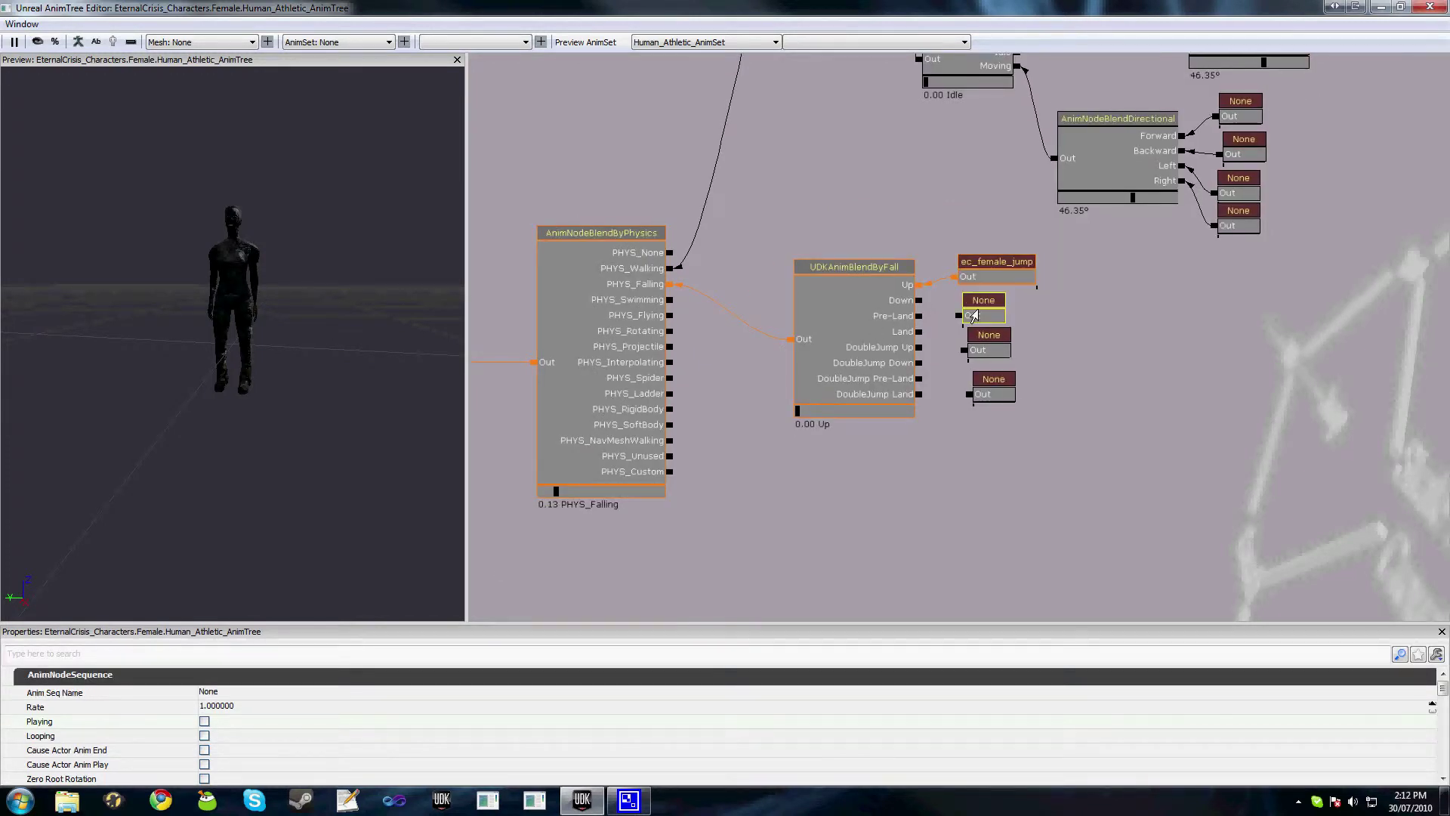
{"action": "left_click", "coordinate": [974, 316], "text": "ctrl"}
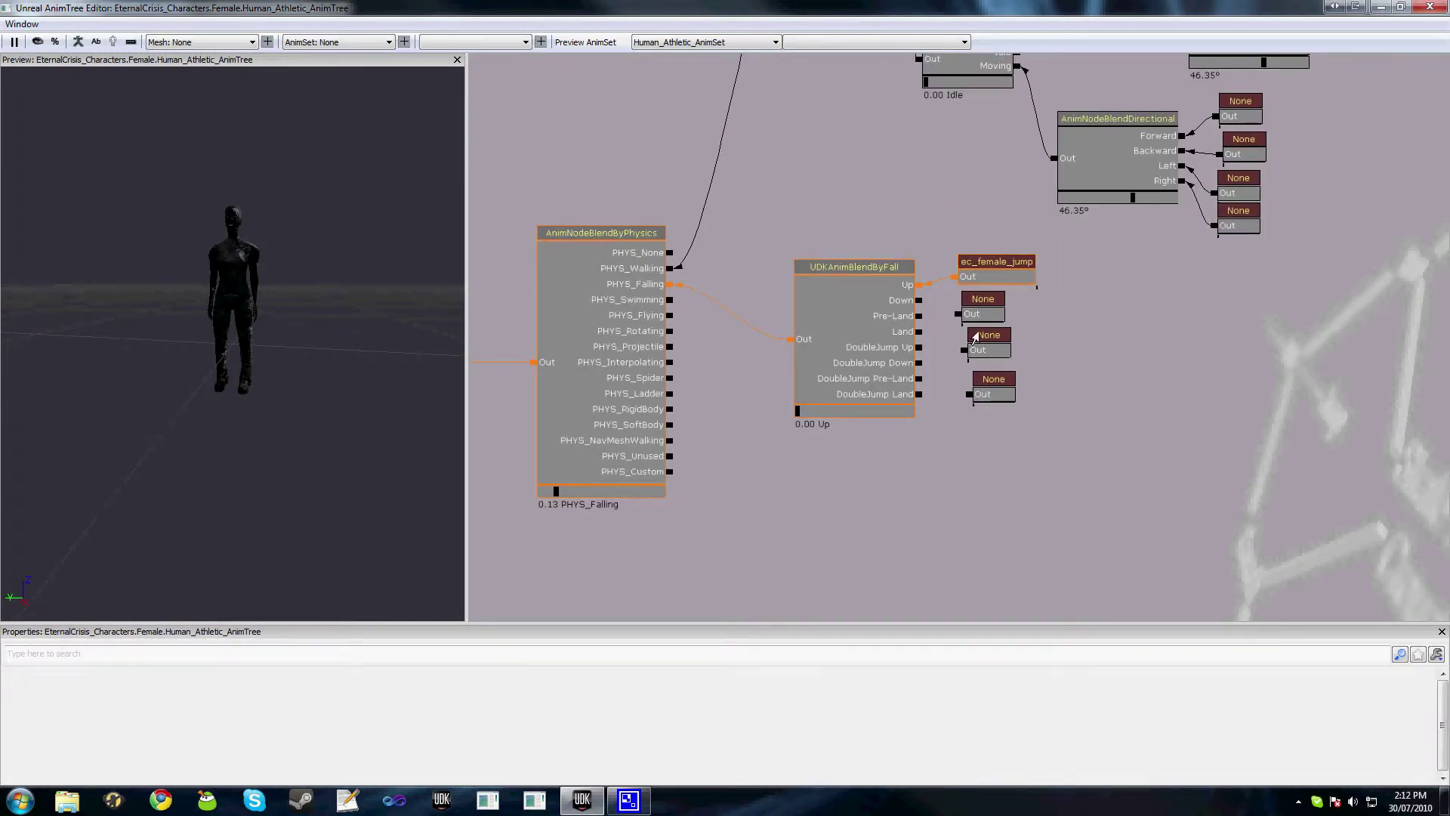
{"action": "left_click", "coordinate": [974, 338]}
{"action": "left_click_drag", "start_coordinate": [977, 349], "coordinate": [976, 381]}
{"action": "left_click", "coordinate": [908, 308]}
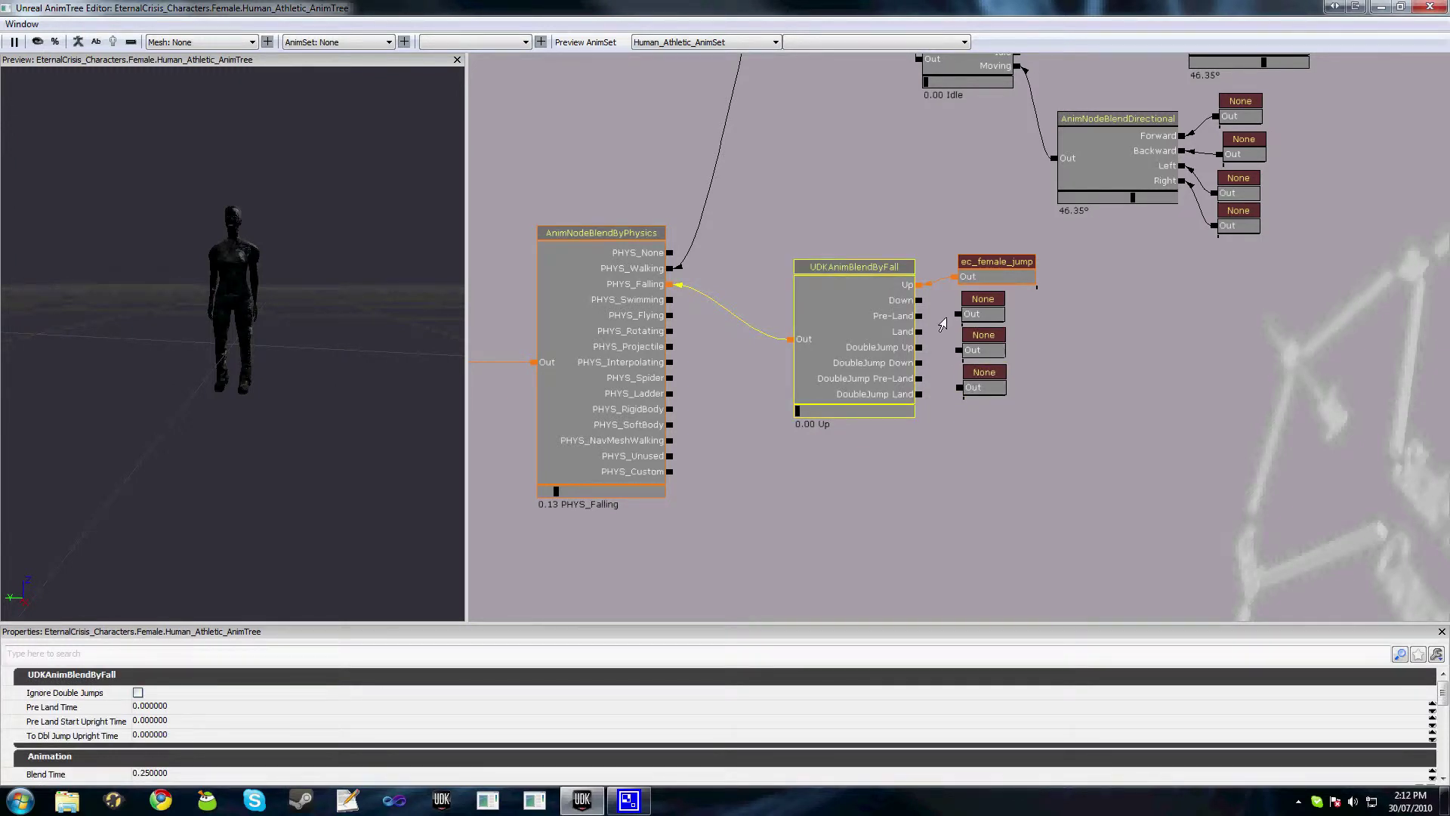
{"action": "left_click_drag", "start_coordinate": [863, 242], "coordinate": [811, 291]}
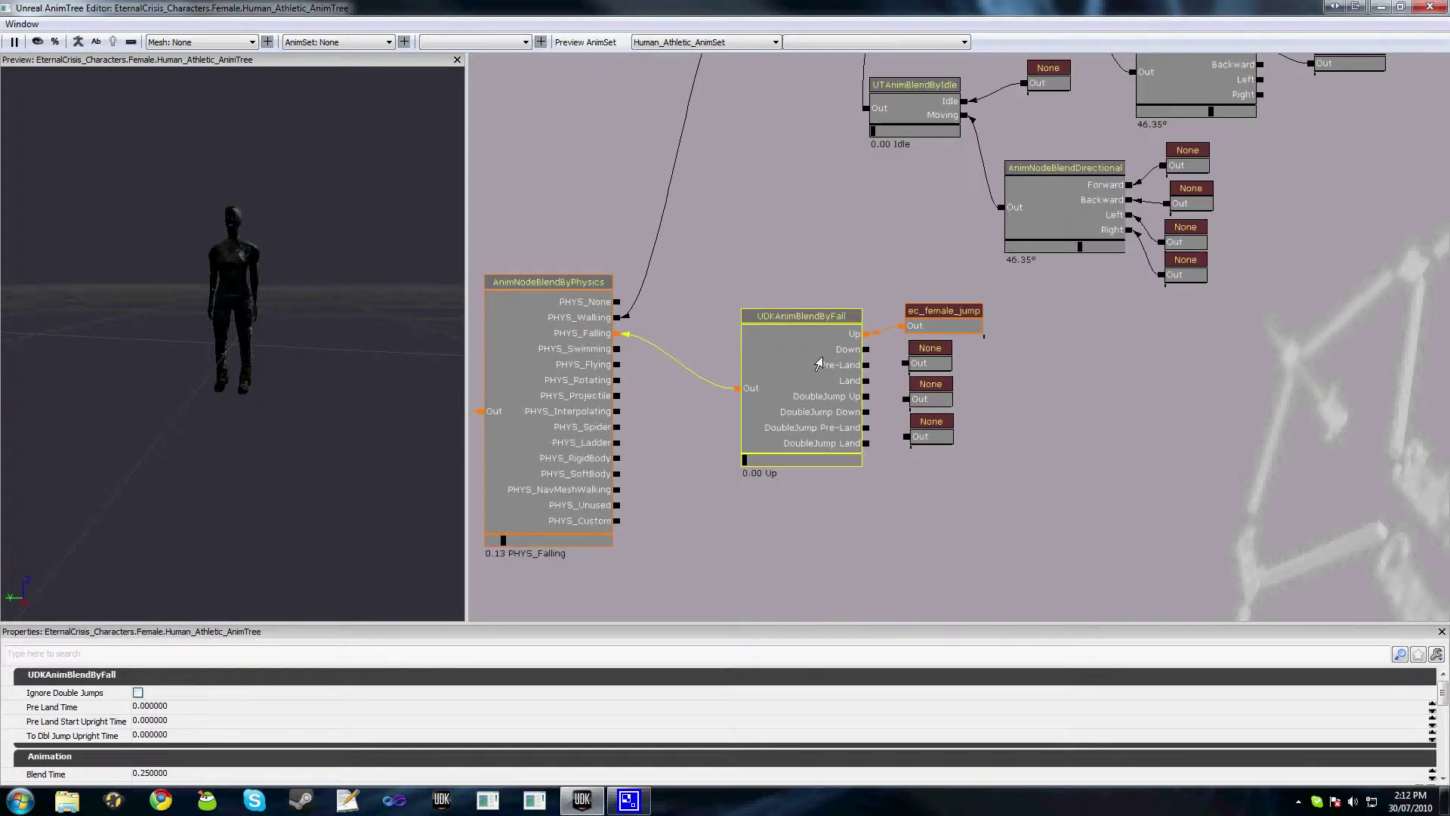
{"action": "left_click", "coordinate": [888, 364]}
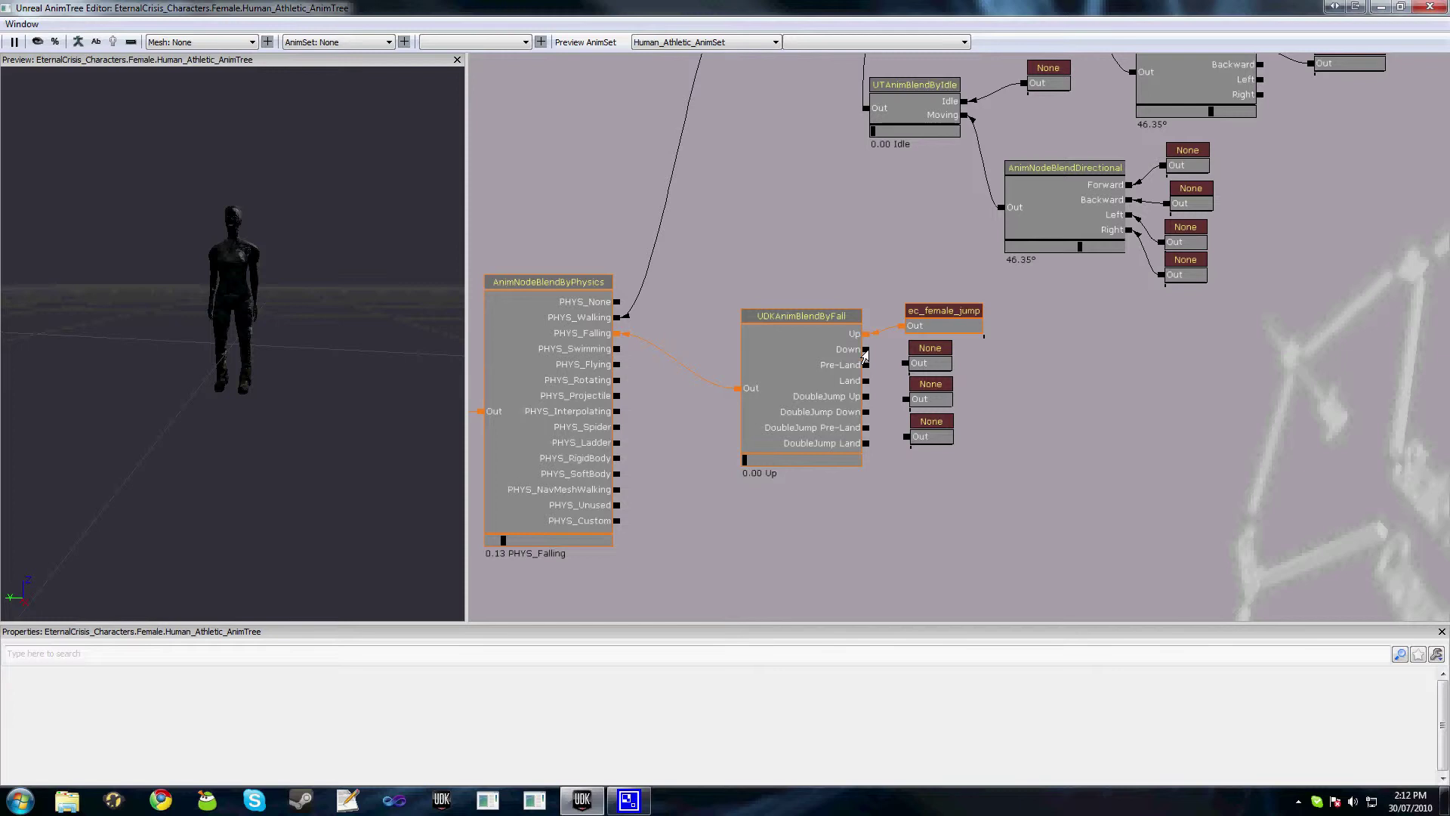
{"action": "left_click", "coordinate": [922, 332]}
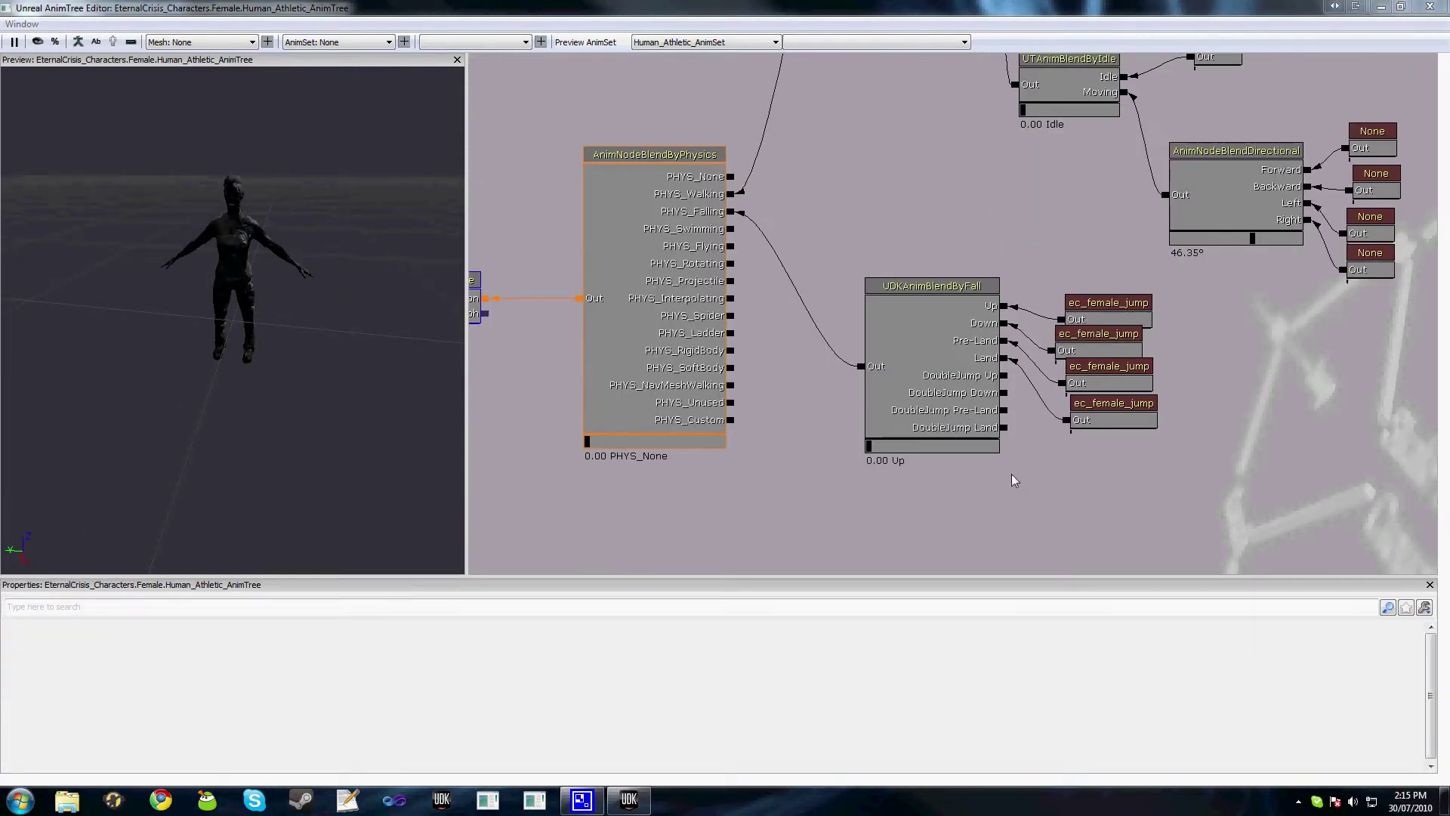
{"action": "left_click_drag", "start_coordinate": [1014, 481], "coordinate": [1034, 495]}
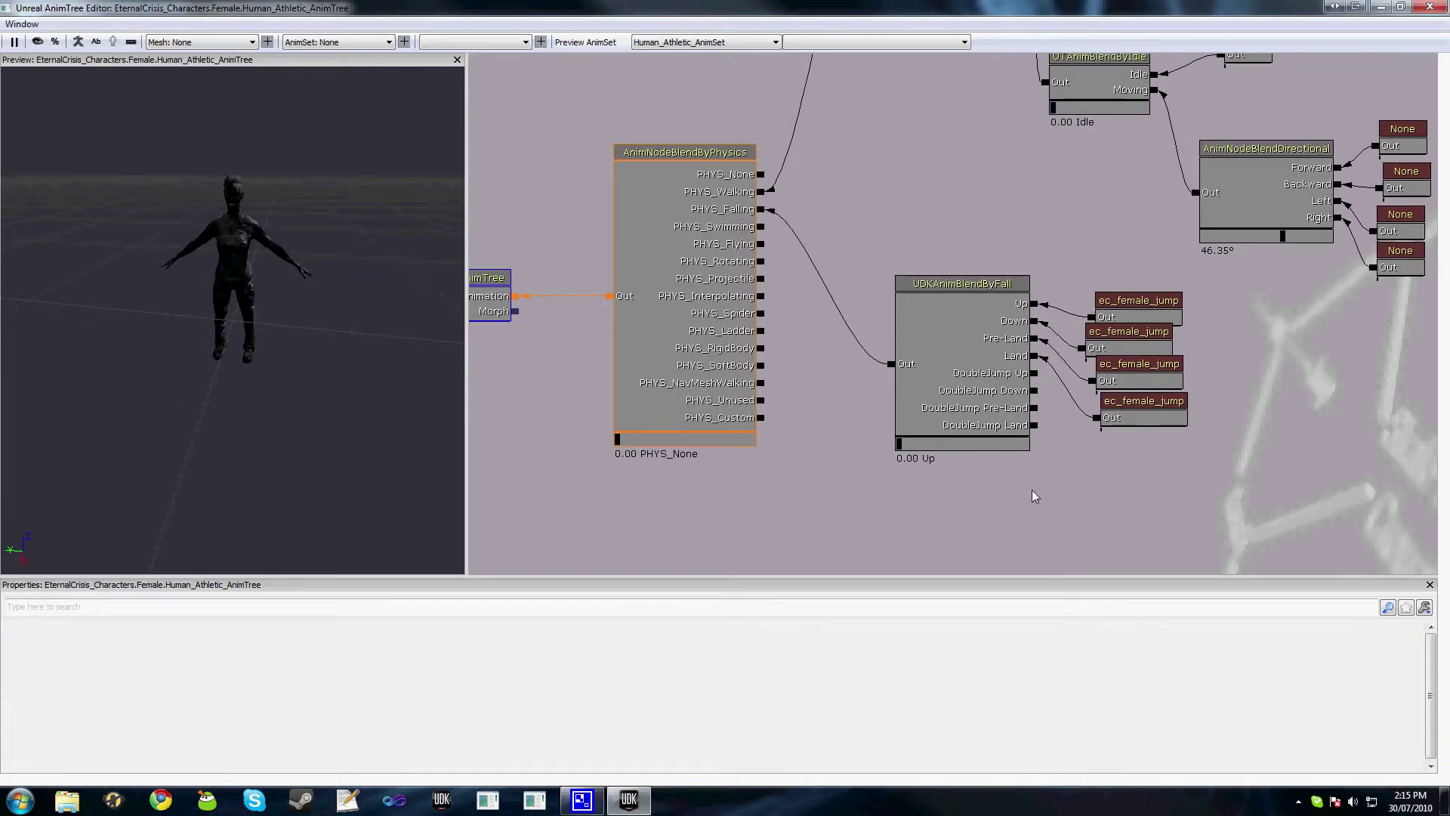
{"action": "scroll", "coordinate": [1032, 489], "scroll_direction": "down", "scroll_amount": 1}
{"action": "scroll", "coordinate": [1032, 489], "scroll_direction": "up", "scroll_amount": 1}
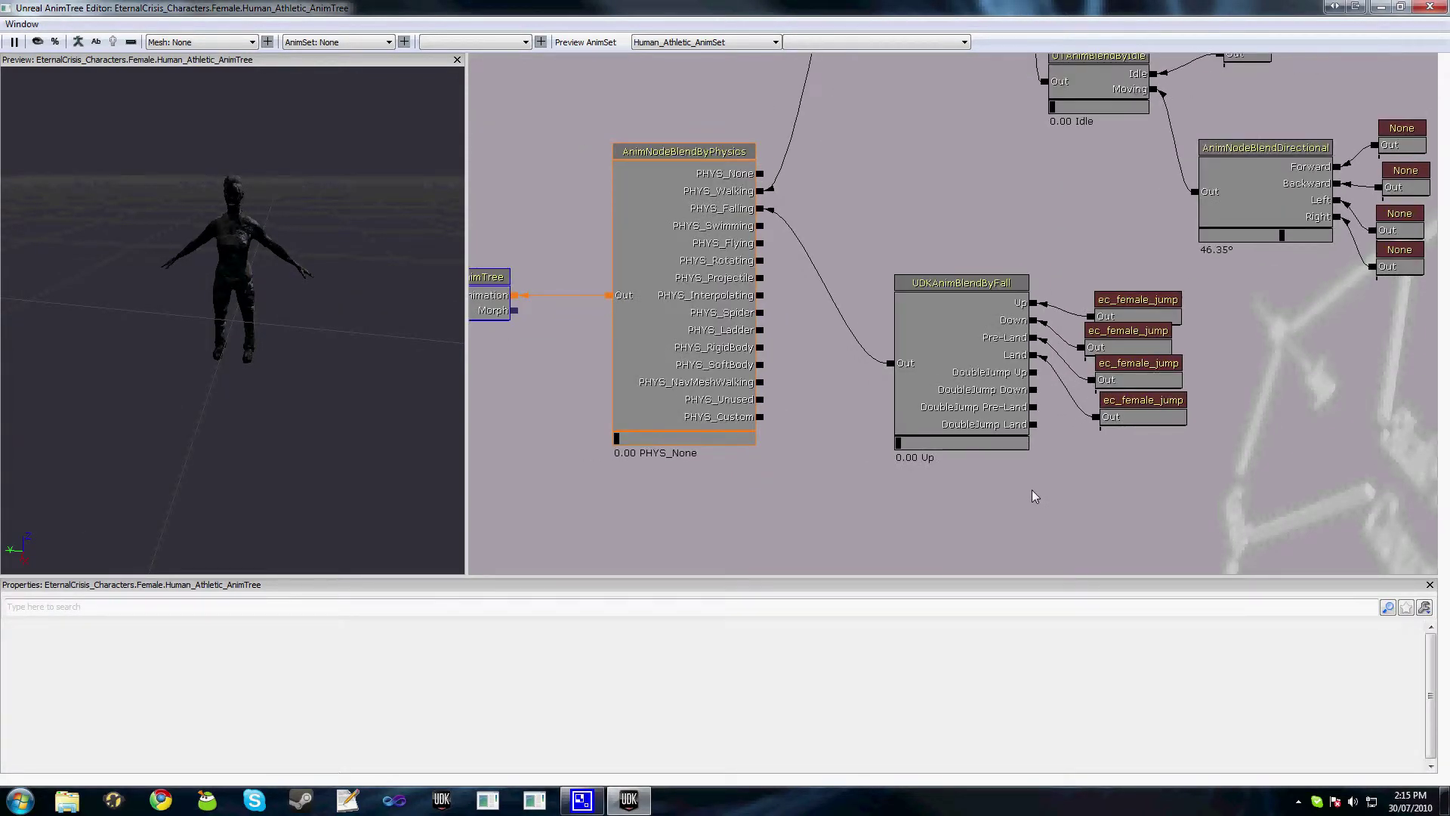
{"action": "left_click_drag", "start_coordinate": [1032, 491], "coordinate": [1079, 485]}
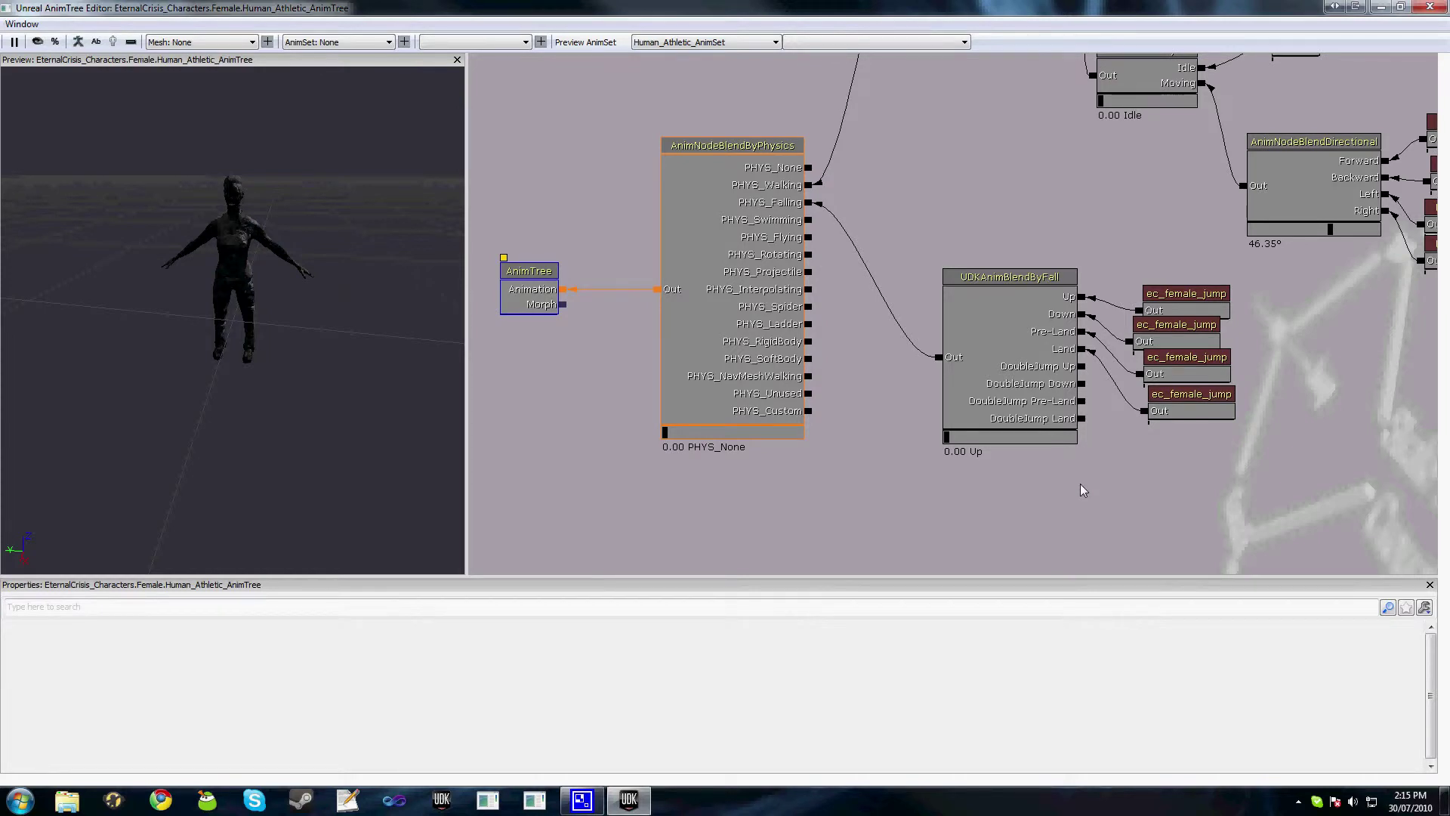
Close the AnimTree editor and save the package containing the female character's assets
{"action": "left_click_drag", "start_coordinate": [1080, 490], "coordinate": [1113, 486]}
{"action": "left_click", "coordinate": [1429, 7]}
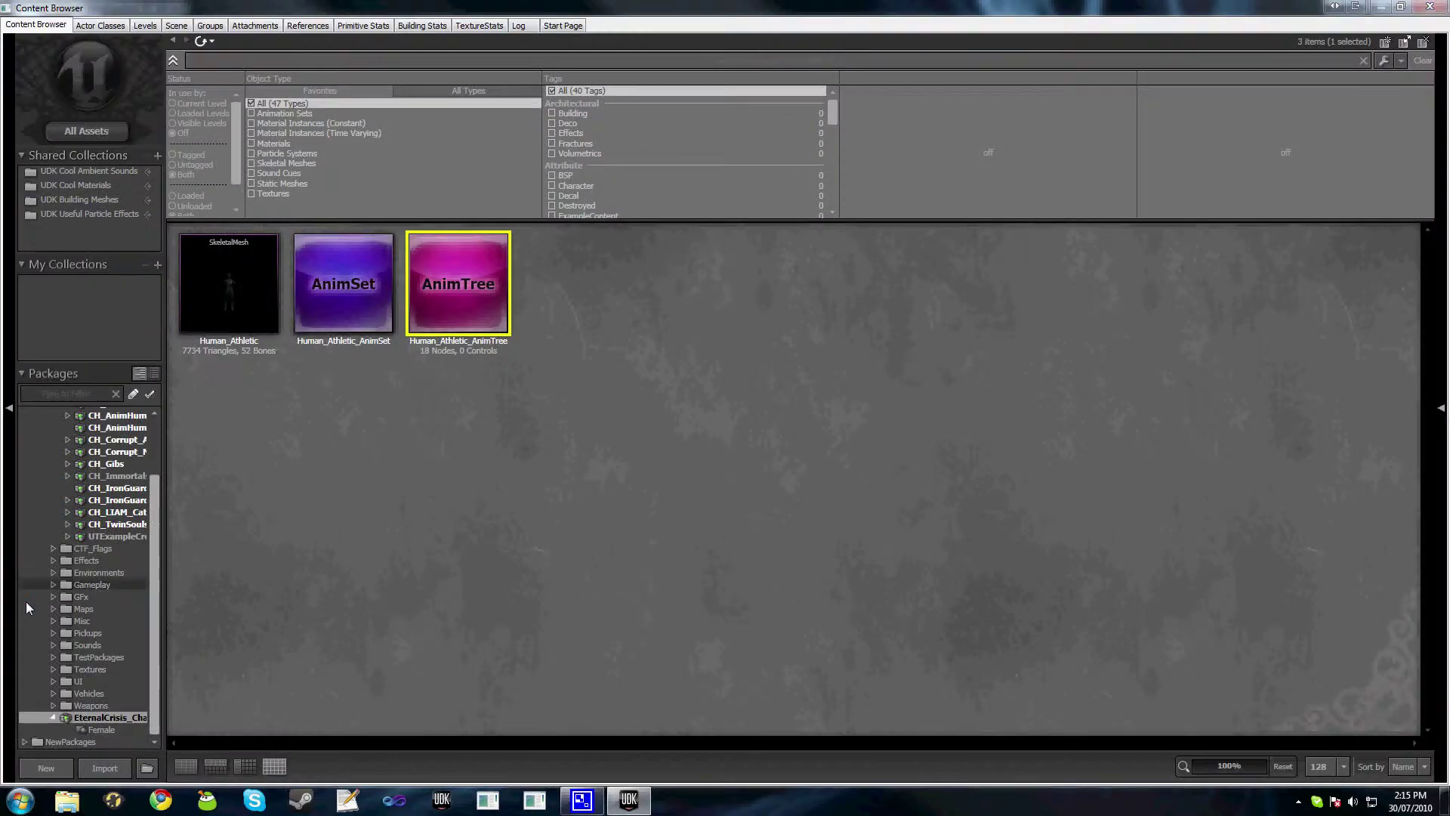
{"action": "right_click", "coordinate": [78, 709]}
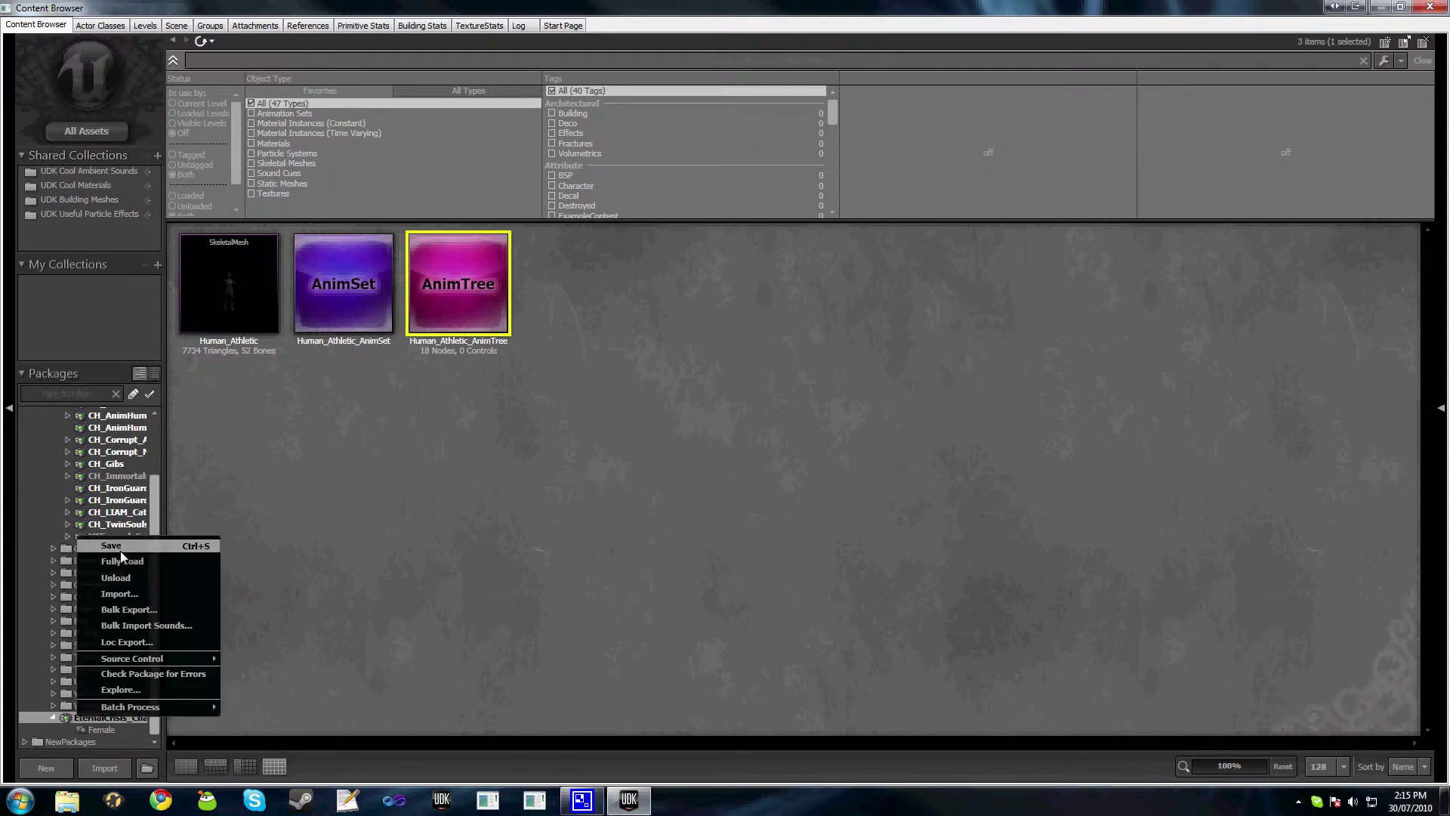
{"action": "left_click", "coordinate": [120, 551]}
Reopen Human_Athletic_AnimTree and bring its falling branch into view
{"action": "double_click", "coordinate": [424, 338]}
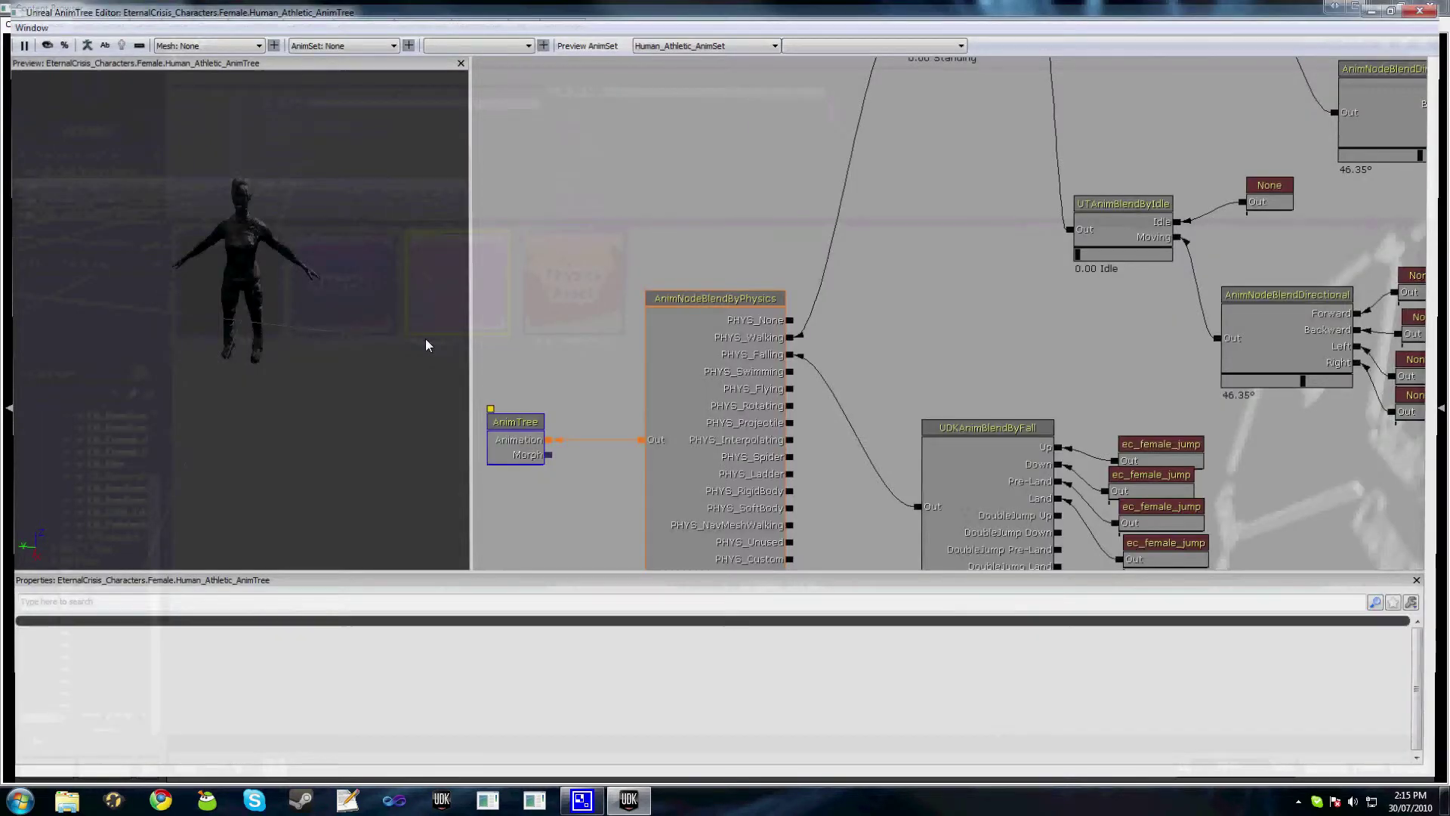
{"action": "double_click", "coordinate": [934, 10]}
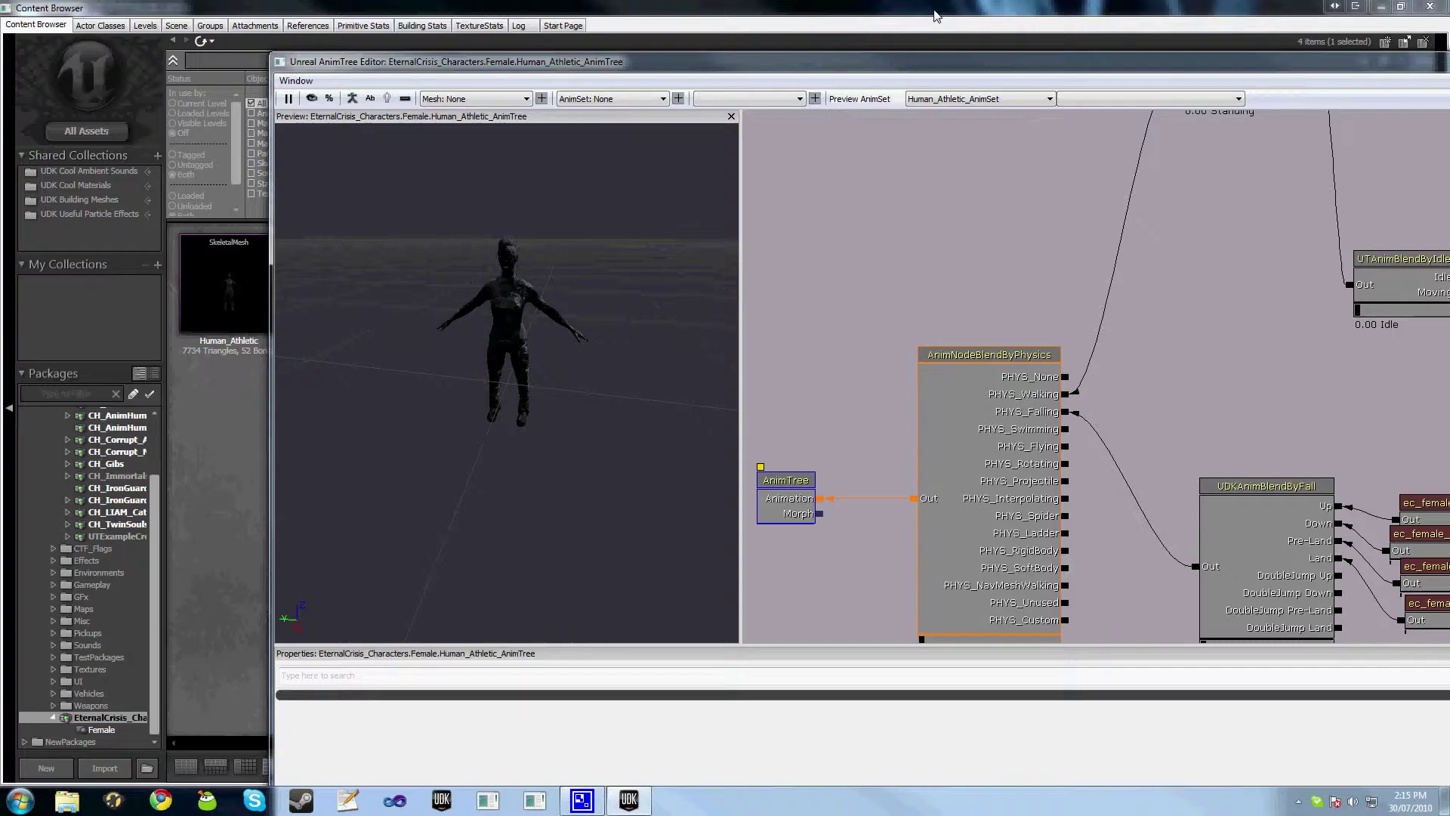
{"action": "double_click", "coordinate": [1113, 60]}
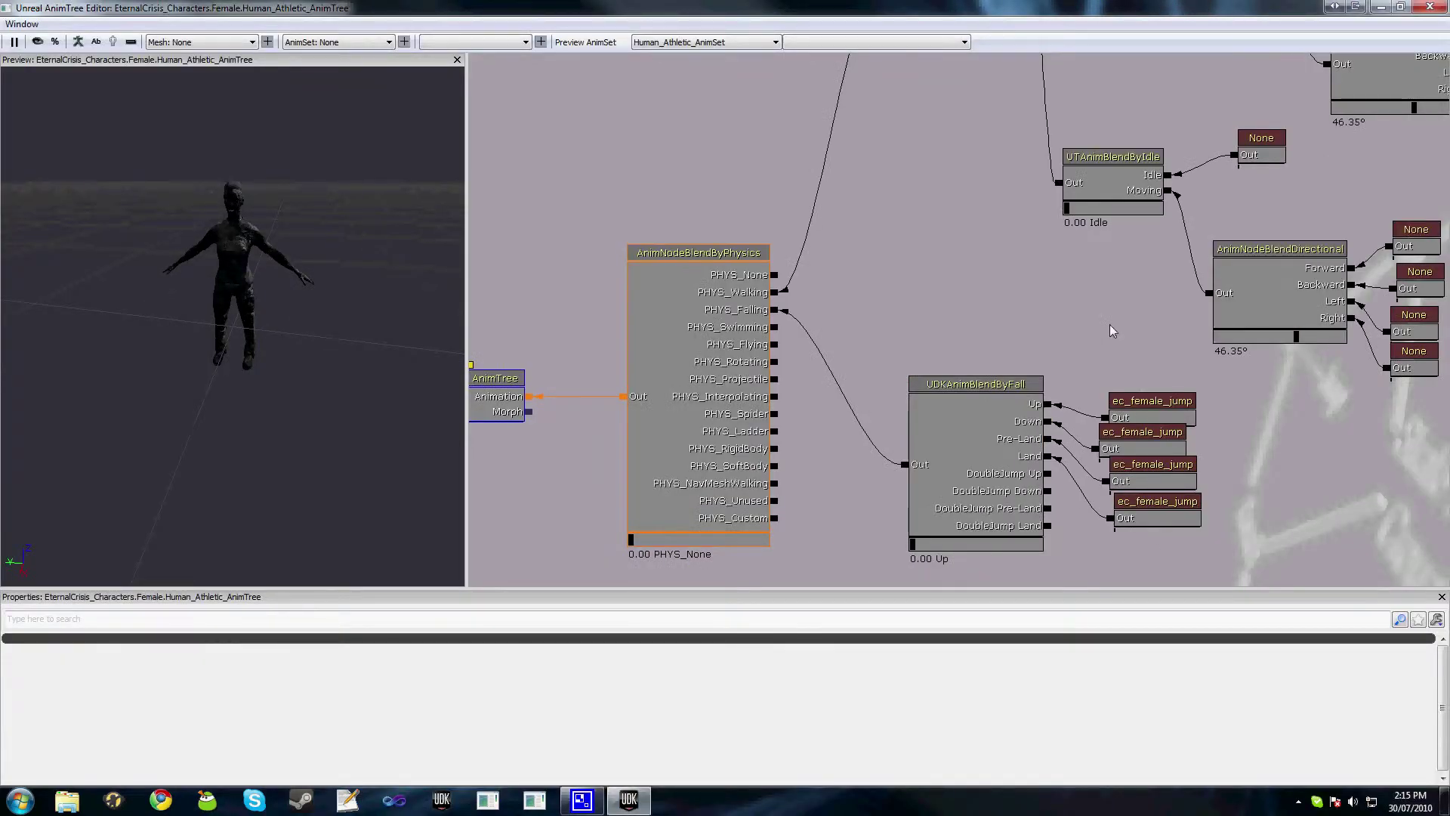
{"action": "left_click_drag", "start_coordinate": [1110, 325], "coordinate": [1114, 281]}
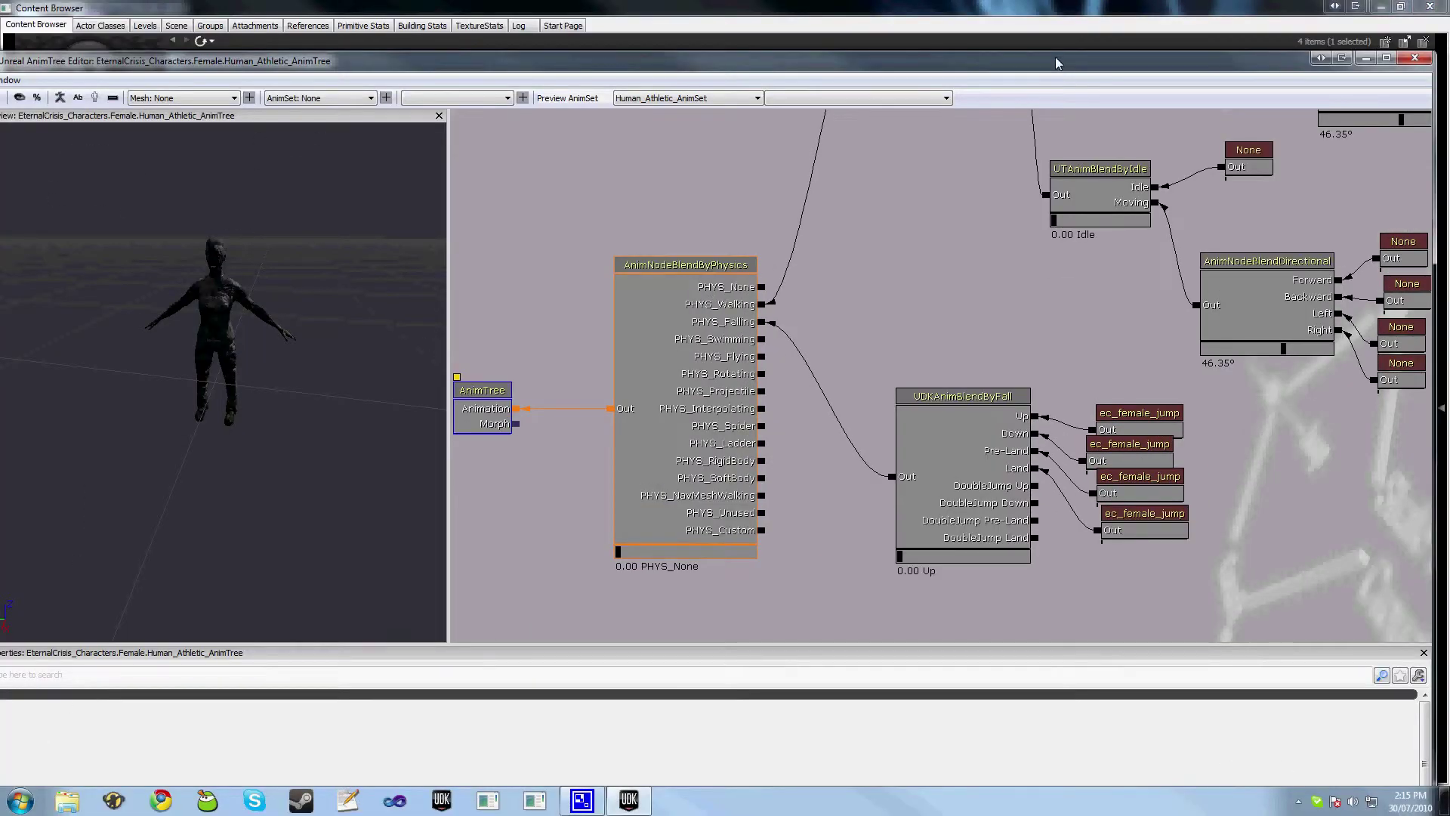
Close the Content Browser and play the level in the editor to test the character, ending the session when done
{"action": "left_click", "coordinate": [1423, 7]}
{"action": "left_click", "coordinate": [1422, 7]}
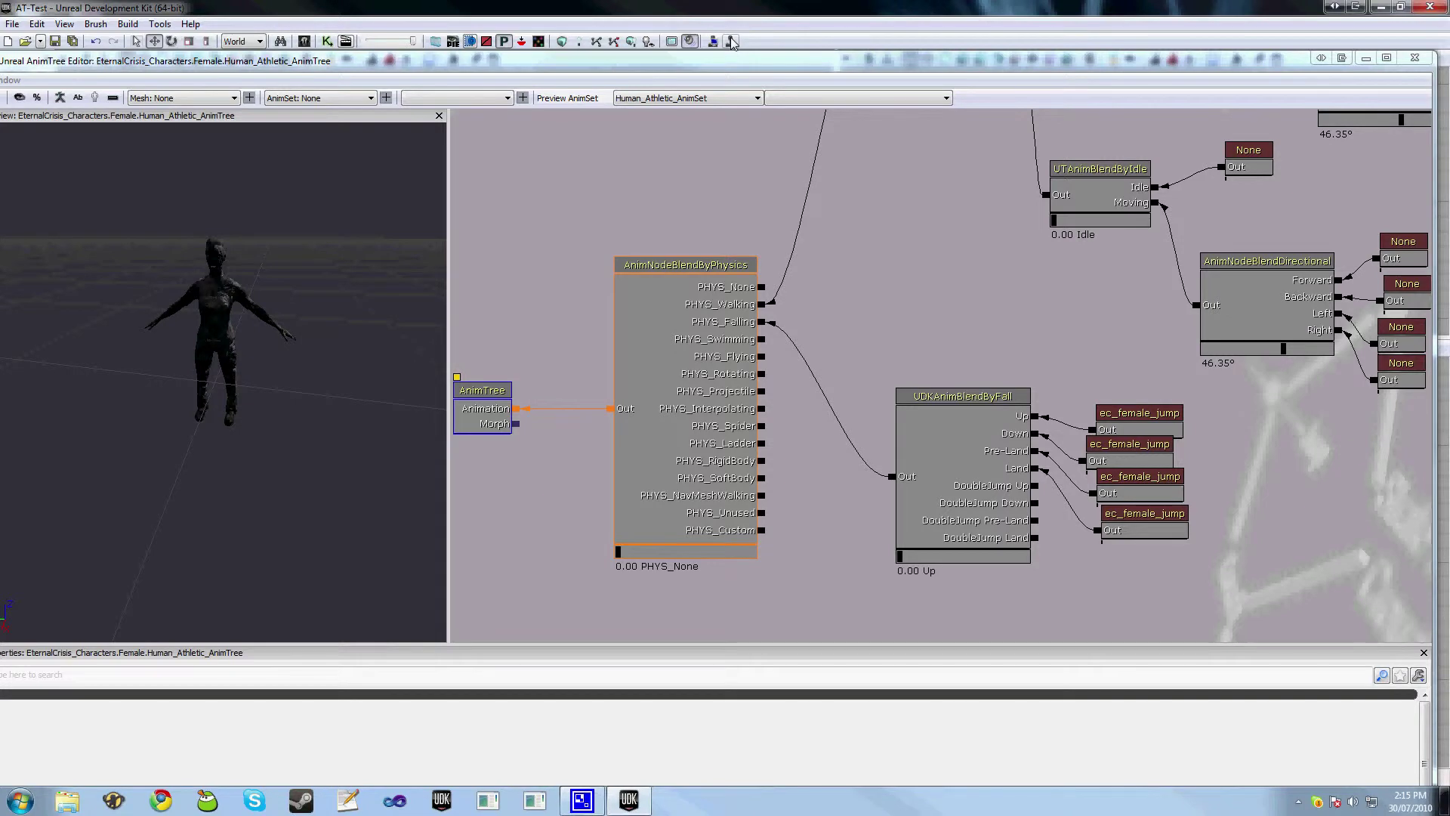
{"action": "left_click", "coordinate": [731, 42]}
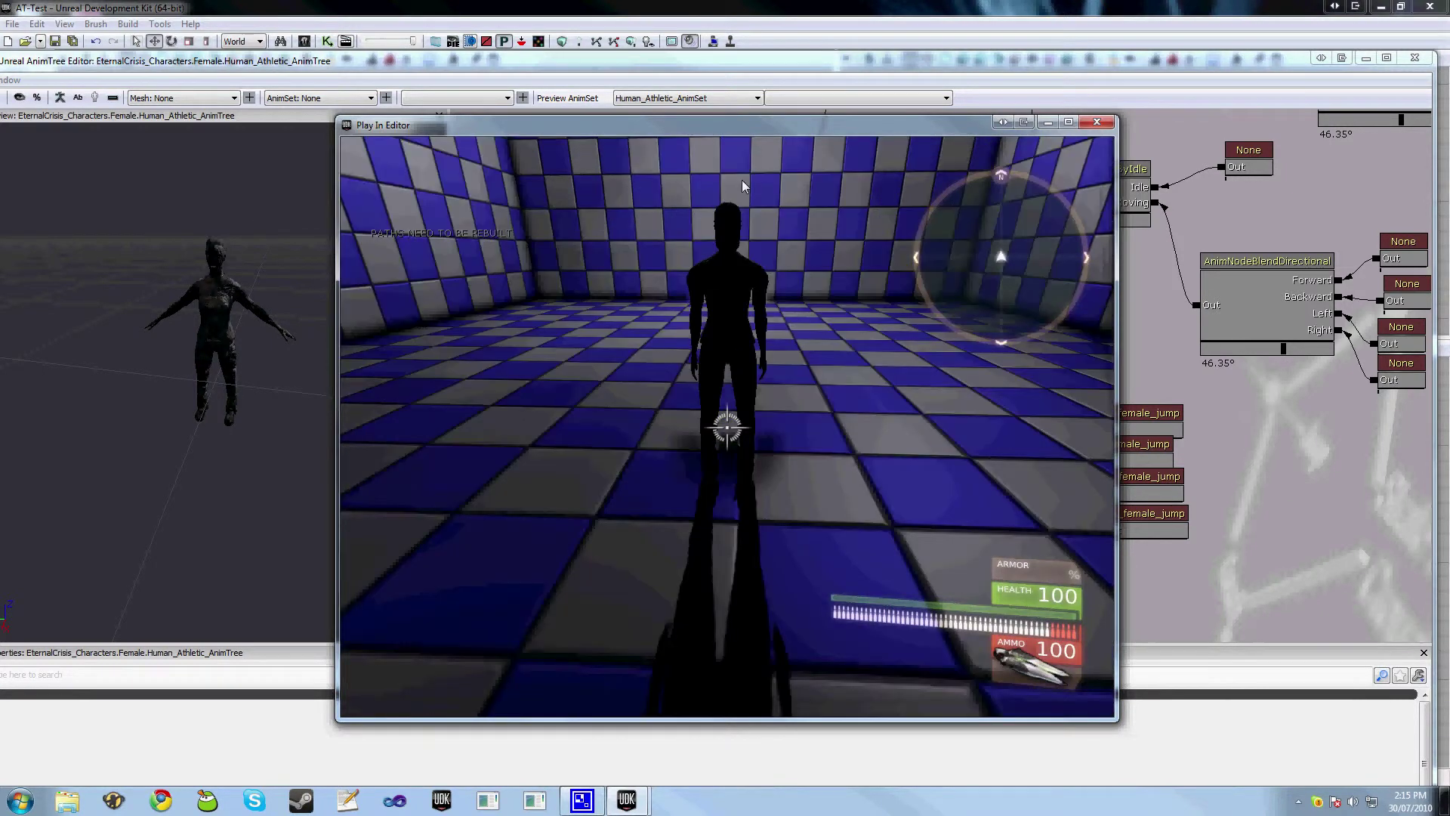
{"action": "key", "text": "Escape"}
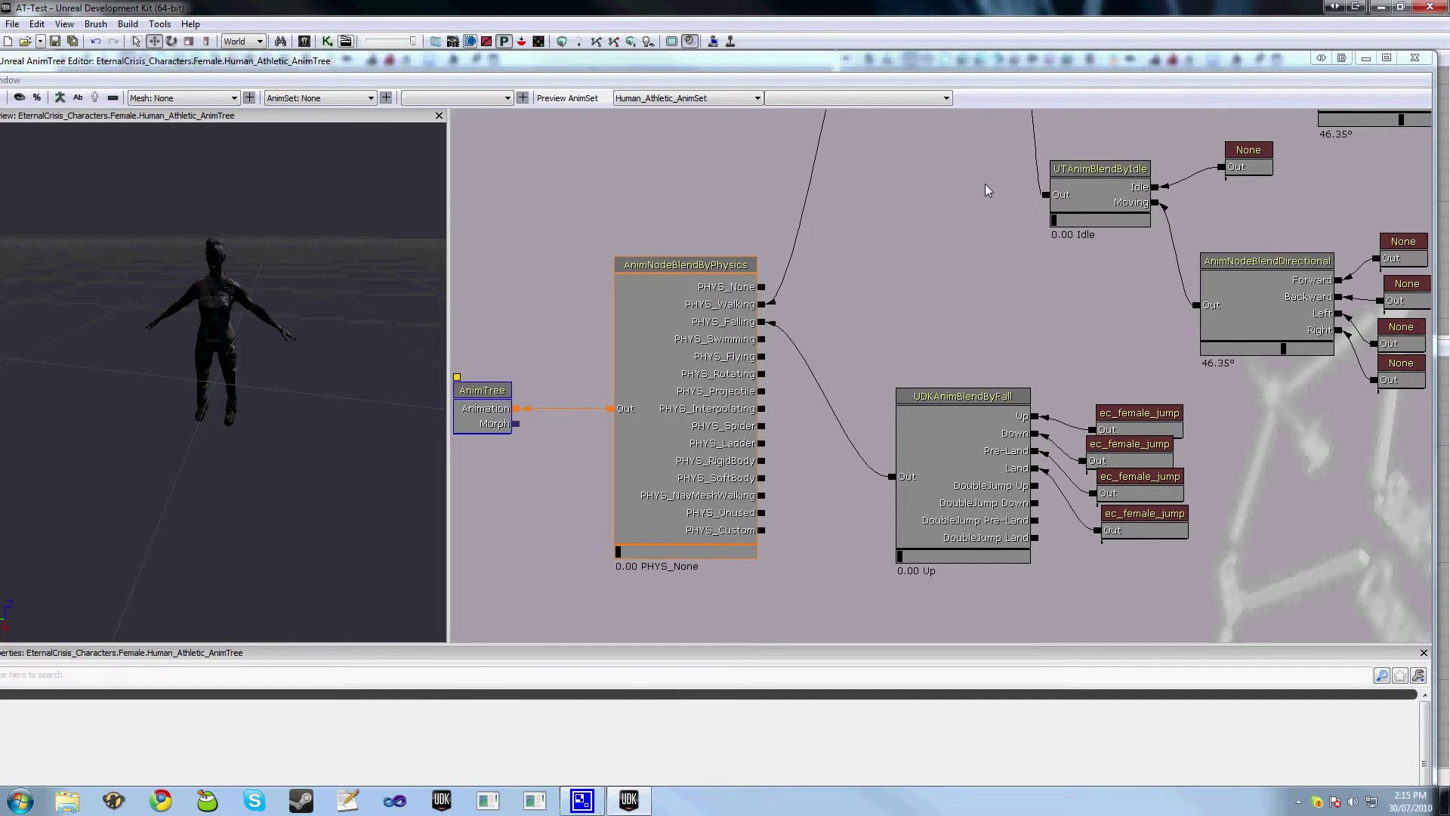
Examine the properties of the UDKAnimBlendByFall node and of the ec_female_jump nodes on its Up and Down inputs
{"action": "left_click_drag", "start_coordinate": [984, 188], "coordinate": [967, 288]}
{"action": "left_click", "coordinate": [967, 358]}
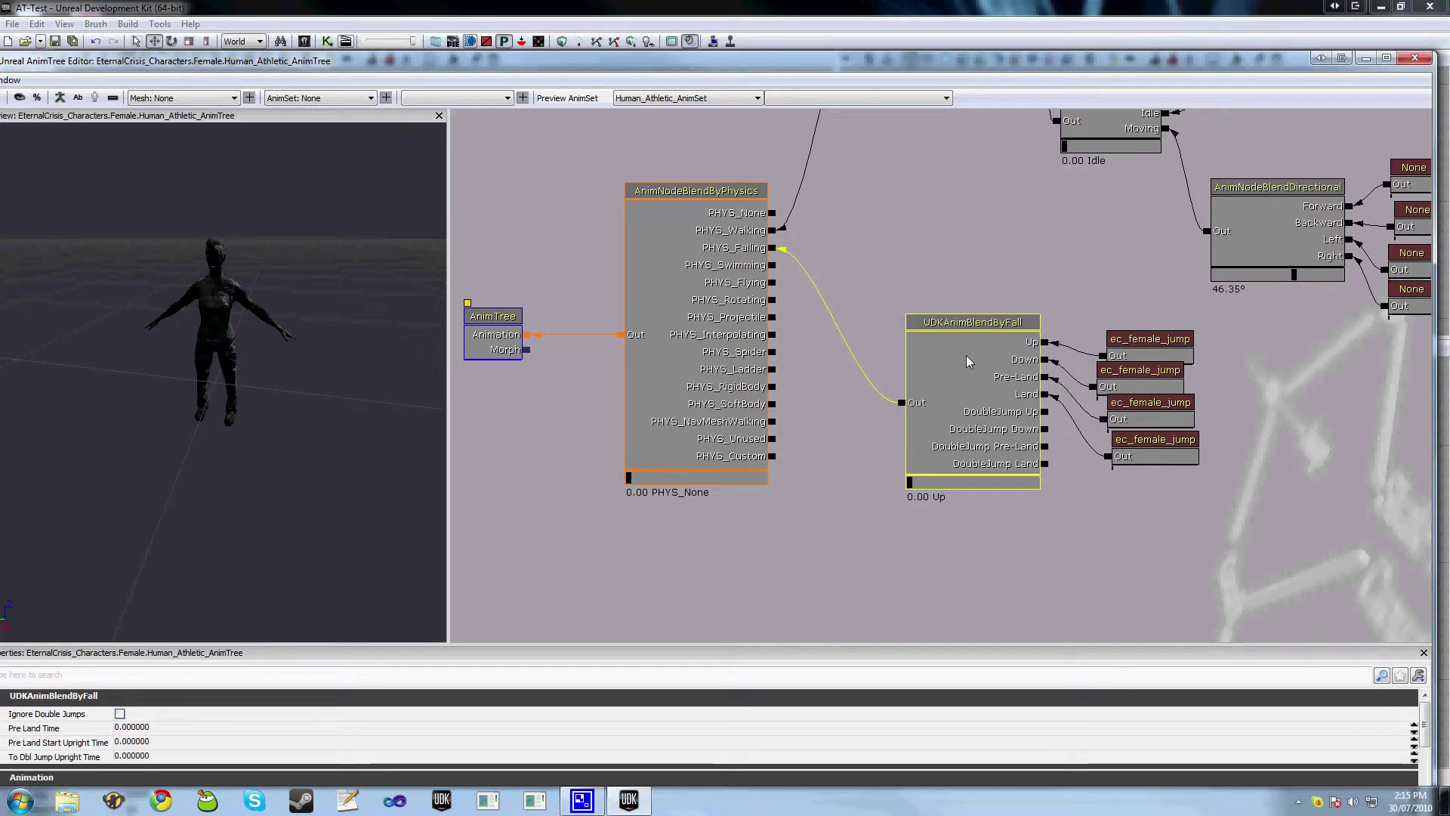
{"action": "left_click", "coordinate": [930, 276]}
{"action": "double_click", "coordinate": [765, 64]}
{"action": "left_click", "coordinate": [941, 323]}
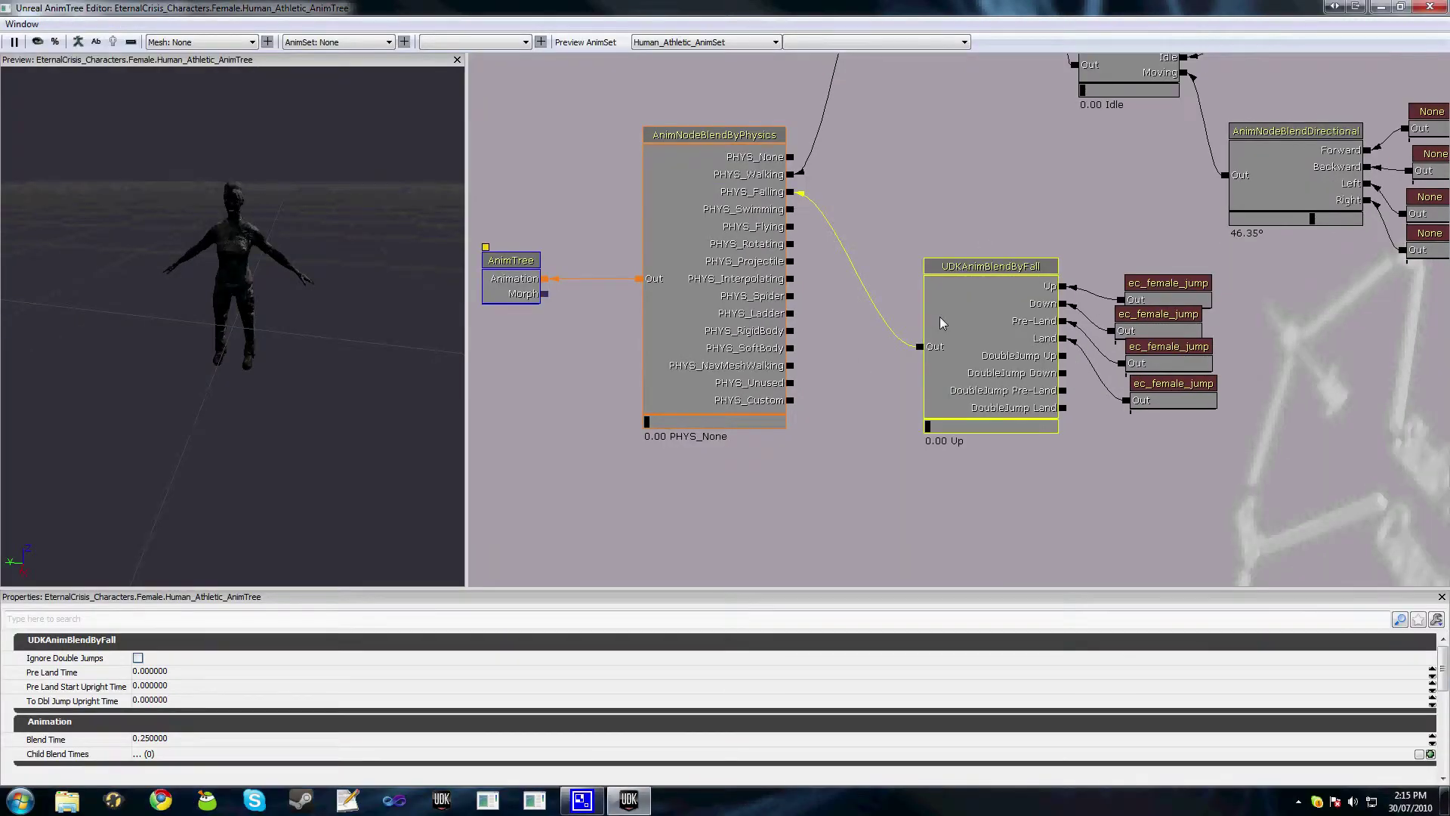
{"action": "left_click_drag", "start_coordinate": [897, 192], "coordinate": [738, 357]}
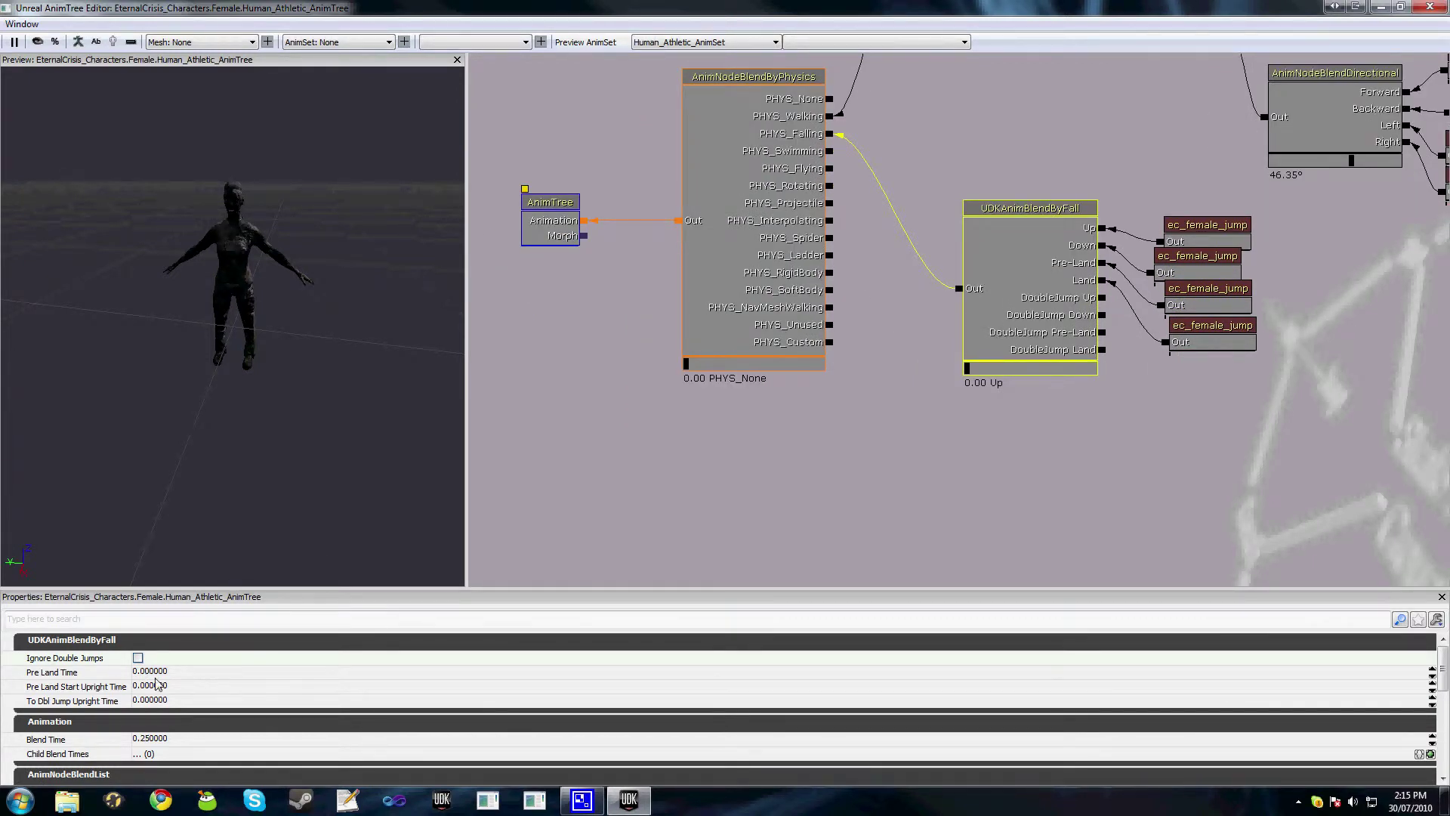
{"action": "scroll", "coordinate": [50, 760], "scroll_direction": "down", "scroll_amount": 1}
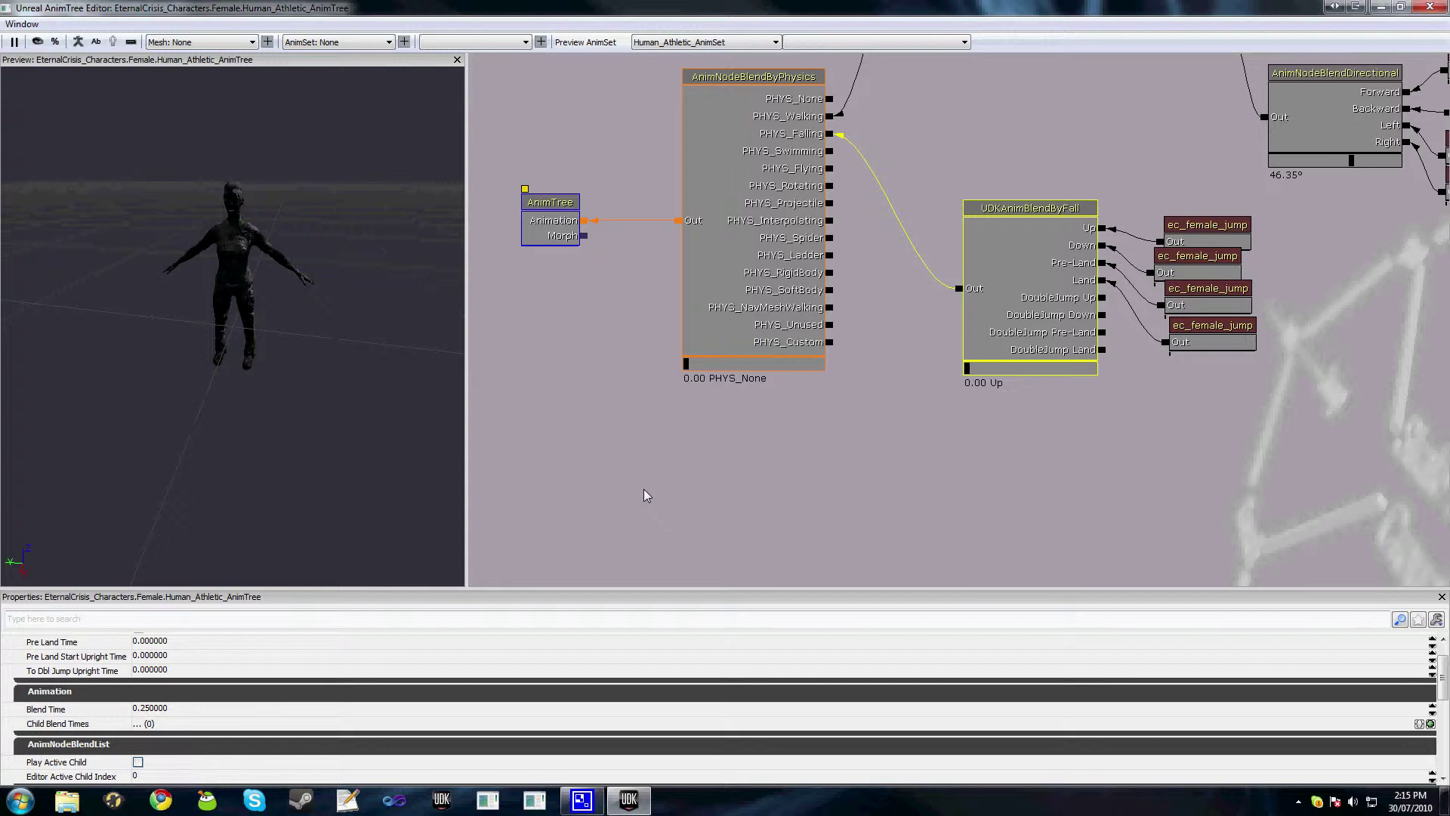
{"action": "left_click_drag", "start_coordinate": [1196, 228], "coordinate": [1198, 220]}
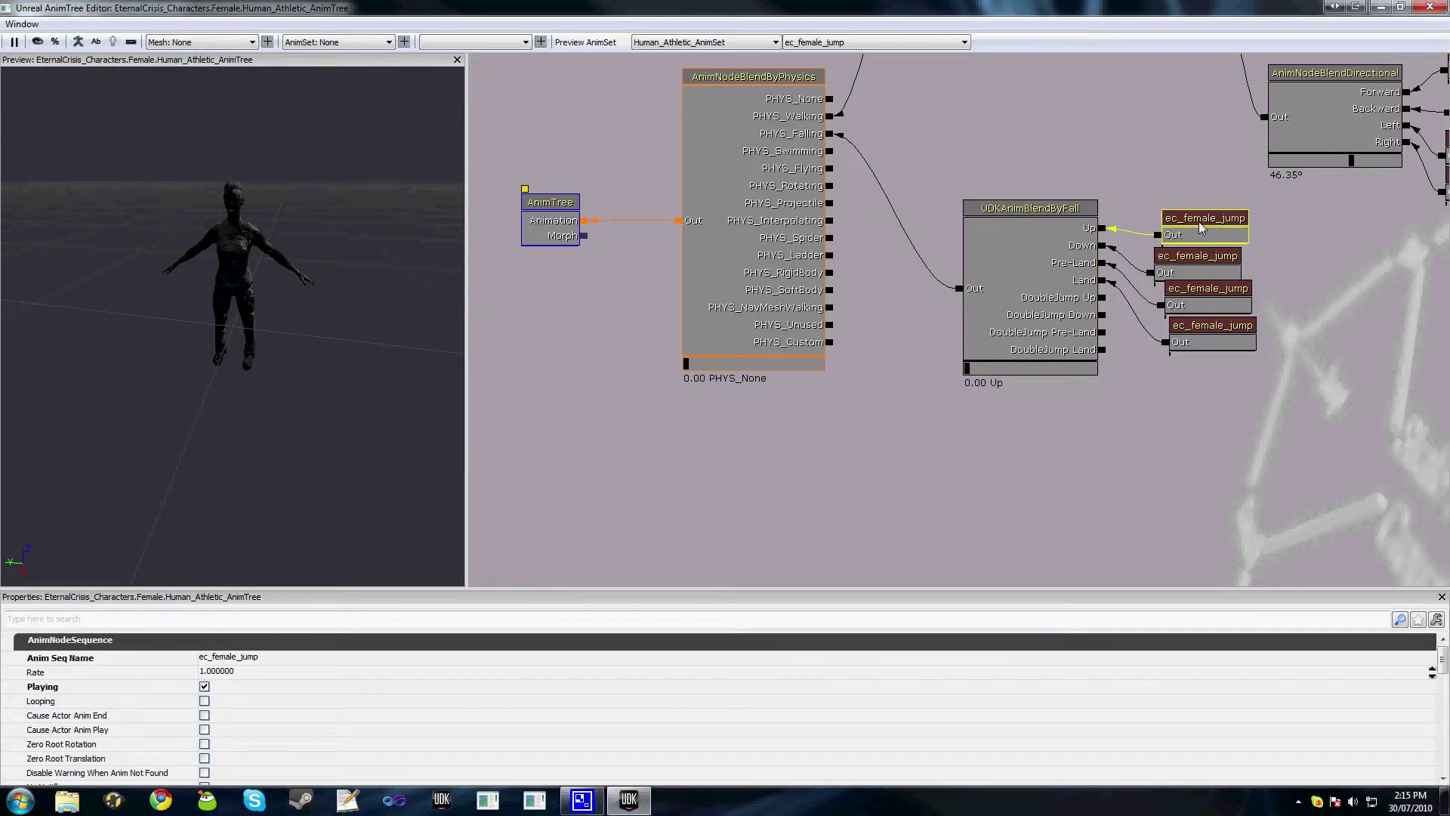
{"action": "left_click", "coordinate": [1195, 261]}
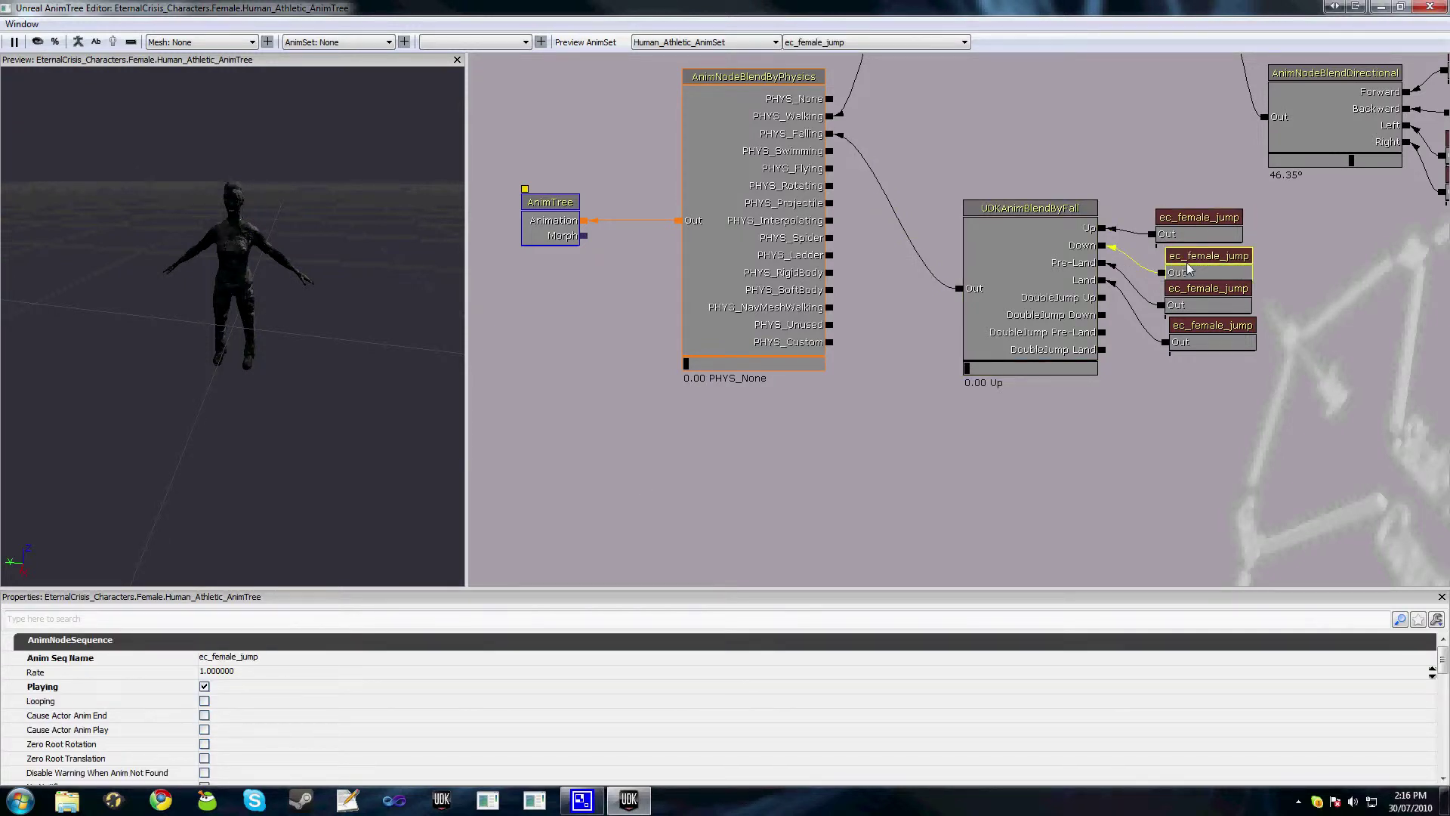
Add a first Child Blend Times entry to the UDKAnimBlendByFall node and set it to 0.25
{"action": "left_click", "coordinate": [1080, 281]}
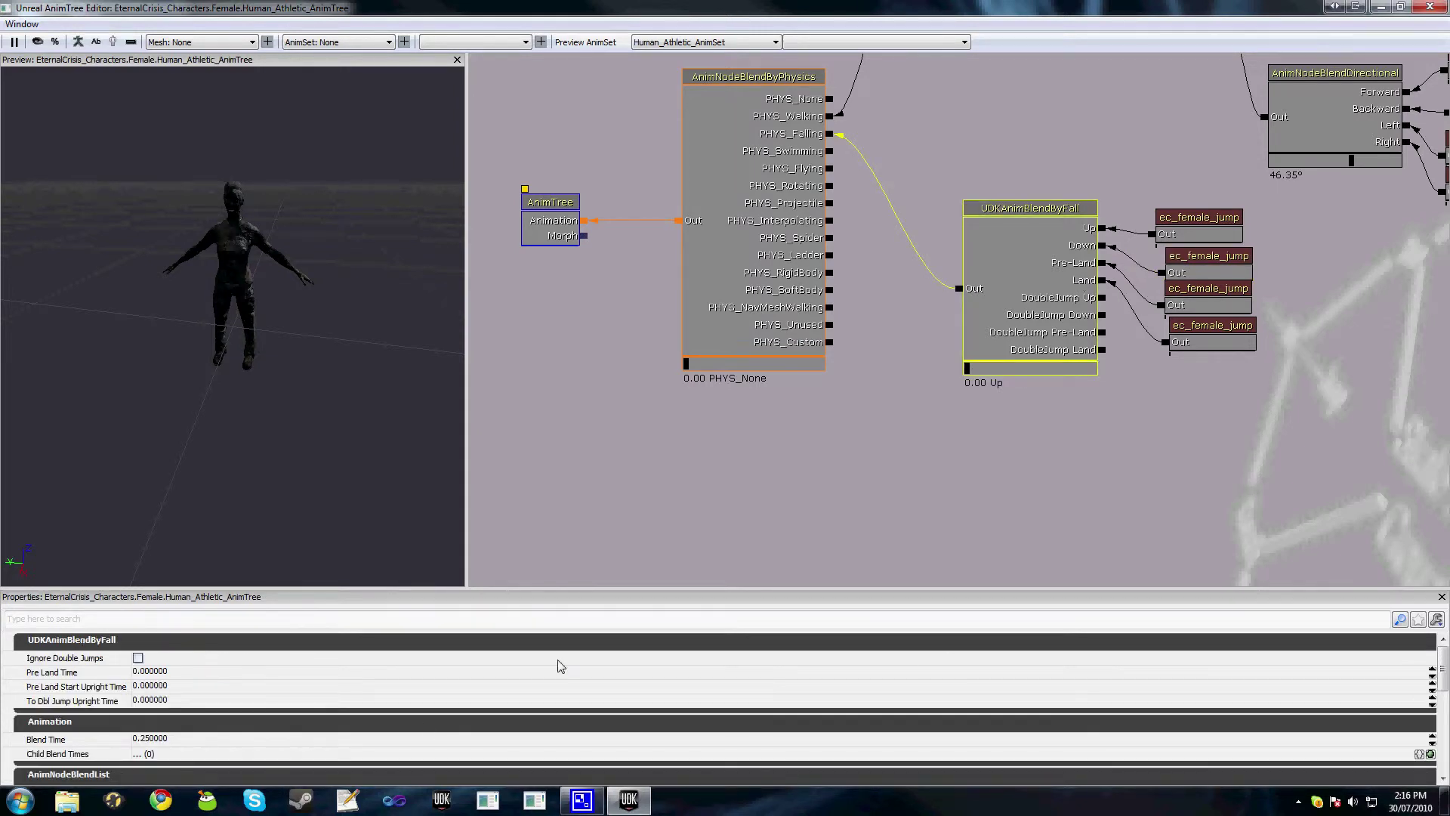
{"action": "scroll", "coordinate": [1426, 693], "scroll_direction": "down", "scroll_amount": 3}
{"action": "left_click", "coordinate": [1426, 693]}
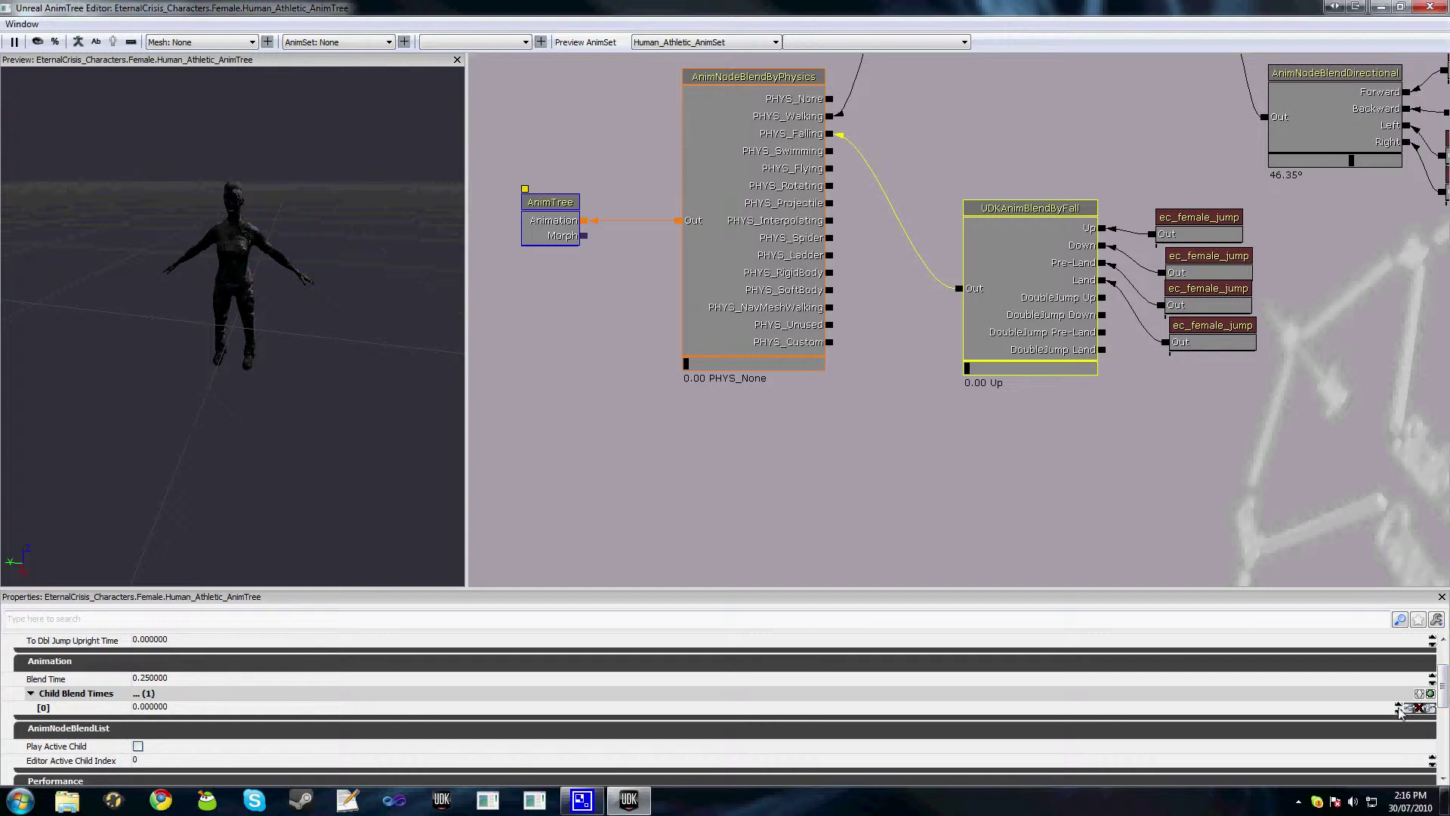
{"action": "left_click", "coordinate": [1308, 710]}
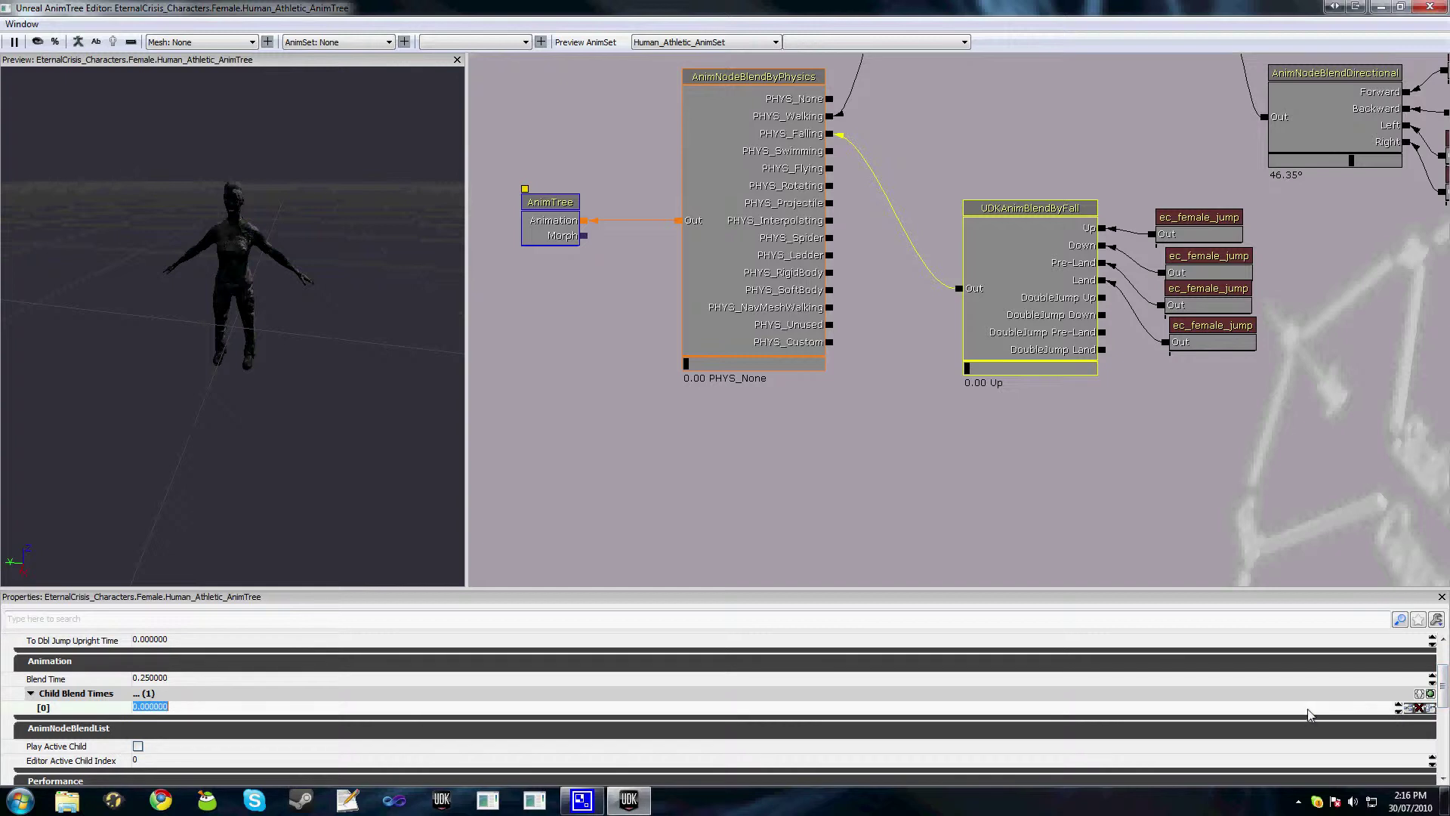
{"action": "type", "text": "0.25"}
{"action": "key", "text": "Return"}
Add a second Child Blend Times entry to the UDKAnimBlendByFall node and set it to 0.15
{"action": "left_click", "coordinate": [1430, 694]}
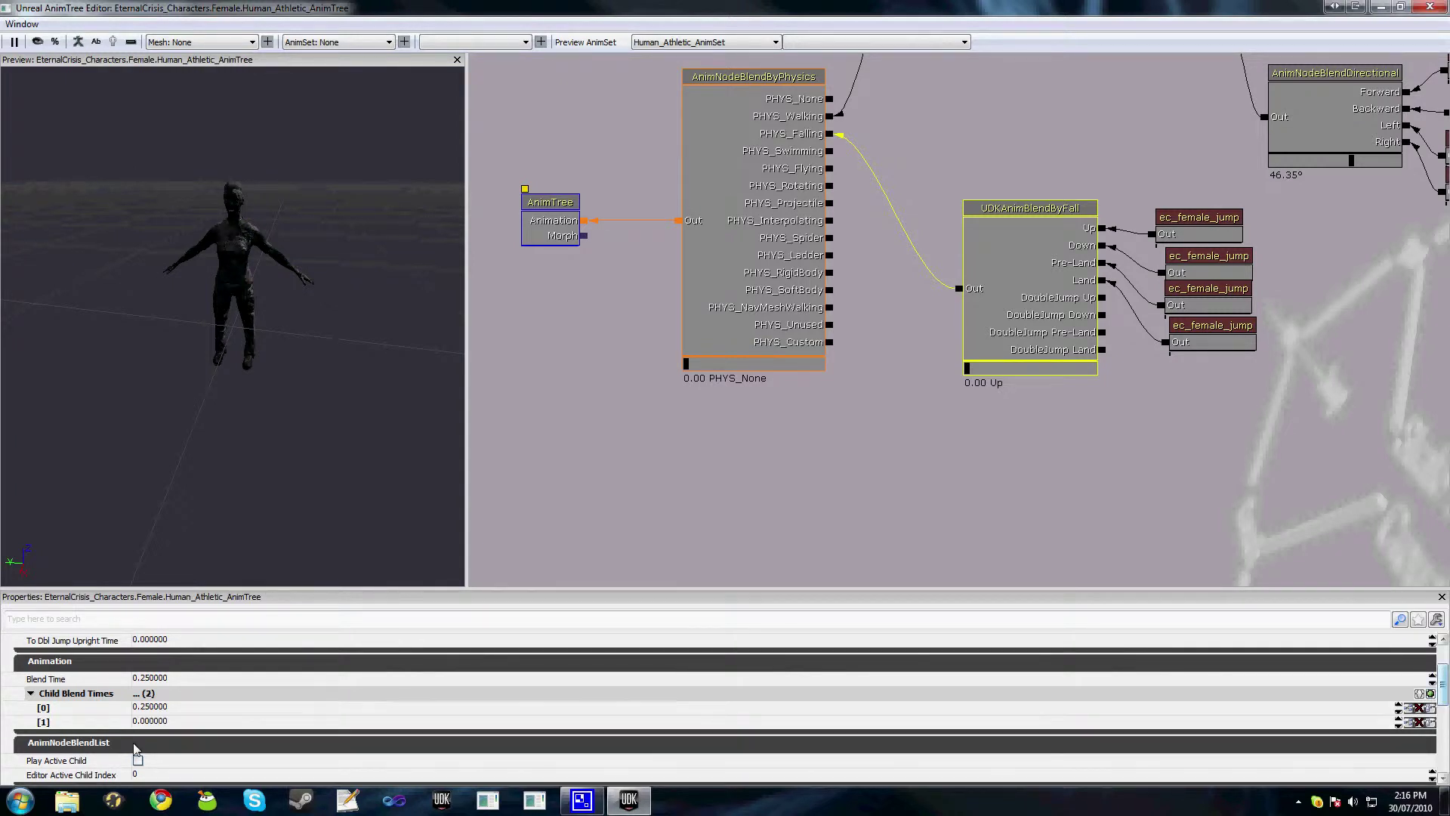
{"action": "left_click", "coordinate": [141, 726]}
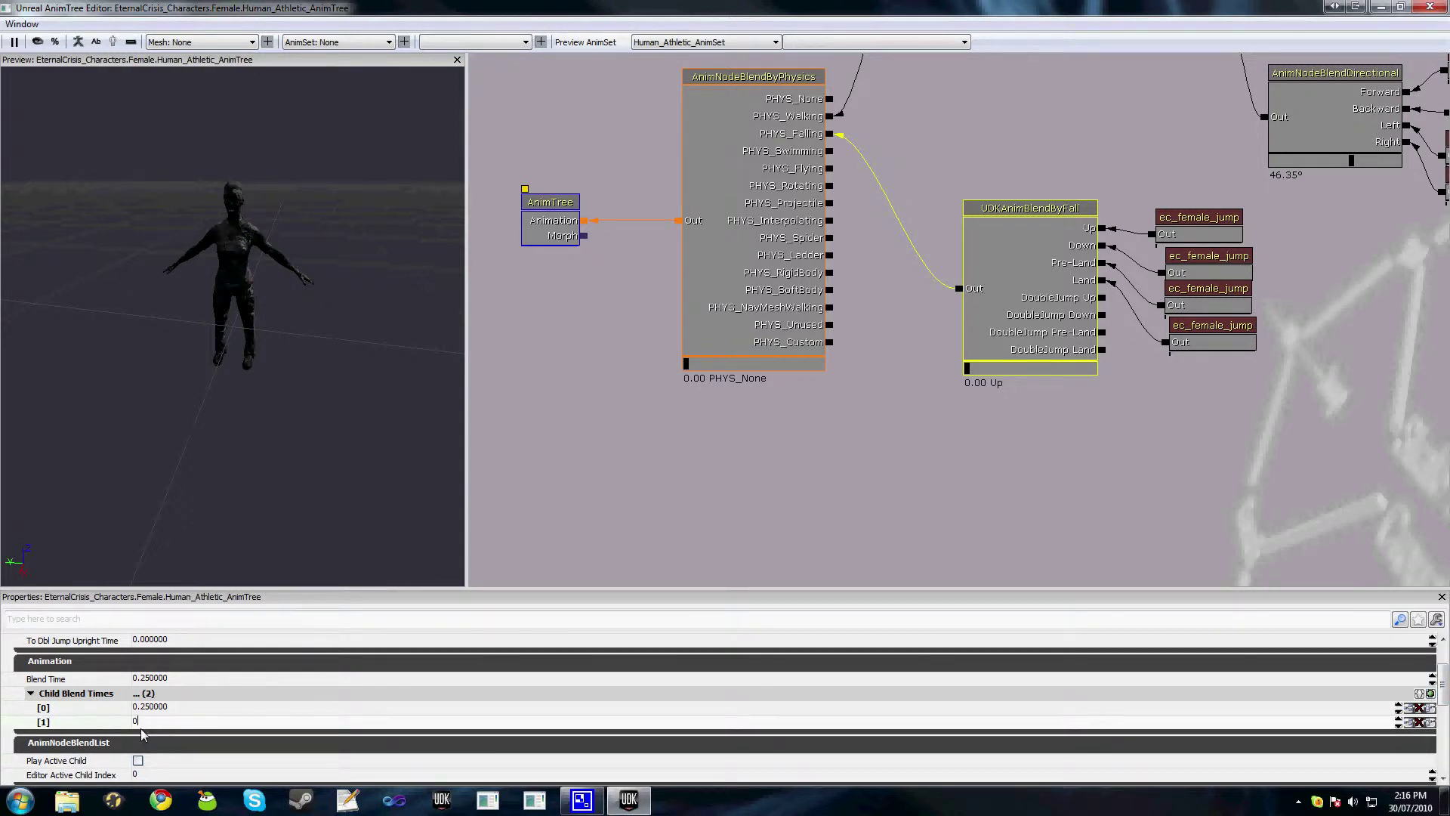
{"action": "type", "text": ".15"}
{"action": "key", "text": "Return"}
Enable Play Active Child in the UDKAnimBlendByFall node's AnimNodeBlendList properties
{"action": "scroll", "coordinate": [225, 736], "scroll_direction": "down", "scroll_amount": 1}
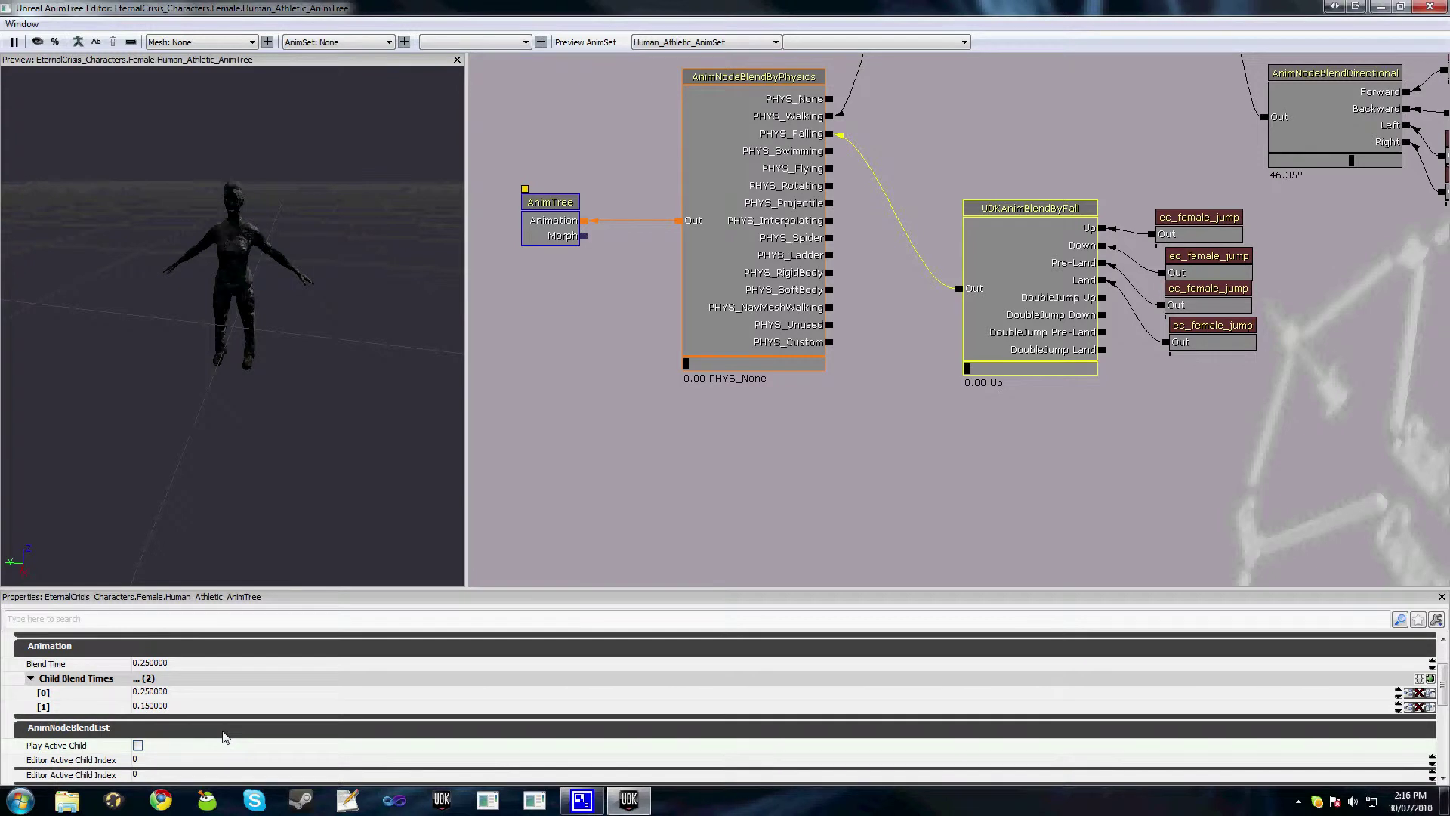
{"action": "scroll", "coordinate": [225, 737], "scroll_direction": "down", "scroll_amount": 4}
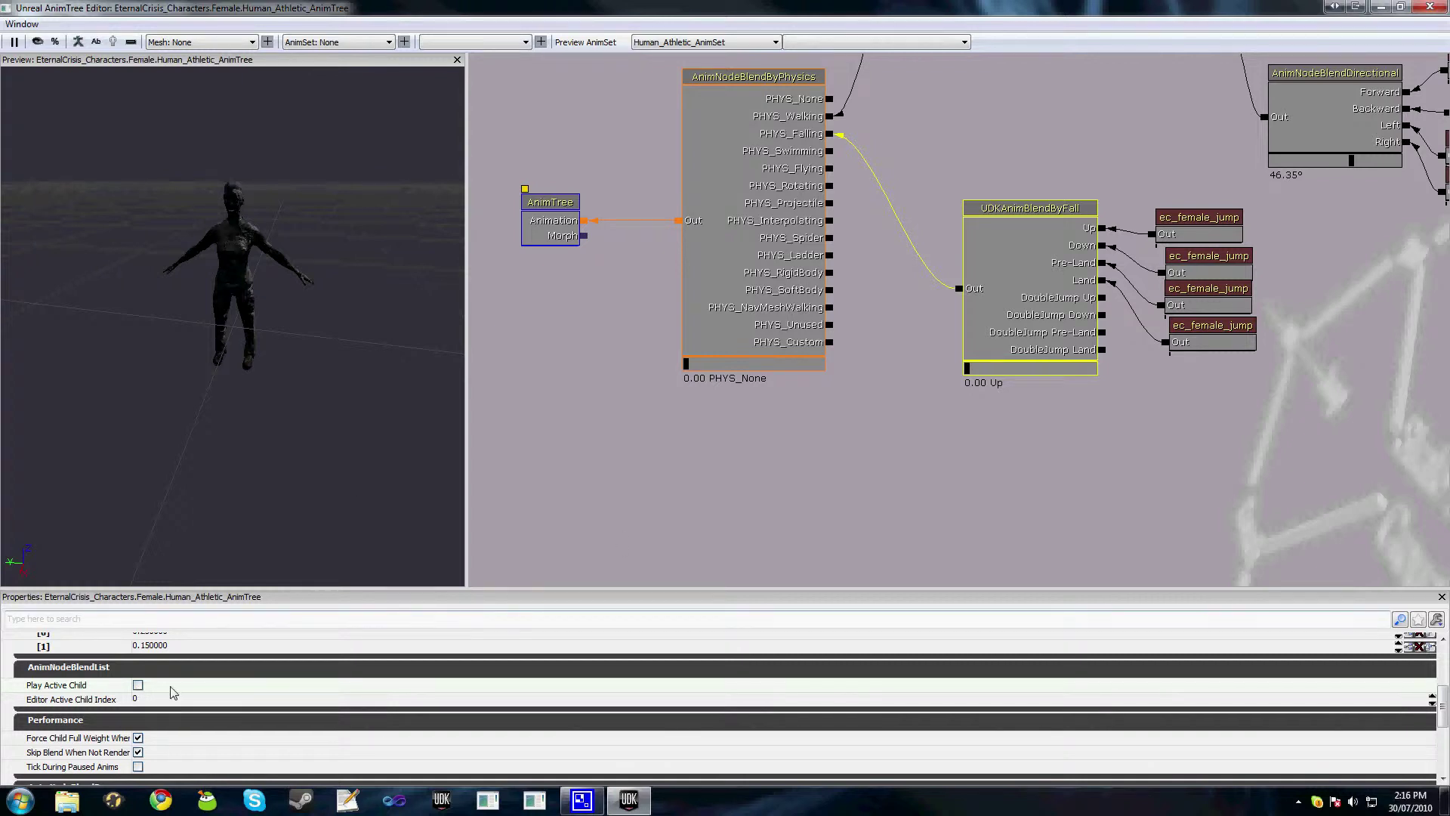
{"action": "scroll", "coordinate": [172, 690], "scroll_direction": "down", "scroll_amount": 2}
{"action": "scroll", "coordinate": [173, 687], "scroll_direction": "down", "scroll_amount": 1}
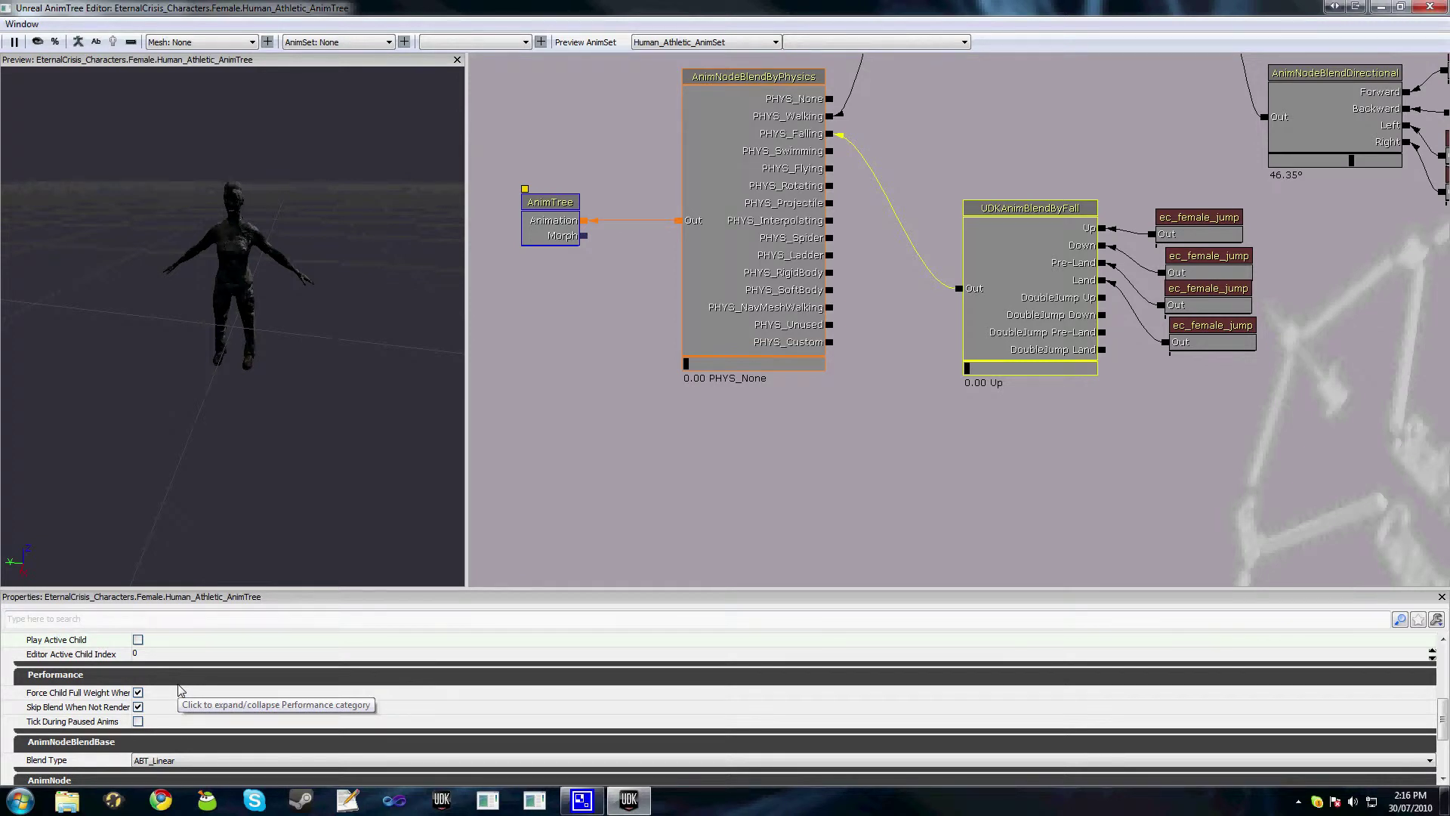
{"action": "scroll", "coordinate": [181, 690], "scroll_direction": "up", "scroll_amount": 3}
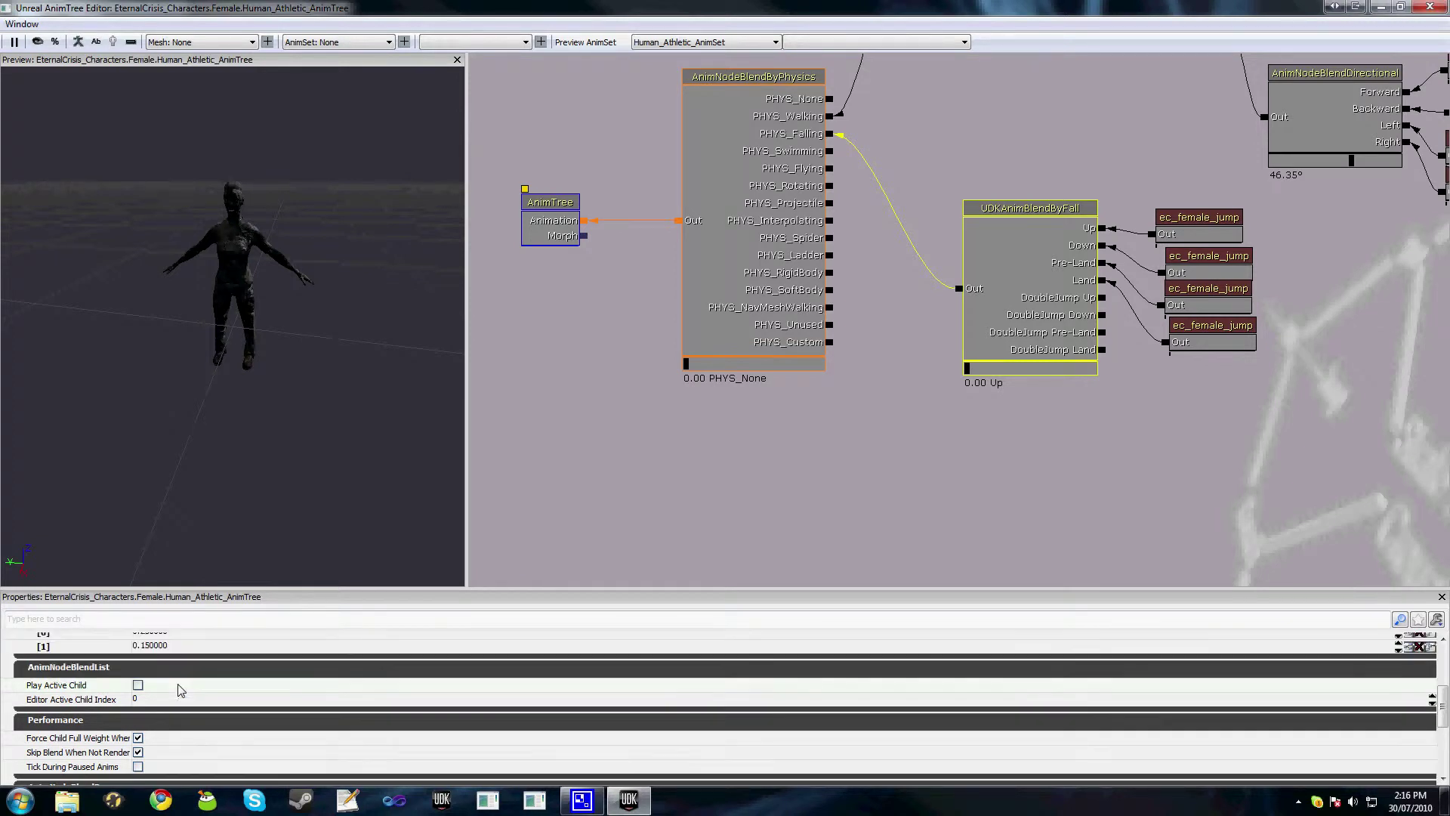
{"action": "left_click", "coordinate": [139, 686]}
{"action": "left_click_drag", "start_coordinate": [1011, 168], "coordinate": [996, 185]}
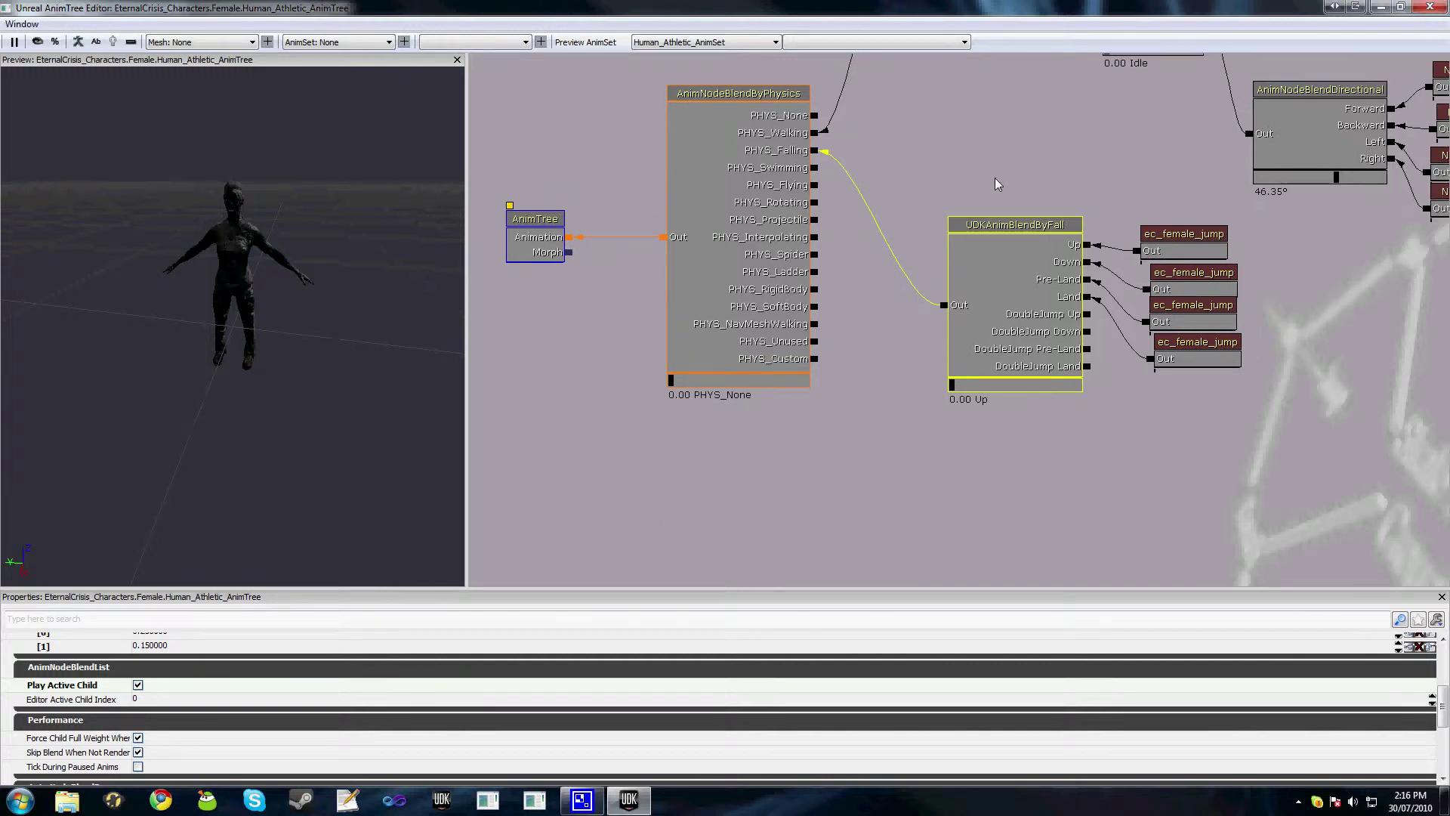
Close the AnimTree editor, play the level in the editor, make the character jump twice, and end the play session
{"action": "left_click", "coordinate": [1430, 6]}
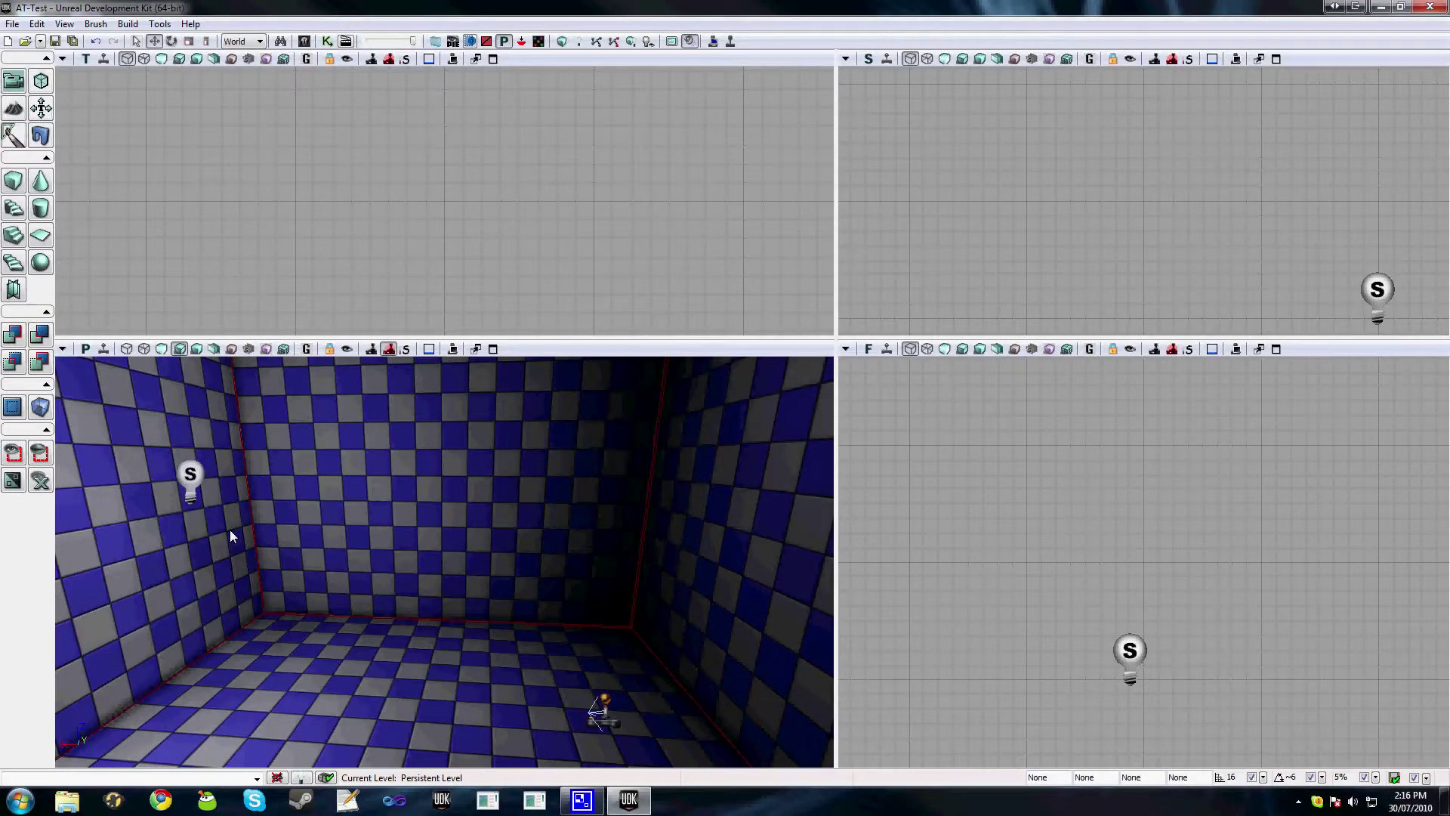
{"action": "left_click", "coordinate": [712, 42]}
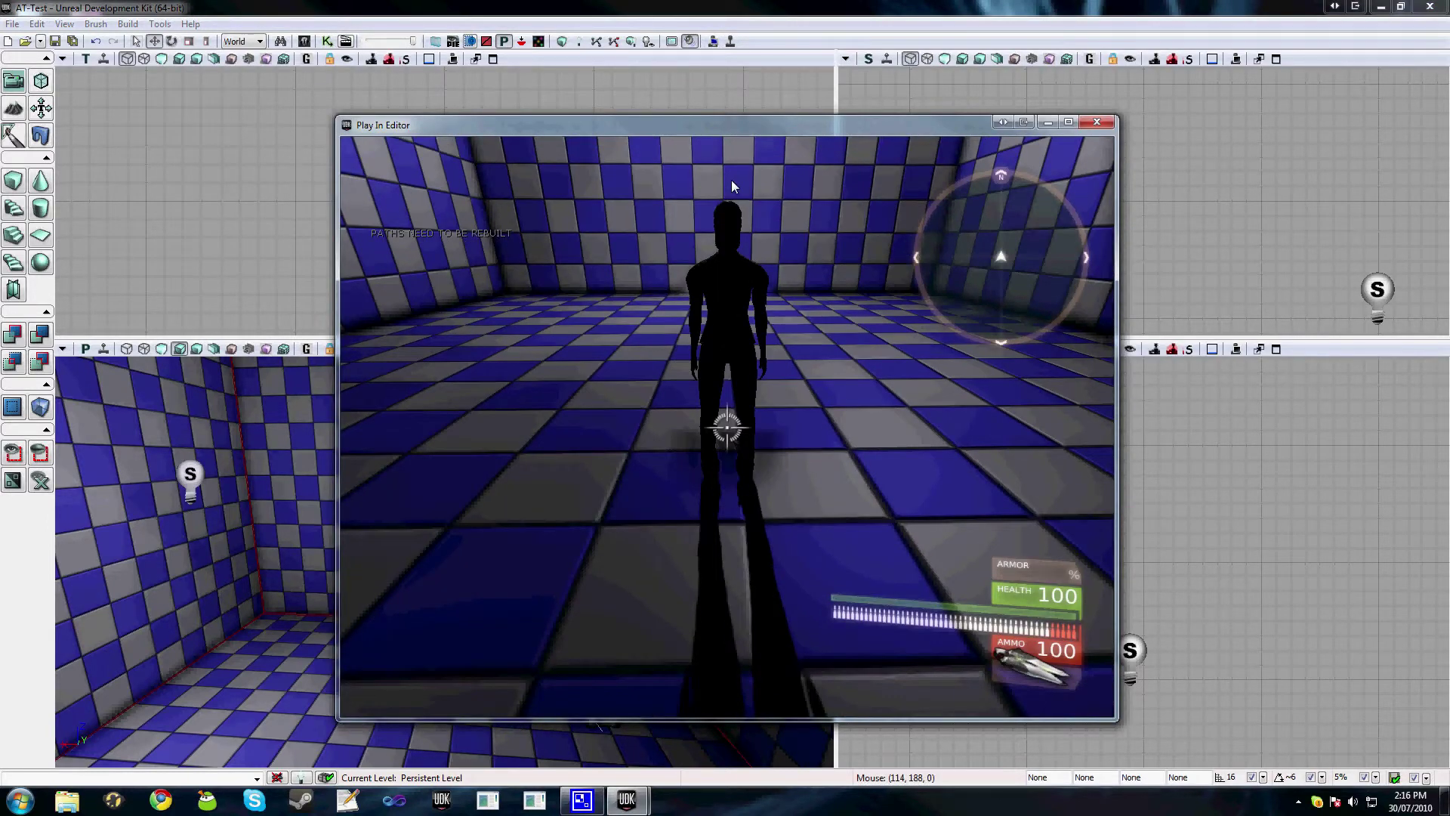
{"action": "key", "text": "space"}
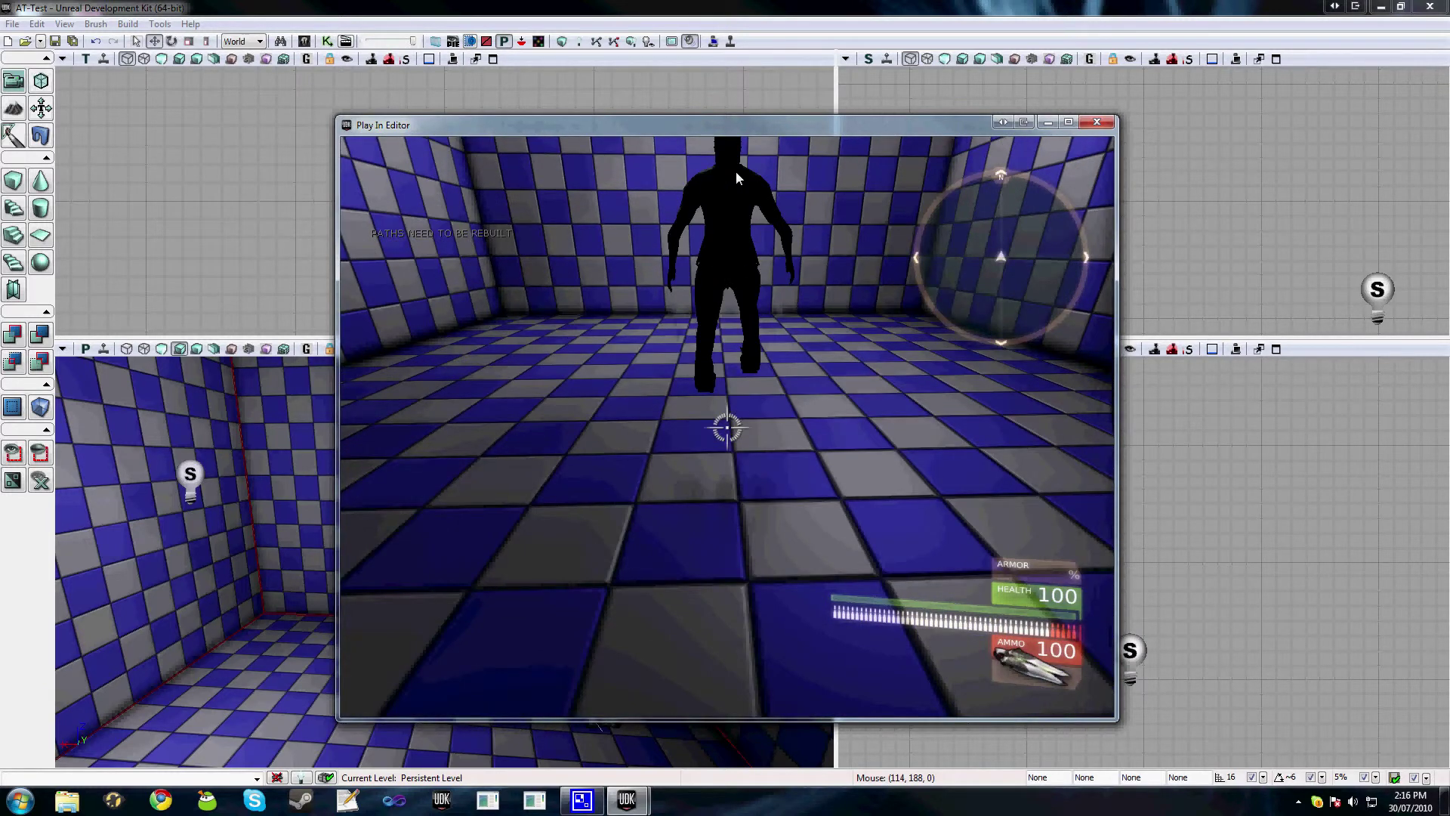
{"action": "key", "text": "space"}
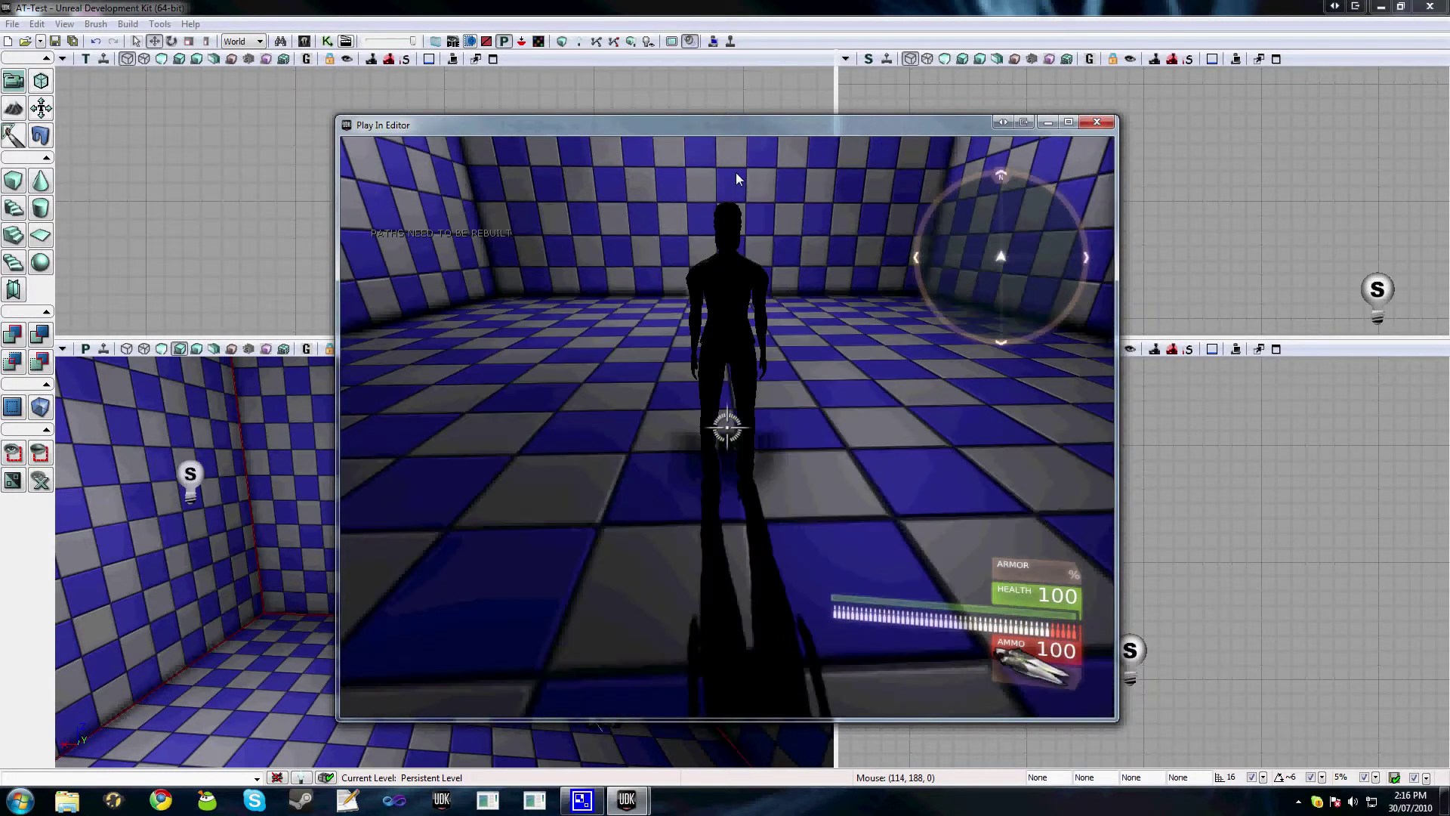
{"action": "key", "text": "Escape"}
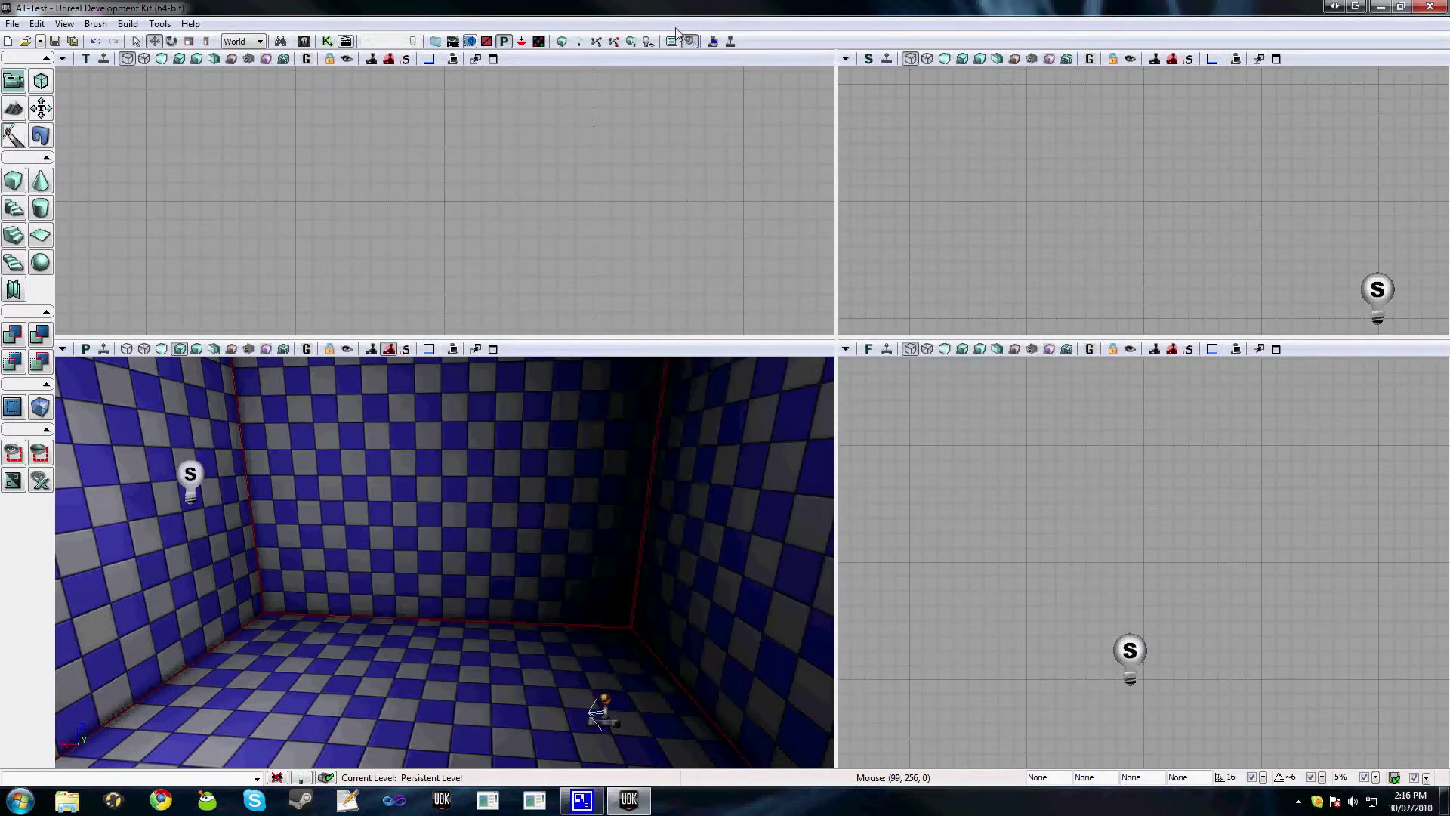
Reopen Human_Athletic_AnimTree from the Content Browser
{"action": "left_click", "coordinate": [305, 43]}
{"action": "double_click", "coordinate": [461, 262]}
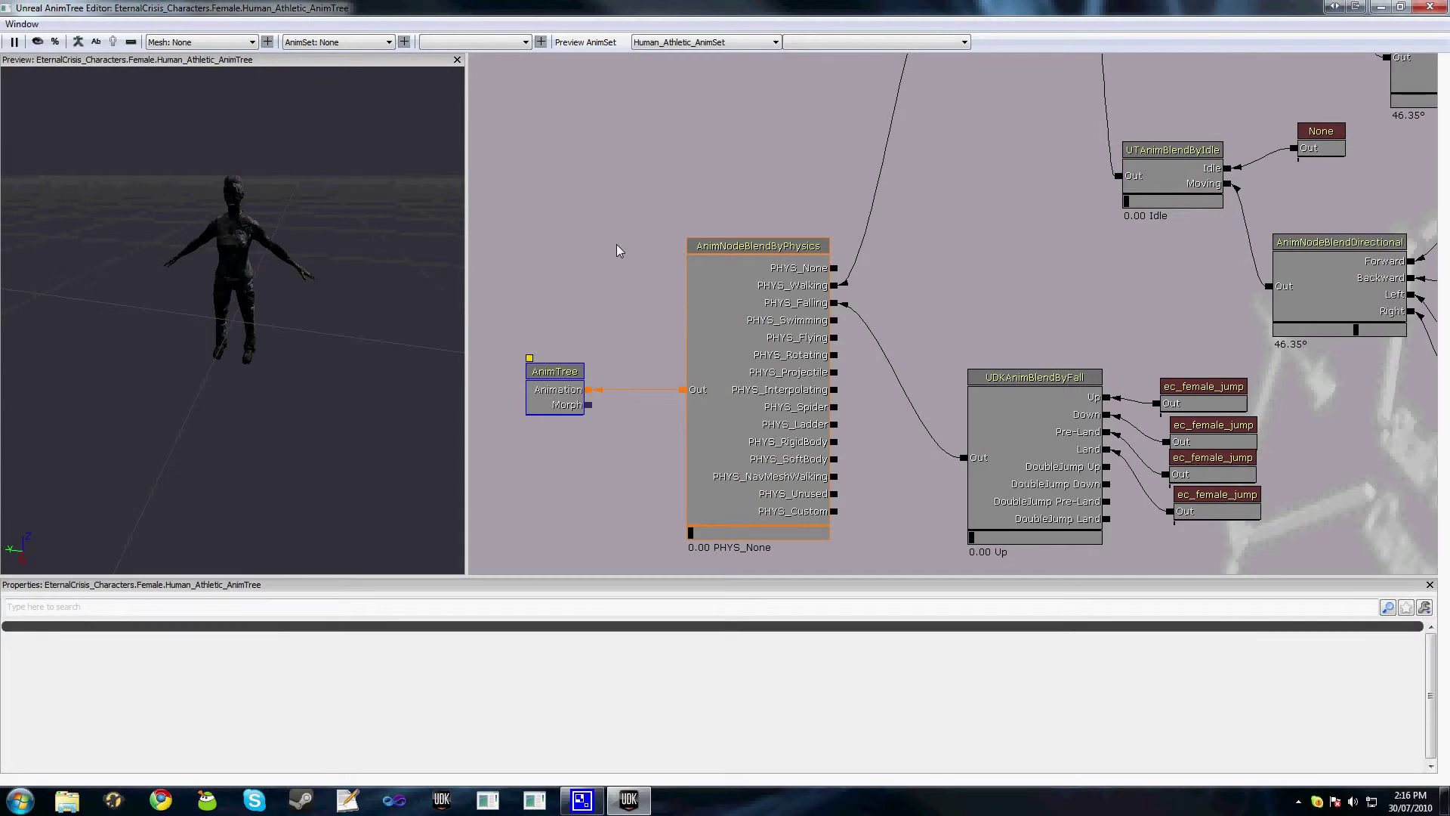
{"action": "left_click_drag", "start_coordinate": [615, 247], "coordinate": [590, 217]}
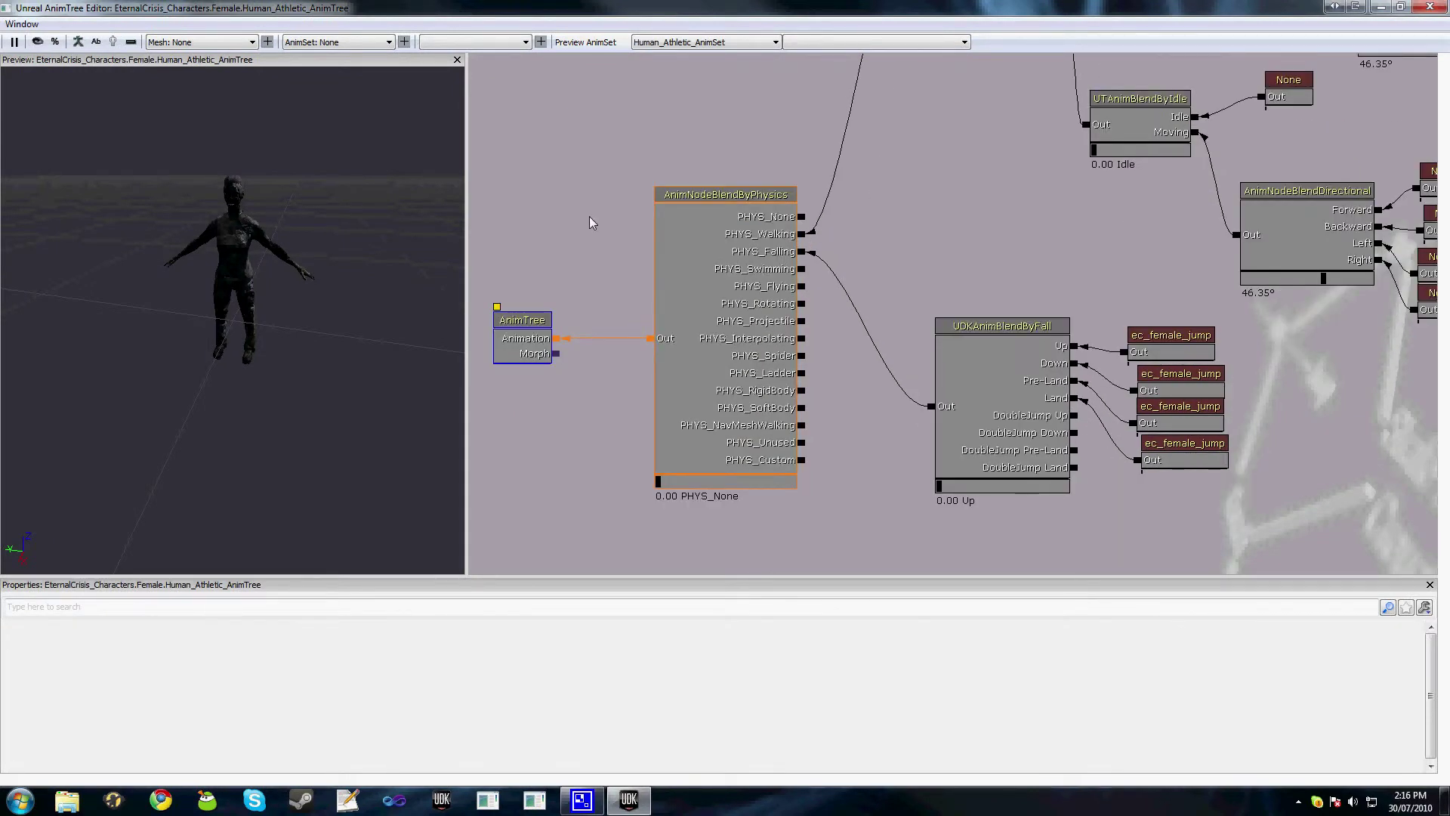
Select the crouching branch's UTAnimBlendByIdle, AnimNodeBlendDirectional and None sequence nodes and move them together closer to the standing branch
{"action": "left_click_drag", "start_coordinate": [980, 259], "coordinate": [835, 235]}
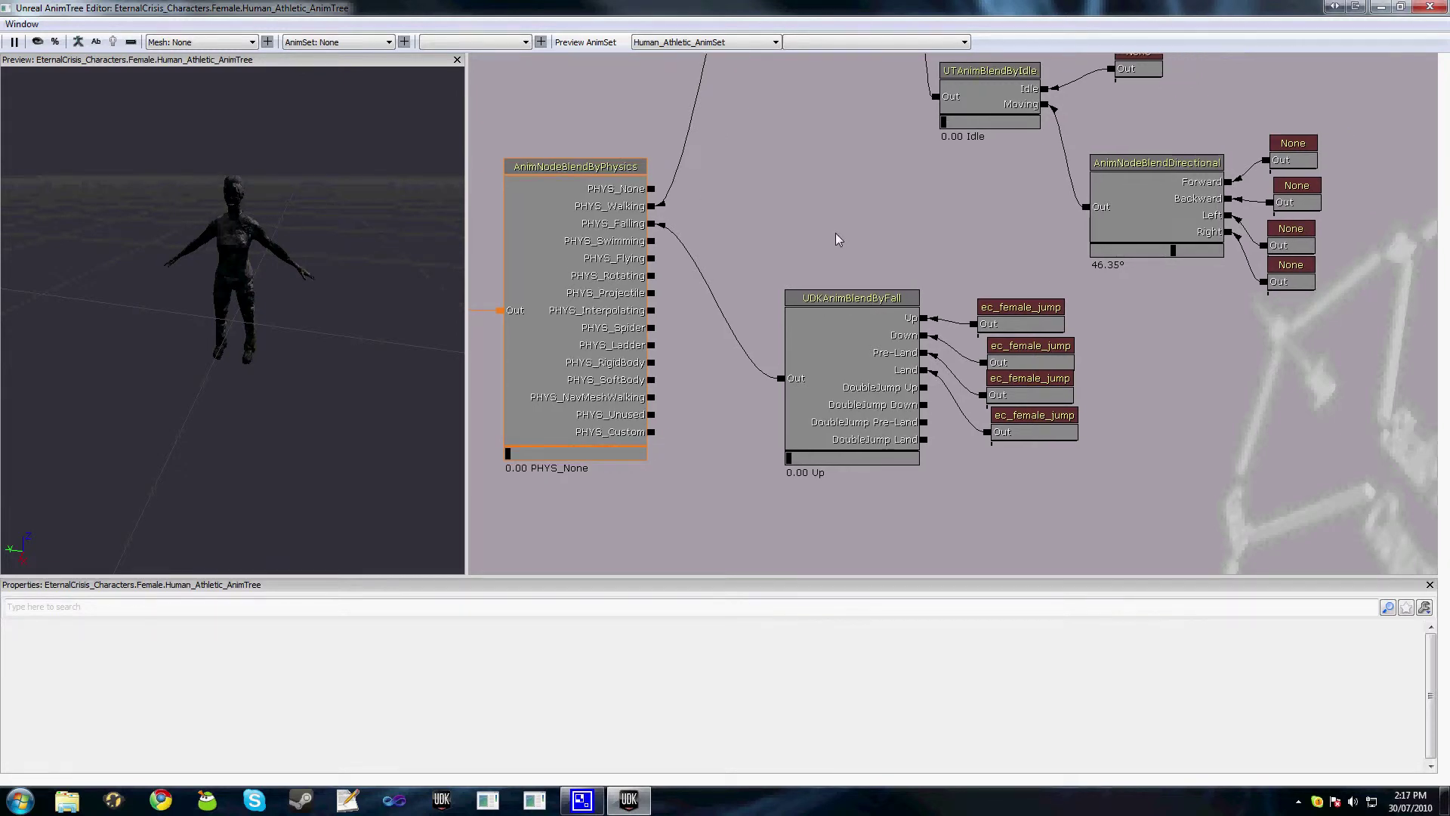
{"action": "scroll", "coordinate": [977, 239], "scroll_direction": "down", "scroll_amount": 2}
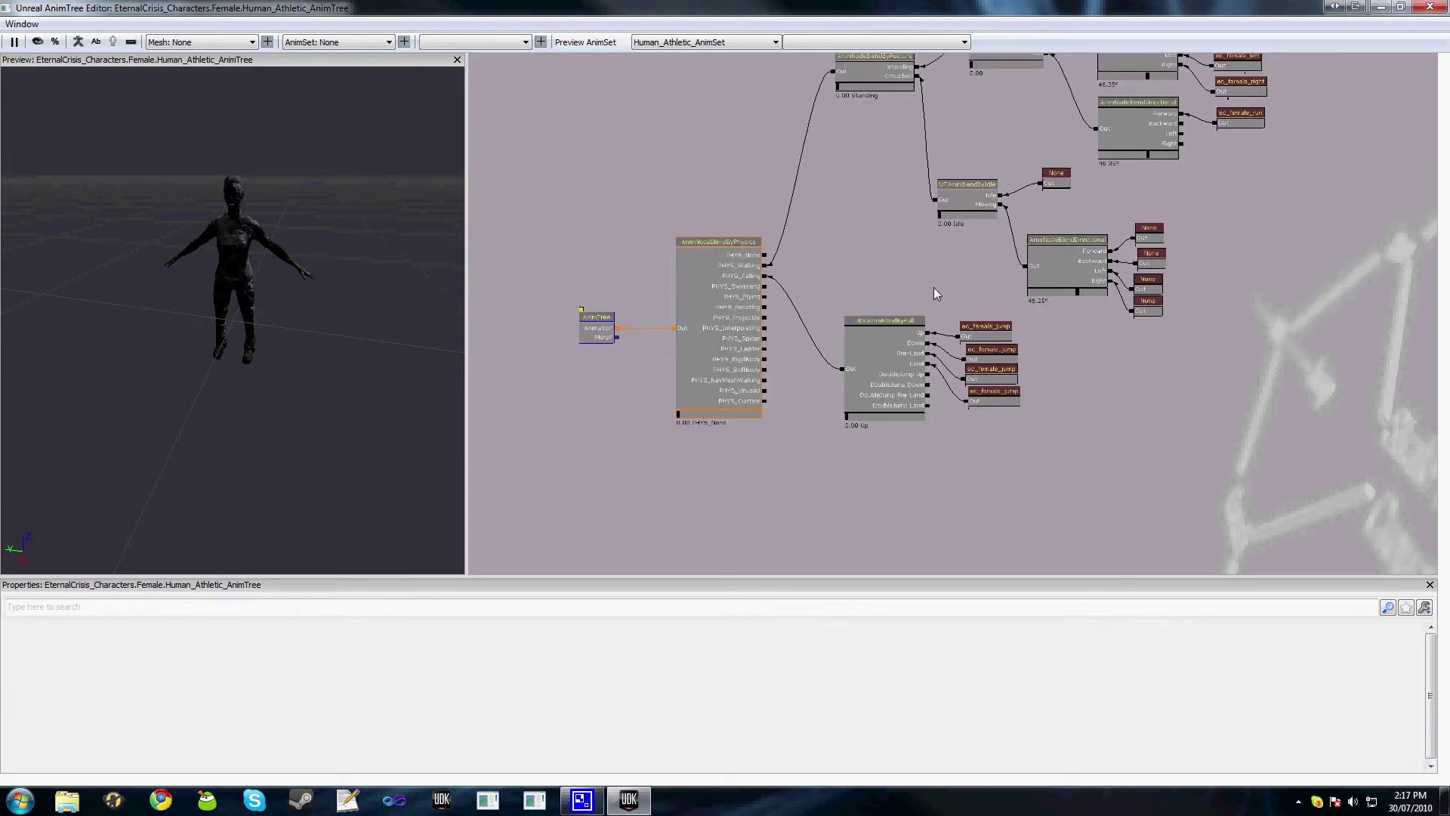
{"action": "left_click_drag", "start_coordinate": [1204, 303], "coordinate": [979, 187], "text": "ctrl+alt"}
{"action": "left_click_drag", "start_coordinate": [993, 201], "coordinate": [977, 168], "text": "ctrl"}
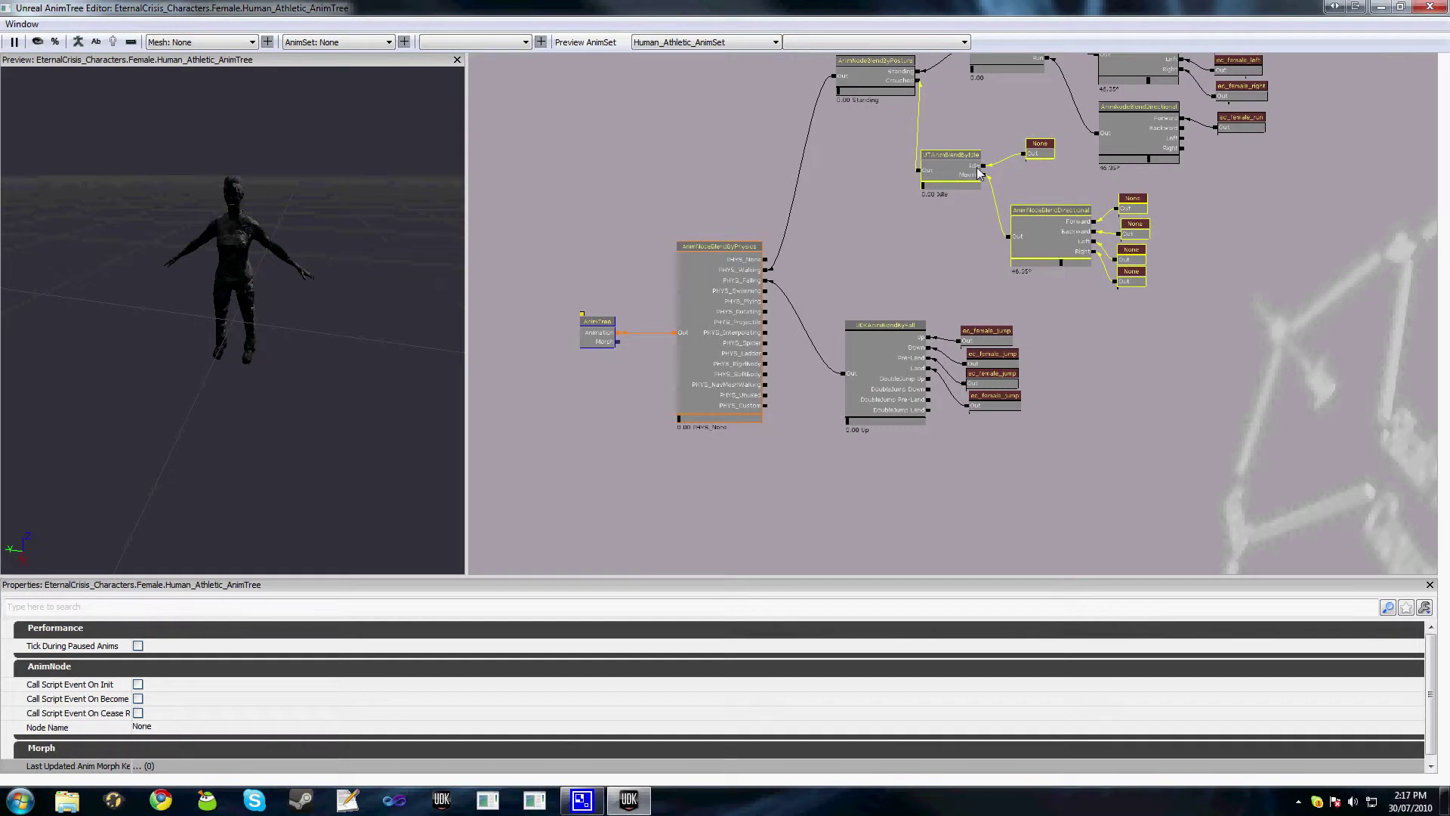
Reposition the ec_female_jump sequence node linked to the Up input of UDKAnimBlendByFall
{"action": "left_click", "coordinate": [1030, 252]}
{"action": "scroll", "coordinate": [941, 303], "scroll_direction": "up", "scroll_amount": 2}
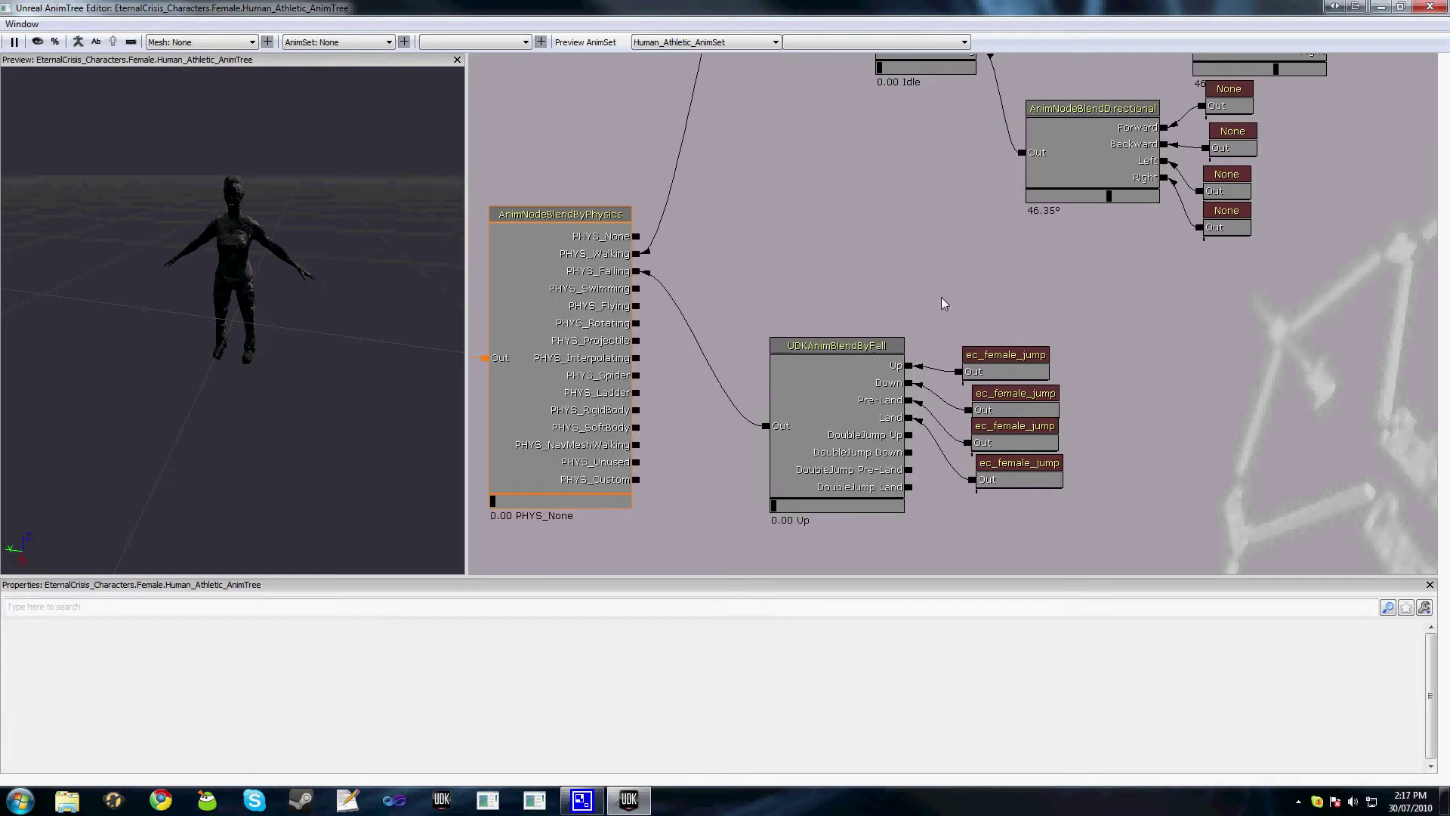
{"action": "left_click_drag", "start_coordinate": [942, 299], "coordinate": [985, 234]}
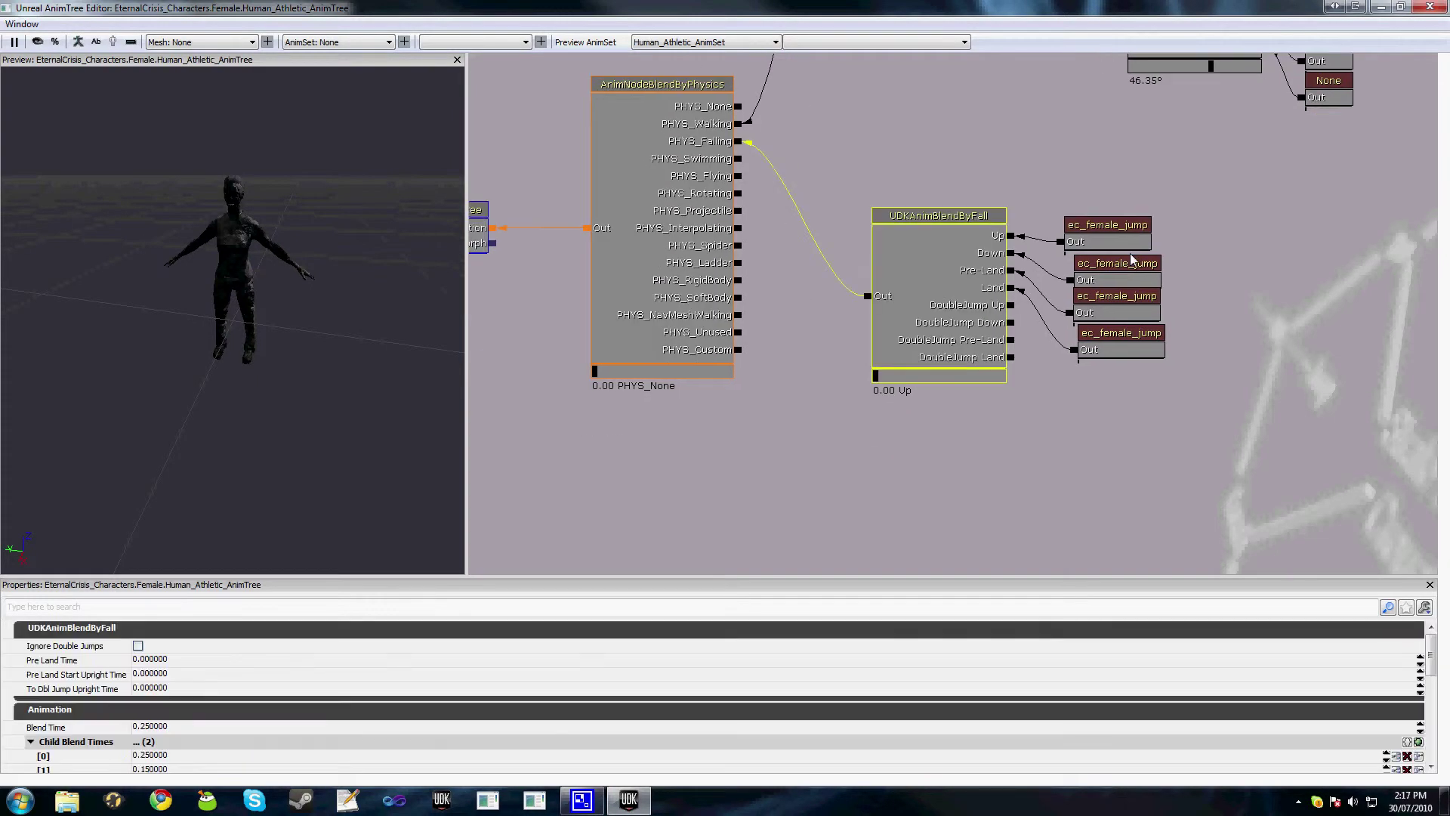
{"action": "left_click_drag", "start_coordinate": [1131, 255], "coordinate": [1115, 217]}
{"action": "left_click", "coordinate": [1137, 236]}
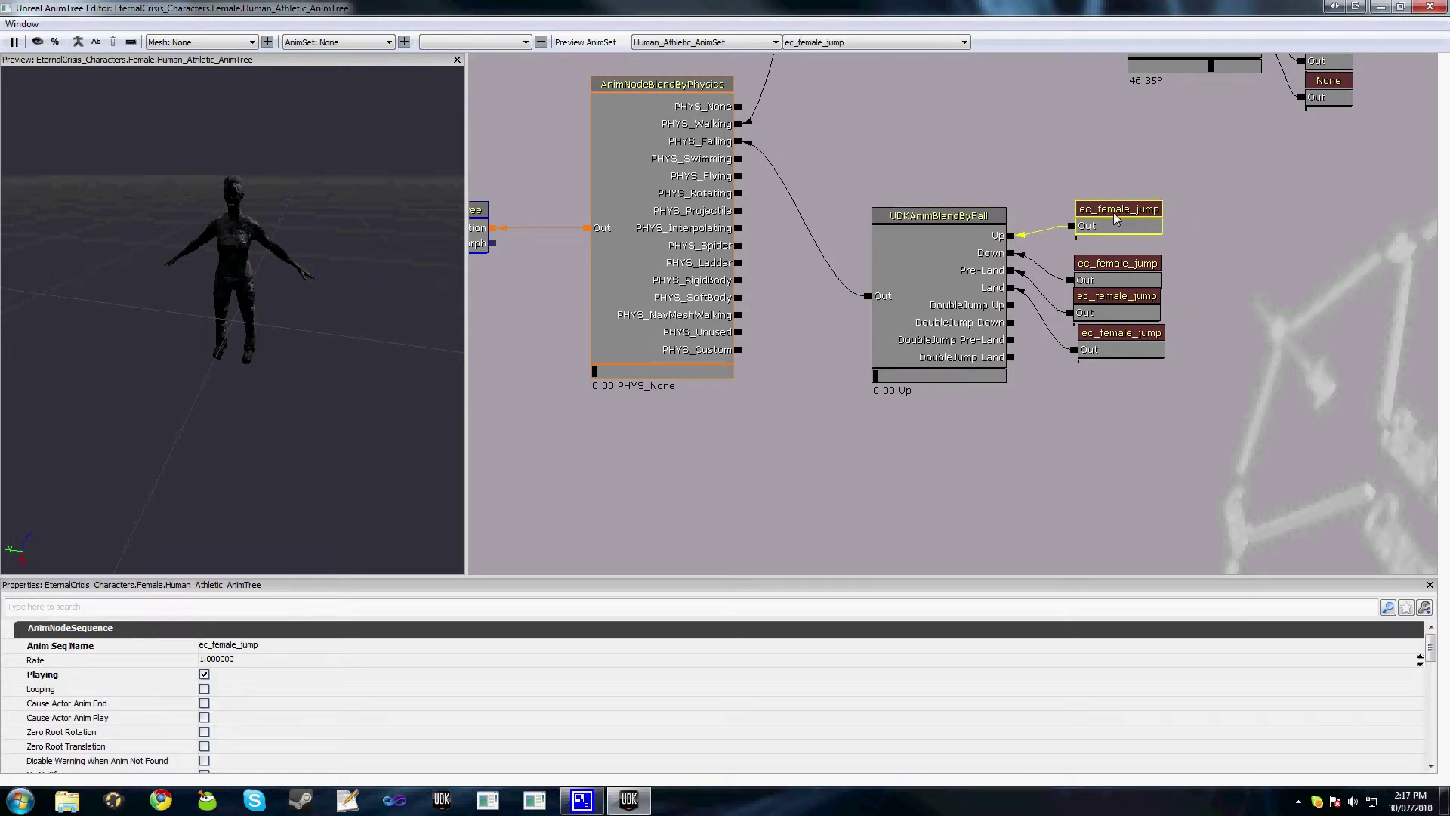
Duplicate the UDKAnimBlendByFall node with its four ec_female_jump sequences and place the copy below the original
{"action": "left_click_drag", "start_coordinate": [1188, 371], "coordinate": [972, 195], "text": "ctrl+alt"}
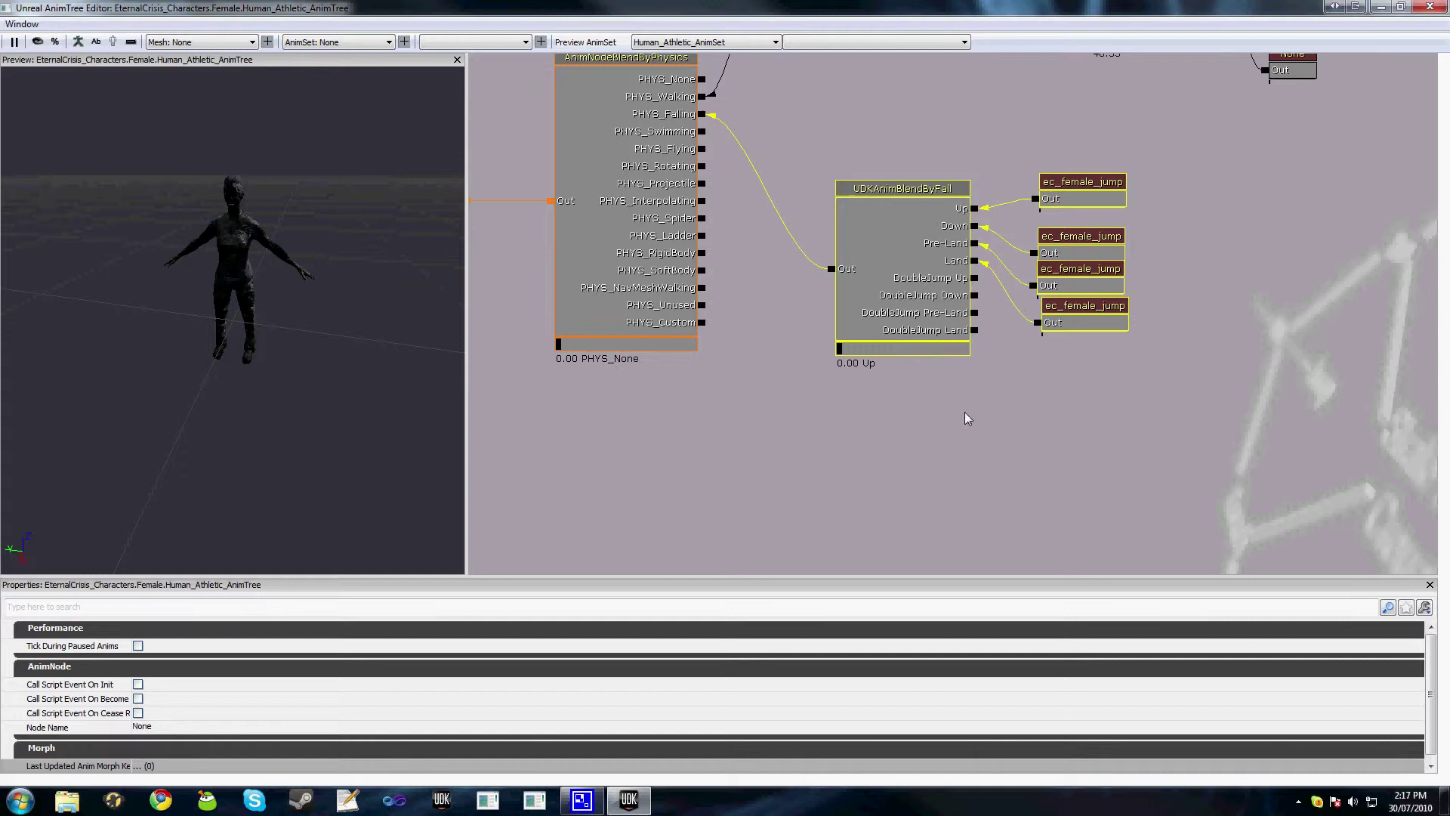
{"action": "key", "text": "ctrl+v"}
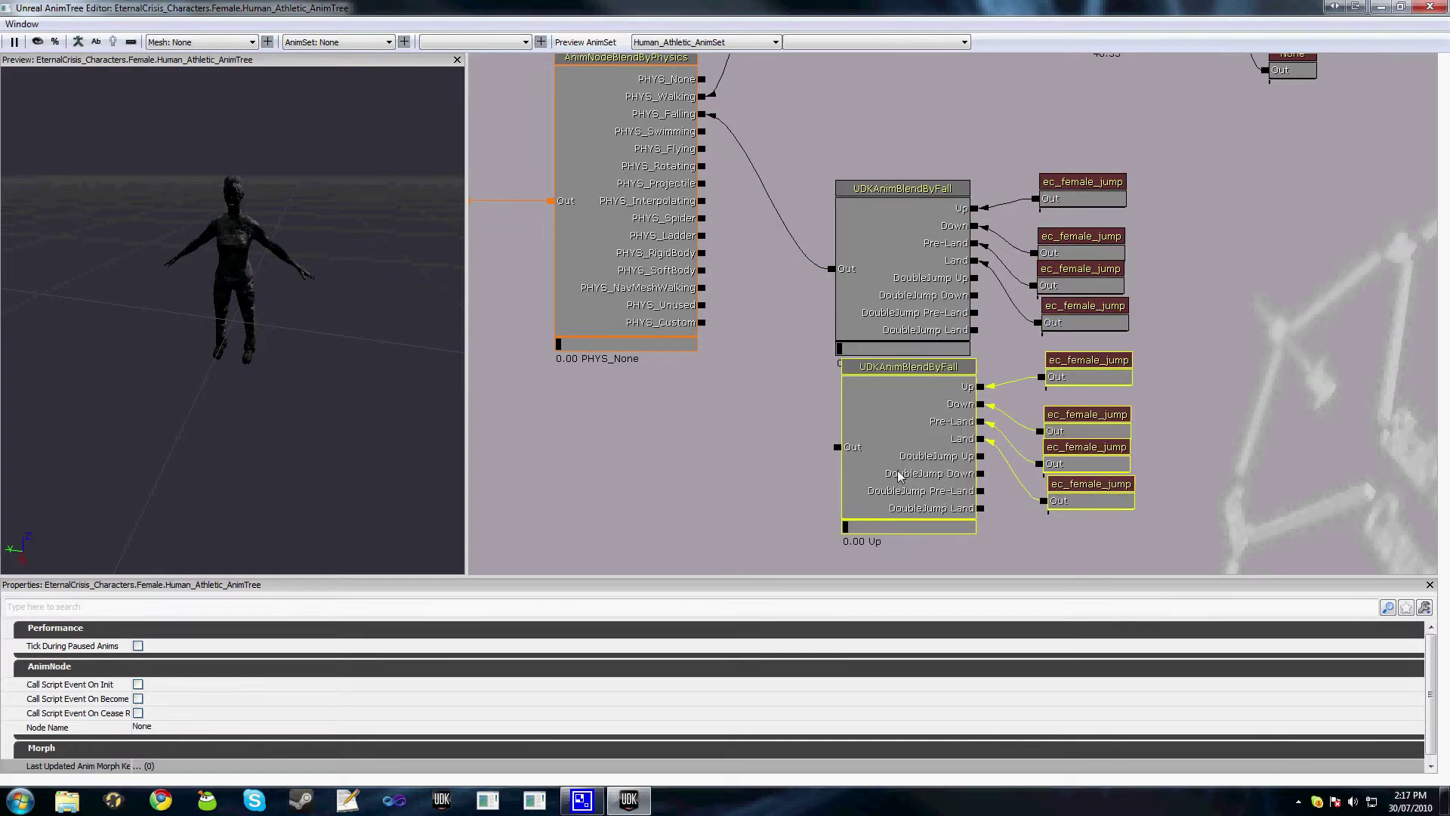
{"action": "left_click_drag", "start_coordinate": [898, 470], "coordinate": [887, 543], "text": "ctrl"}
Move both fall branches farther from AnimNodeBlendByPhysics and break the link at PHYS_Falling
{"action": "left_click_drag", "start_coordinate": [1200, 370], "coordinate": [922, 182], "text": "ctrl+alt"}
{"action": "left_click_drag", "start_coordinate": [913, 246], "coordinate": [1147, 204], "text": "ctrl"}
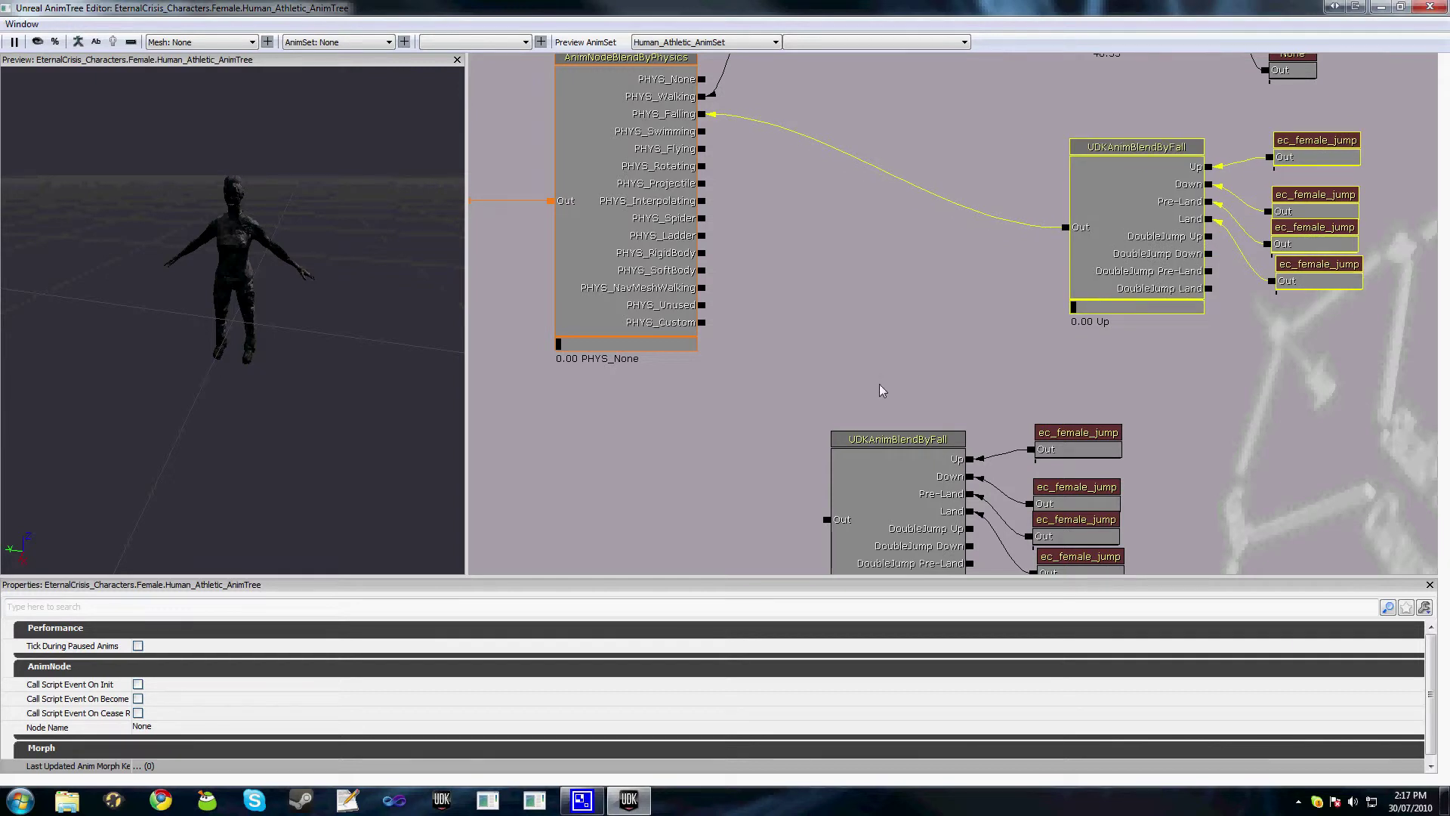
{"action": "left_click", "coordinate": [705, 115], "text": "alt"}
{"action": "mouse_move", "coordinate": [1149, 425]}
{"action": "left_mouse_down"}
{"action": "mouse_move", "coordinate": [1080, 387]}
{"action": "mouse_move", "coordinate": [750, 574]}
{"action": "left_mouse_up"}
{"action": "left_click_drag", "start_coordinate": [831, 447], "coordinate": [1066, 402], "text": "ctrl"}
{"action": "left_click_drag", "start_coordinate": [872, 333], "coordinate": [881, 391]}
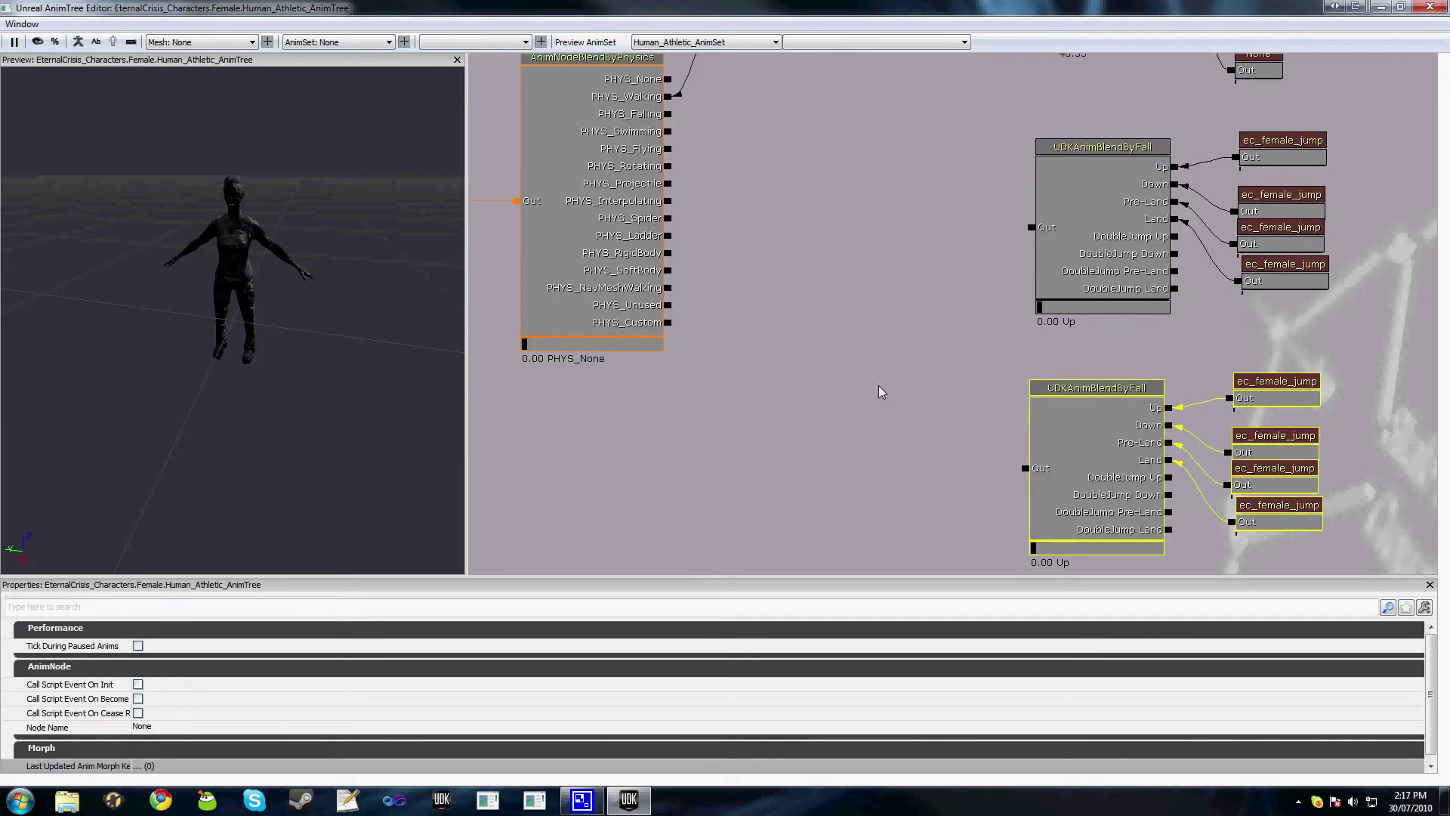
{"action": "right_click", "coordinate": [791, 289]}
{"action": "mouse_move", "coordinate": [815, 303]}
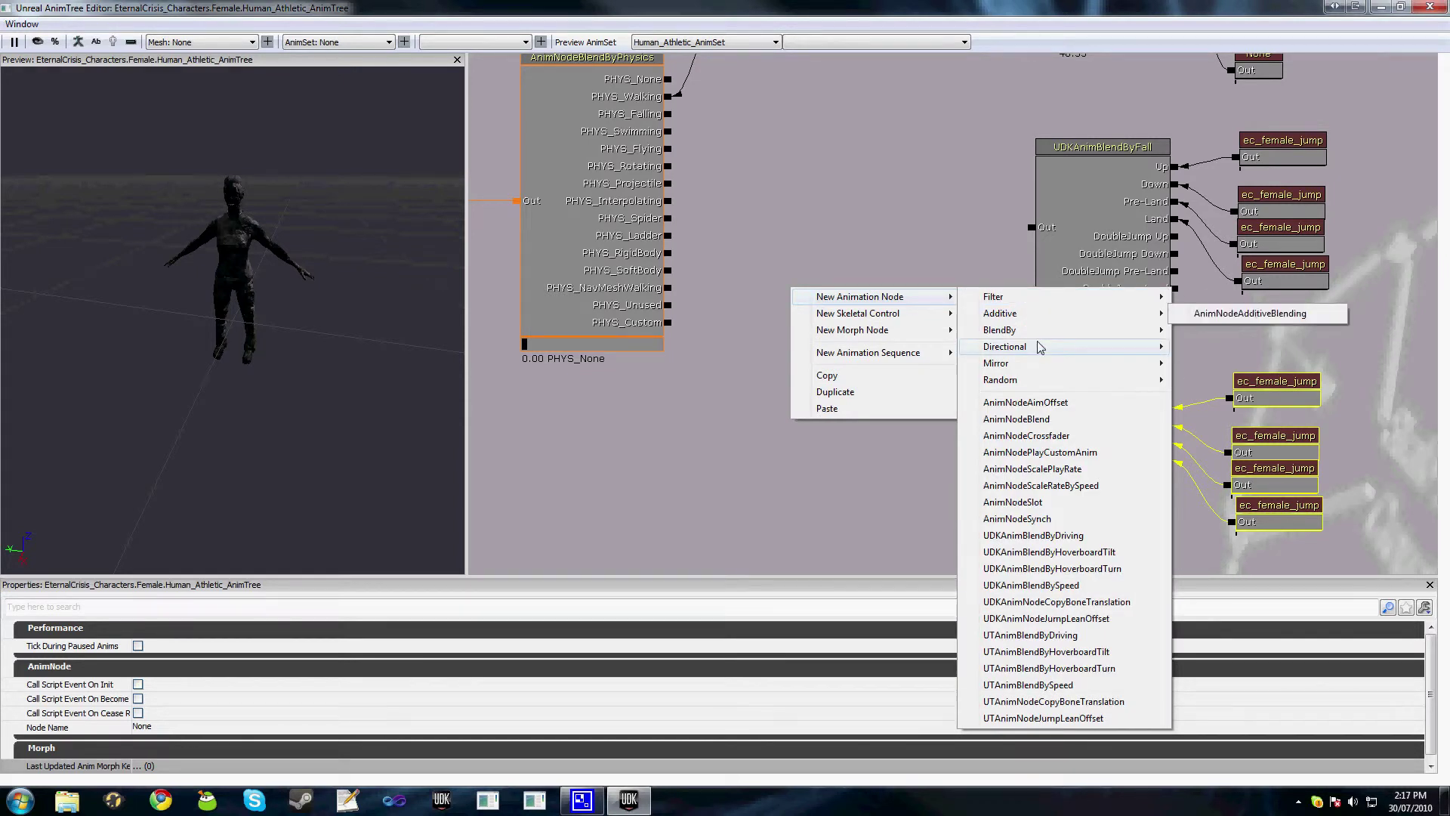
{"action": "mouse_move", "coordinate": [1023, 382]}
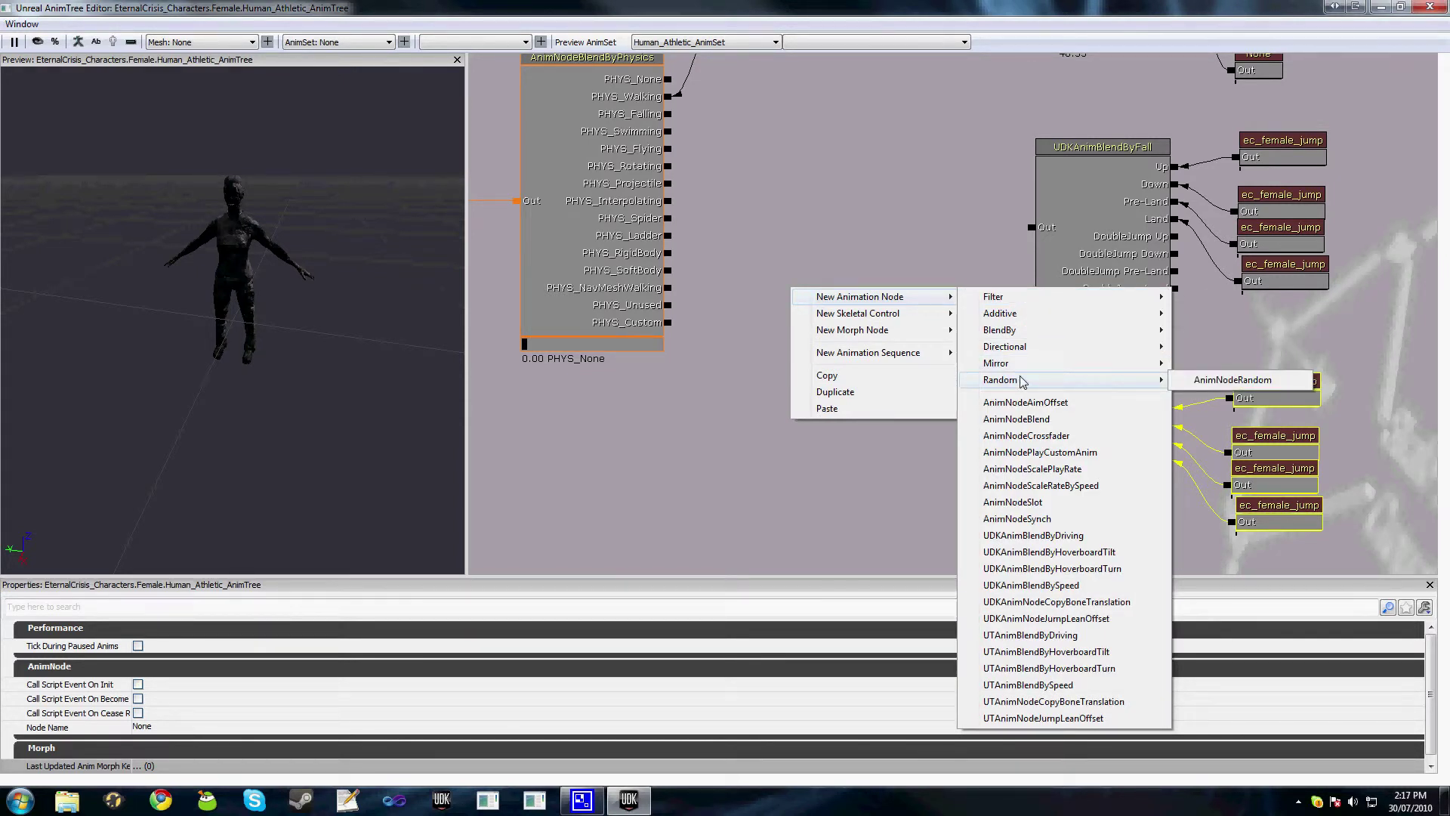
{"action": "left_click", "coordinate": [1233, 379]}
{"action": "left_click", "coordinate": [847, 319]}
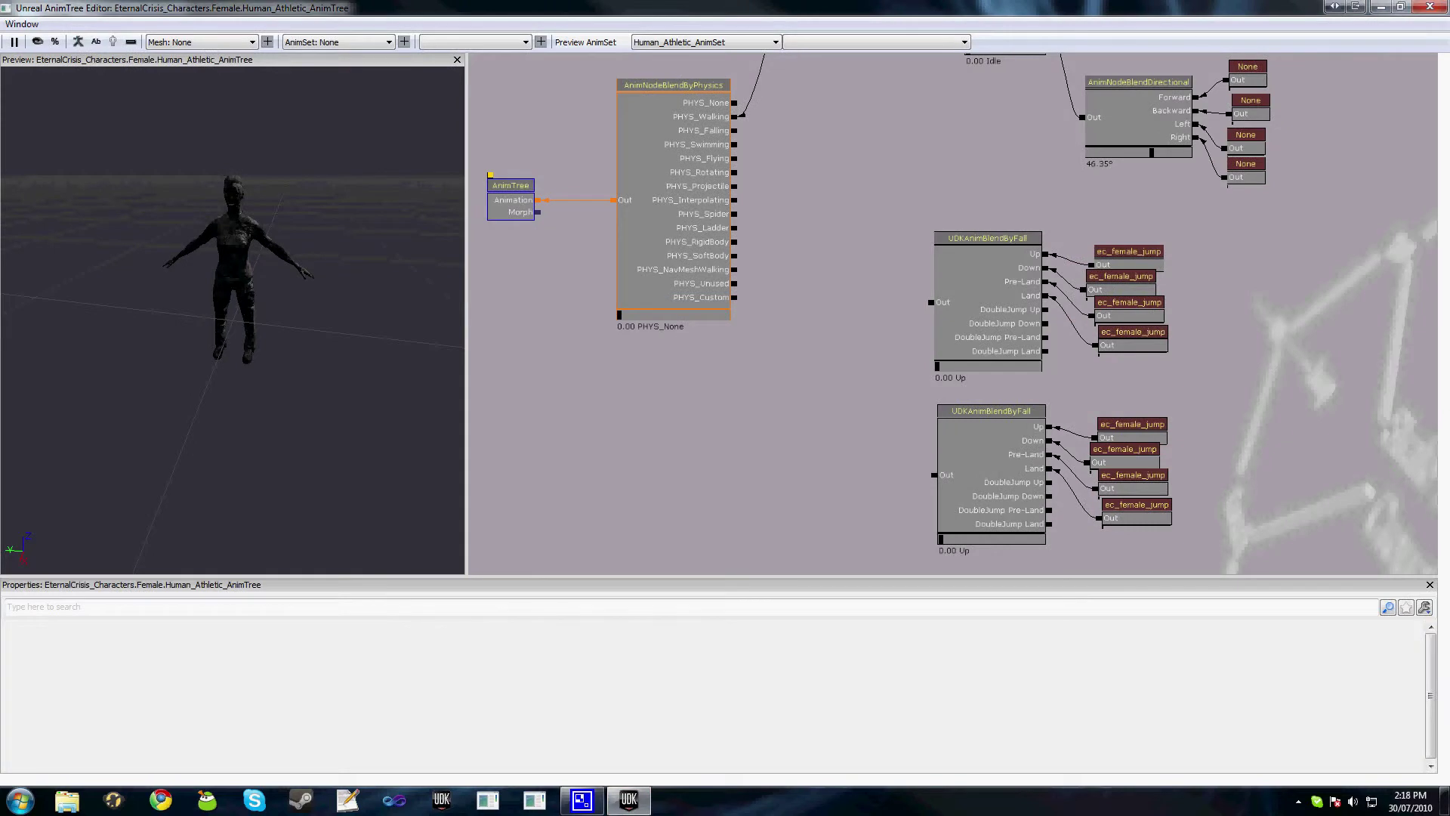
Add an AnimNodeRandom node between AnimNodeBlendByPhysics and the fall branches and link it to PHYS_Falling
{"action": "left_click_drag", "start_coordinate": [798, 408], "coordinate": [784, 433]}
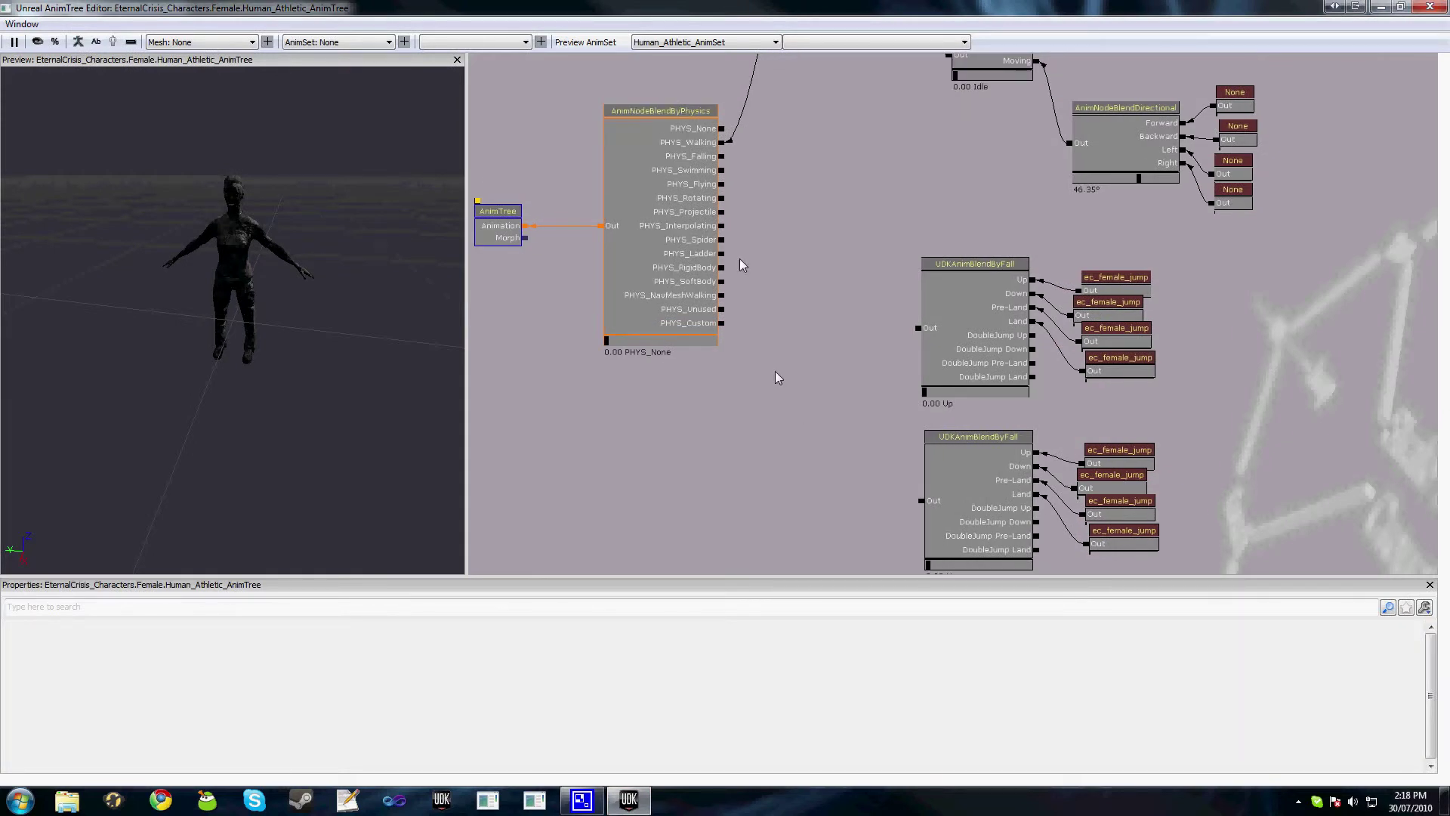
{"action": "right_click", "coordinate": [803, 247]}
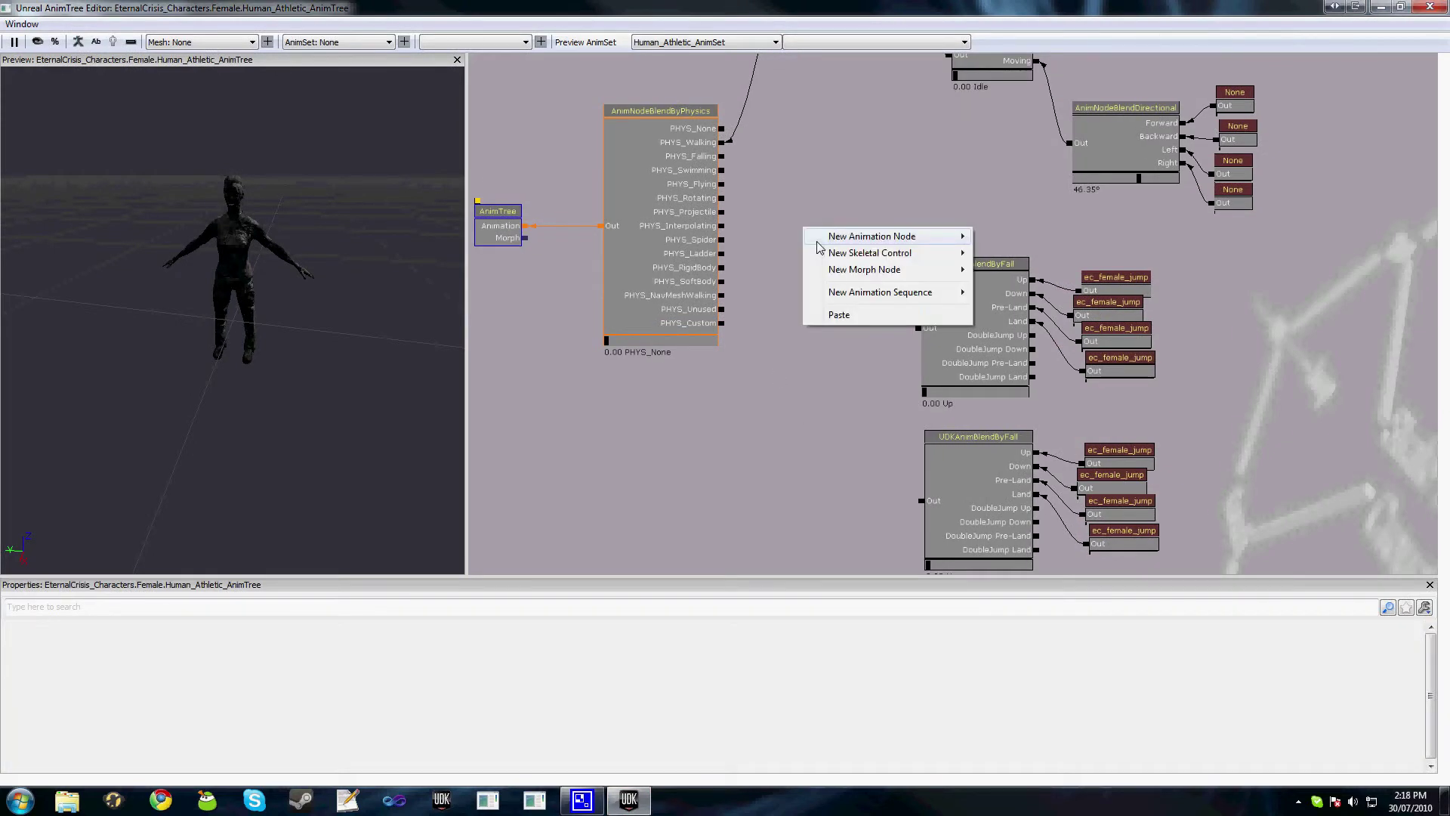
{"action": "mouse_move", "coordinate": [891, 236]}
{"action": "mouse_move", "coordinate": [1088, 318]}
{"action": "left_click", "coordinate": [1223, 320]}
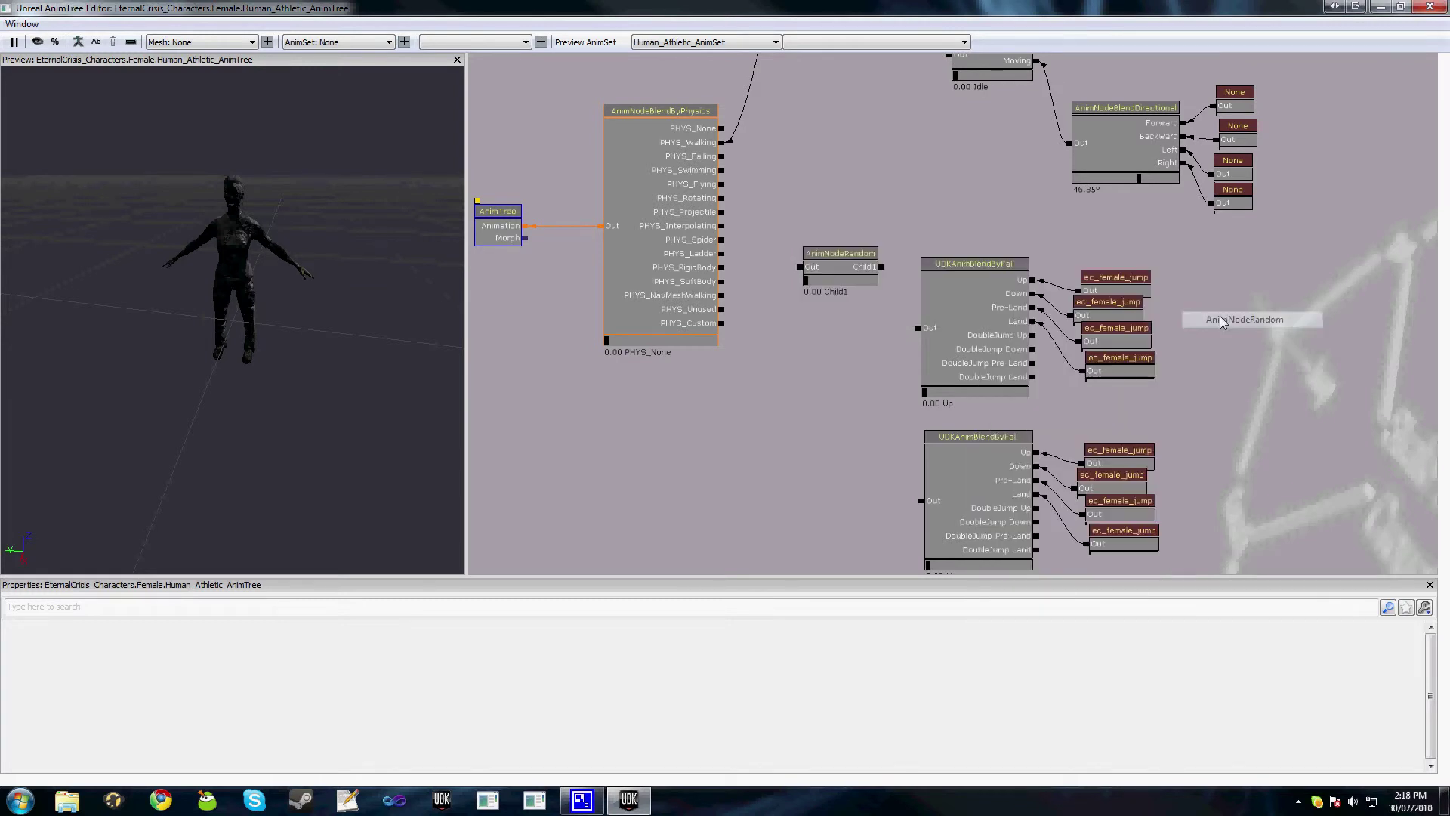
{"action": "left_click_drag", "start_coordinate": [847, 253], "coordinate": [834, 243], "text": "ctrl"}
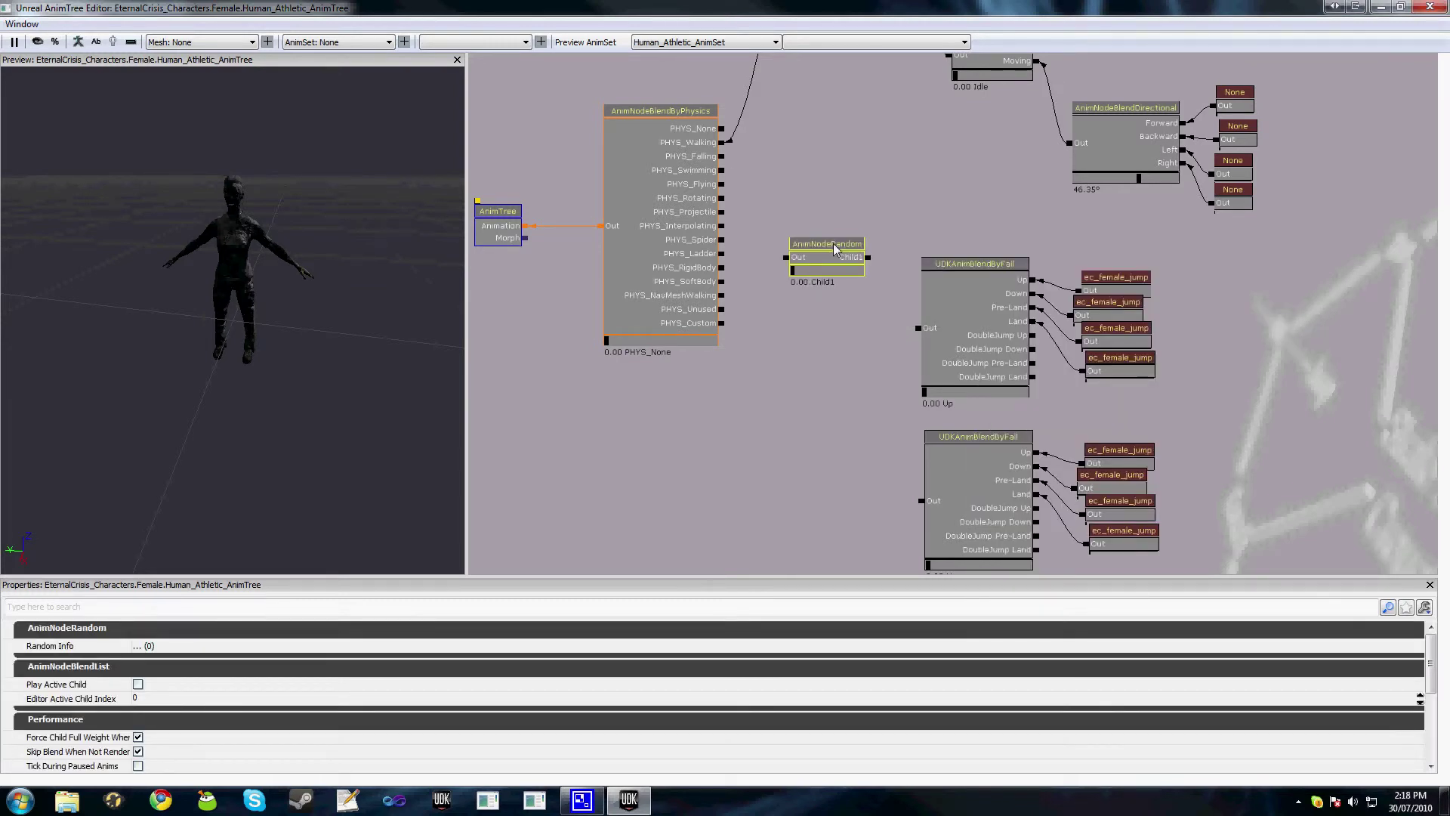
{"action": "left_click_drag", "start_coordinate": [727, 170], "coordinate": [751, 170]}
{"action": "left_click_drag", "start_coordinate": [747, 163], "coordinate": [811, 261]}
Shift the AnimNodeRandom node slightly and add a second child input to it
{"action": "left_click", "coordinate": [876, 255]}
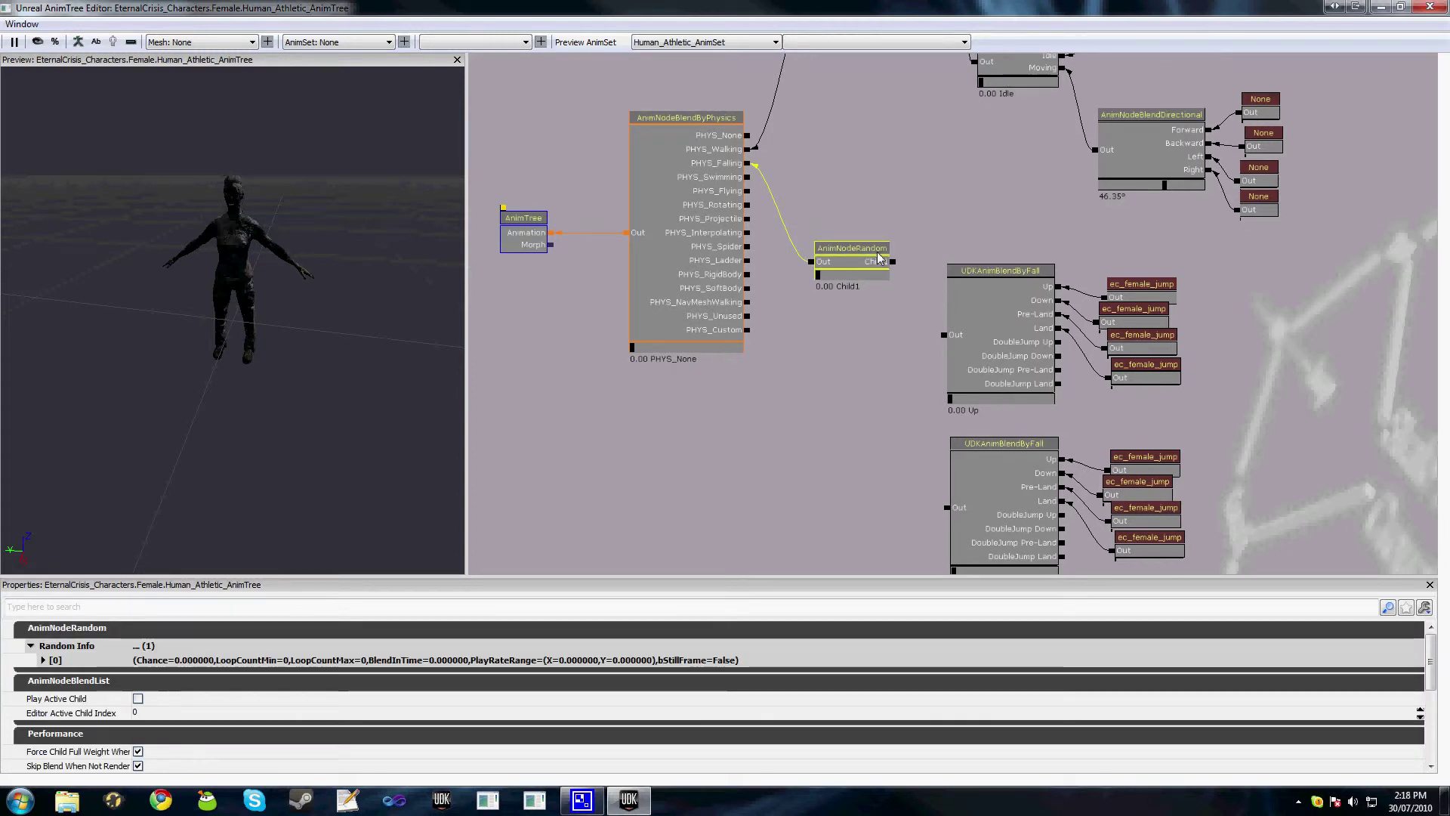
{"action": "right_click", "coordinate": [873, 260]}
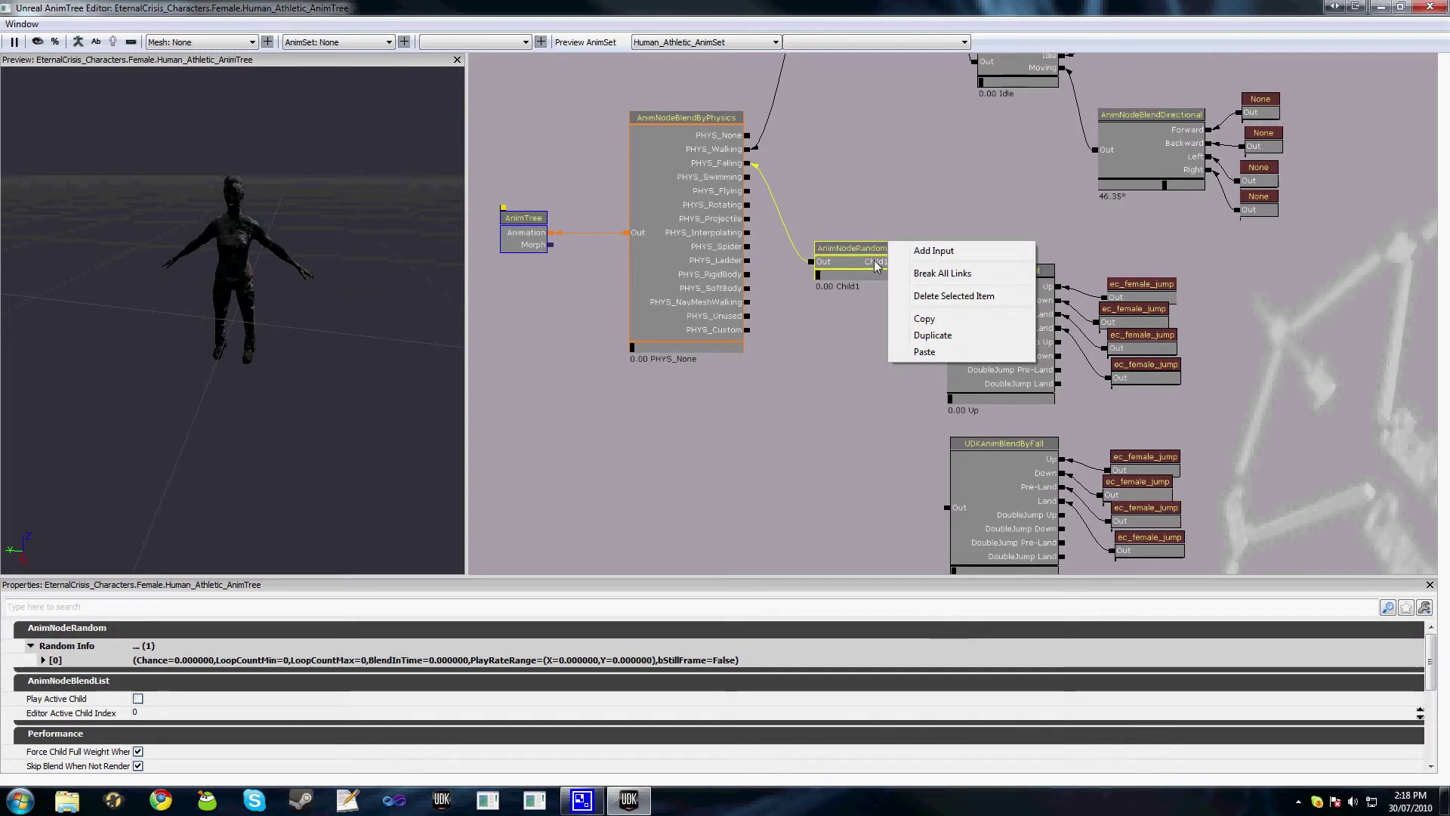
{"action": "left_click_drag", "start_coordinate": [873, 260], "coordinate": [856, 256]}
{"action": "right_click", "coordinate": [855, 256]}
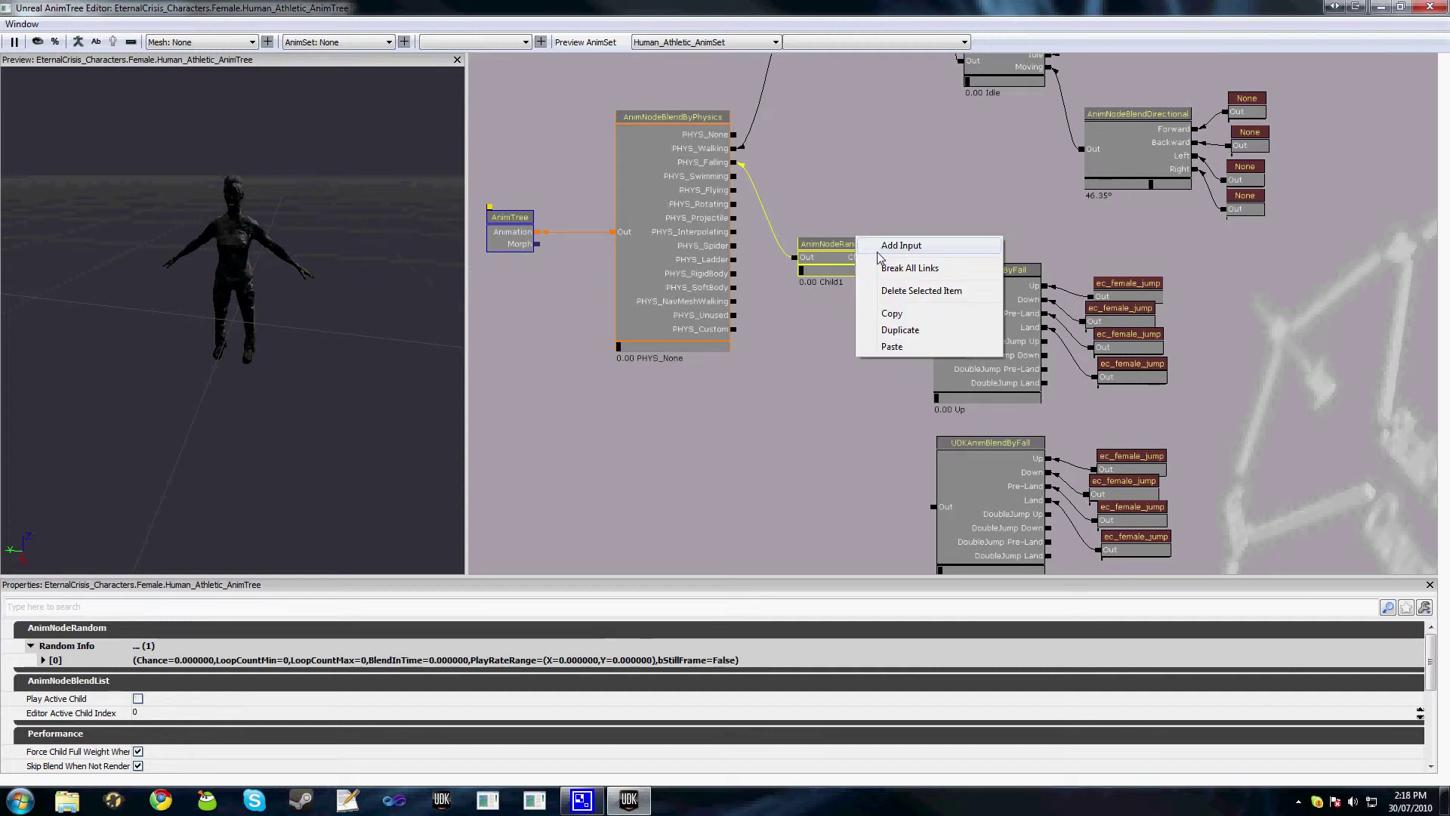
{"action": "left_click", "coordinate": [879, 246]}
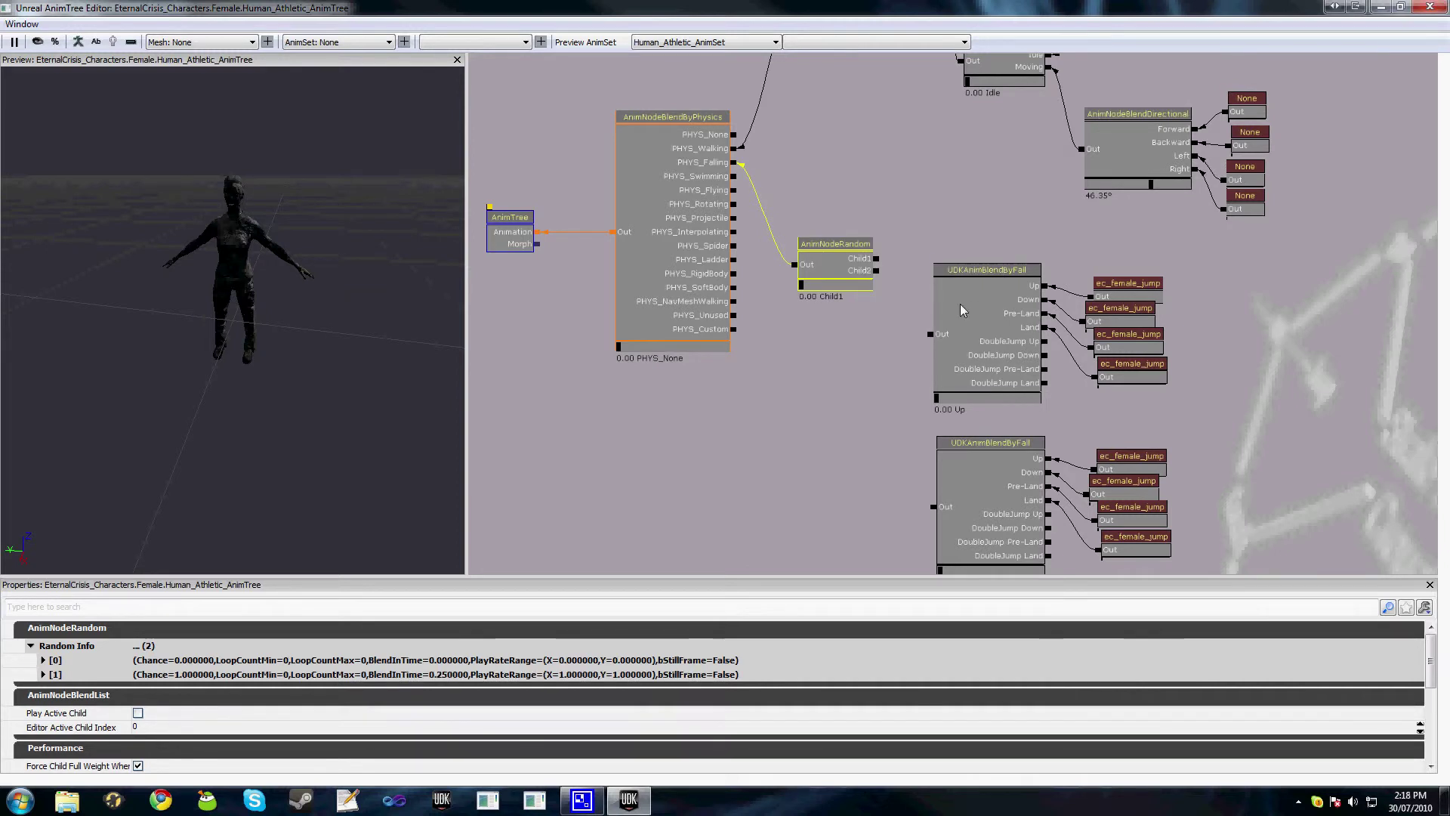
{"action": "left_click", "coordinate": [866, 272]}
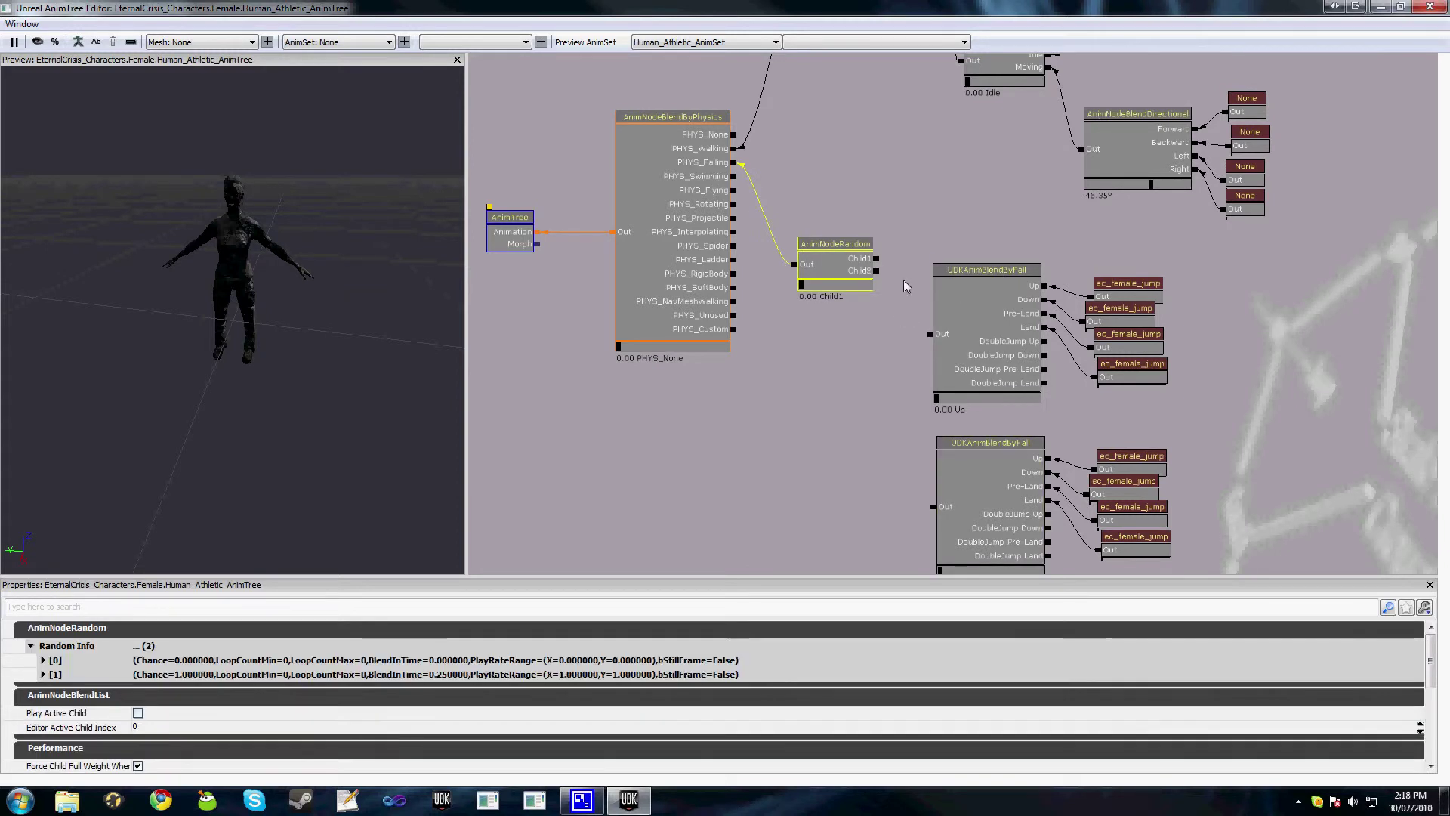
Set Chance to 0.5 for both Random Info entries, [0] and [1], of the AnimNodeRandom node
{"action": "left_click", "coordinate": [43, 660]}
{"action": "left_click", "coordinate": [172, 675]}
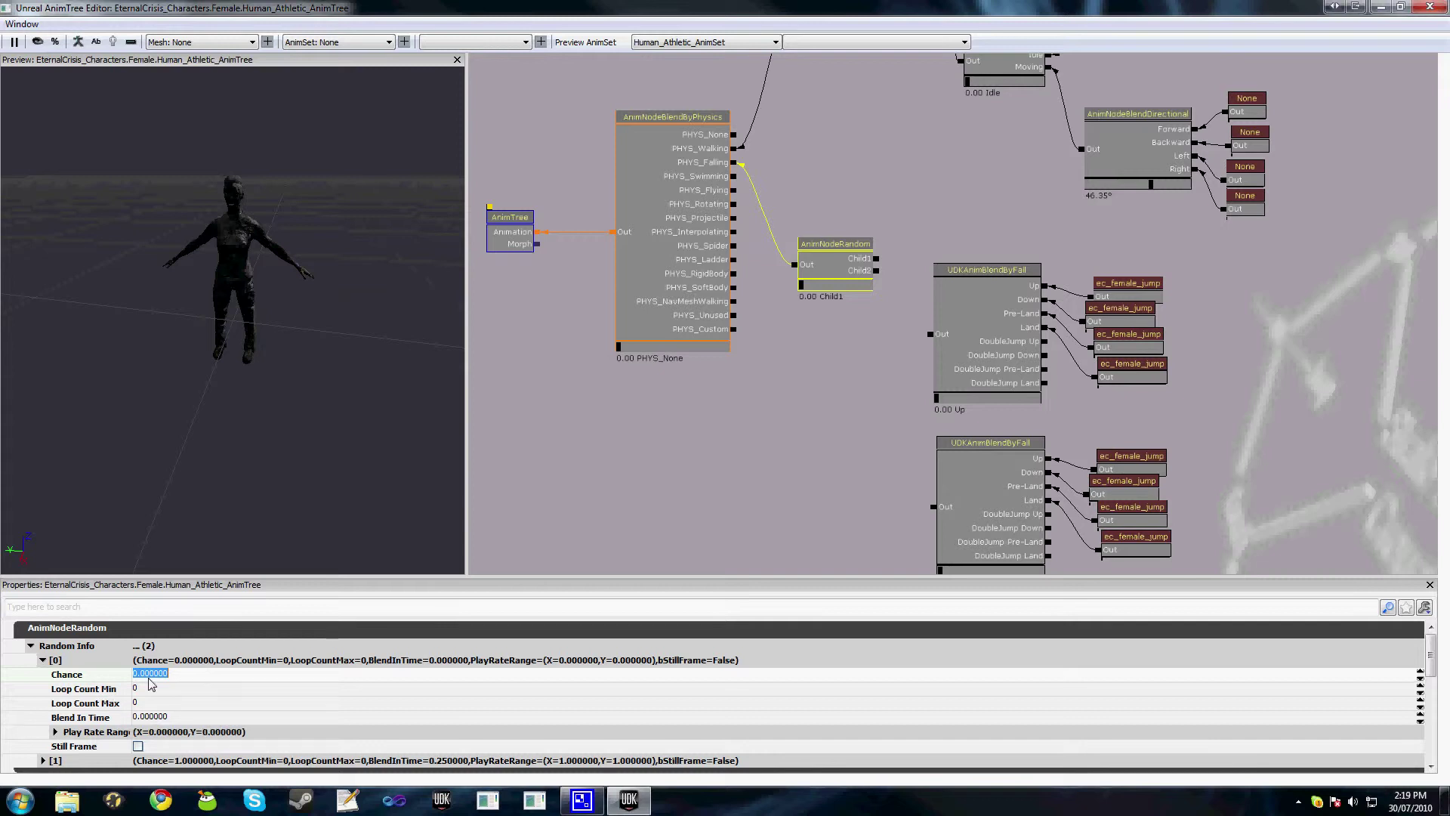
{"action": "type", "text": "0.5"}
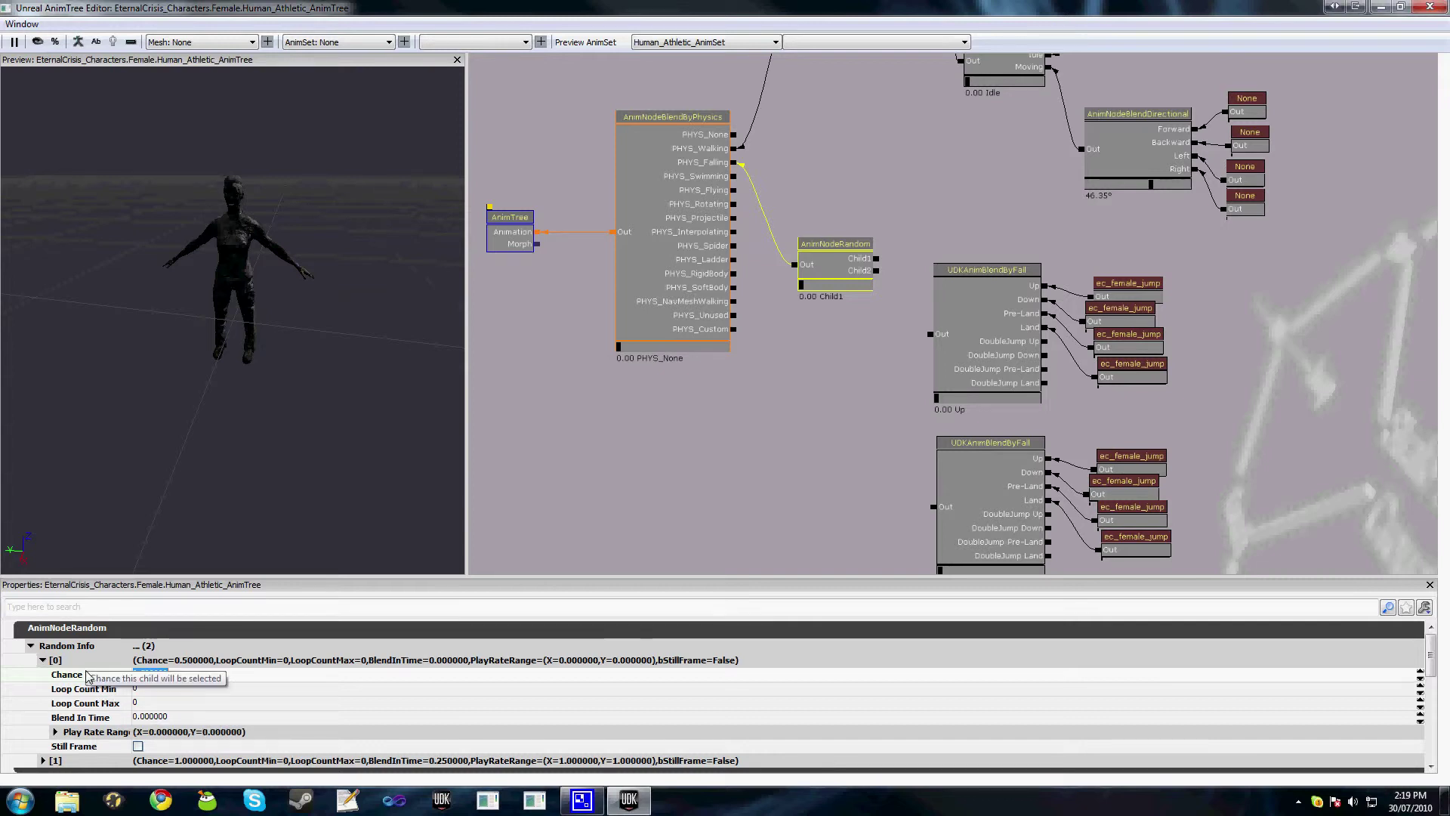
{"action": "key", "text": "Return"}
{"action": "scroll", "coordinate": [100, 725], "scroll_direction": "down", "scroll_amount": 1}
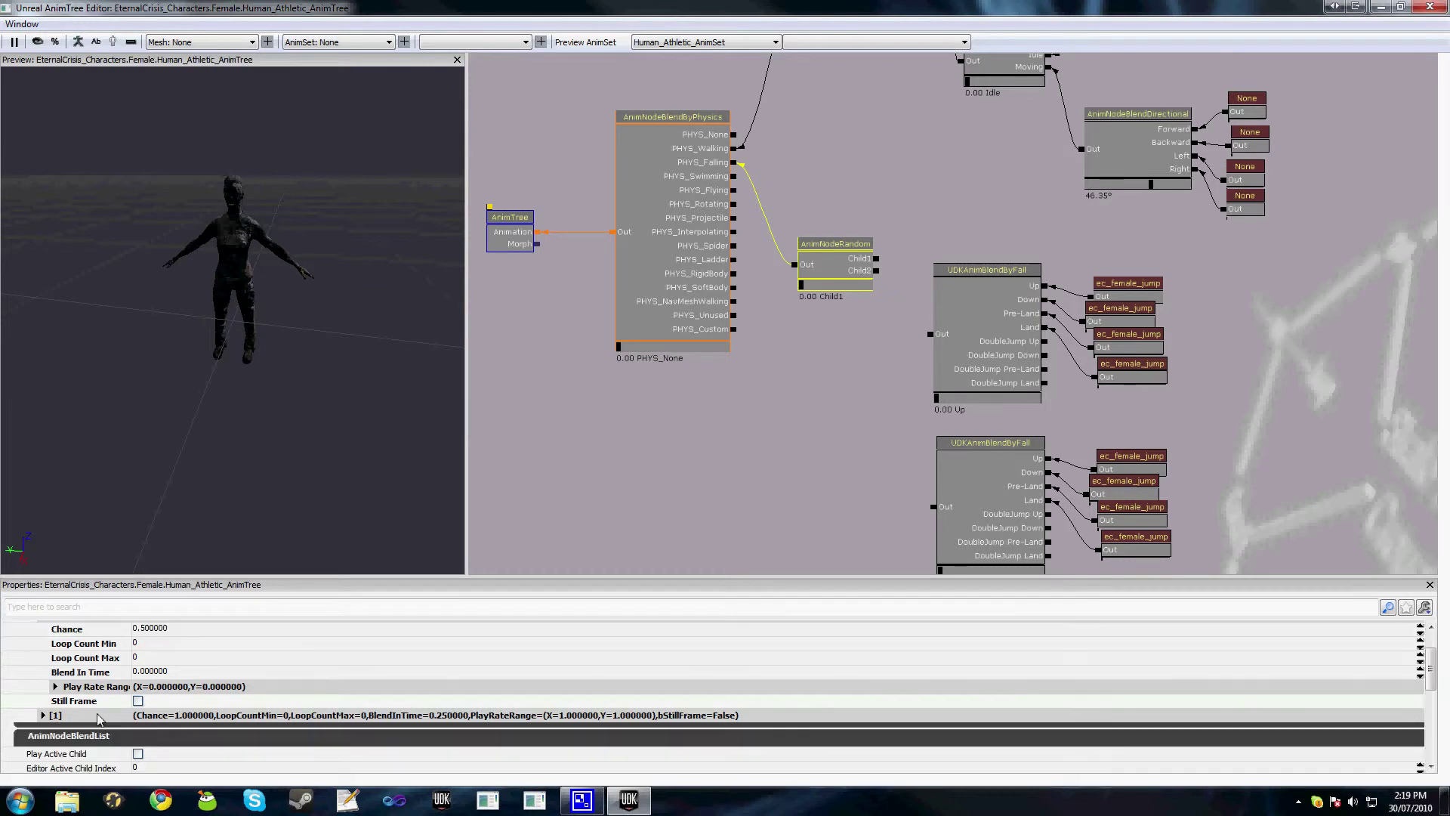
{"action": "left_click", "coordinate": [98, 715]}
{"action": "left_click", "coordinate": [158, 729]}
{"action": "type", "text": "0.5"}
{"action": "key", "text": "Return"}
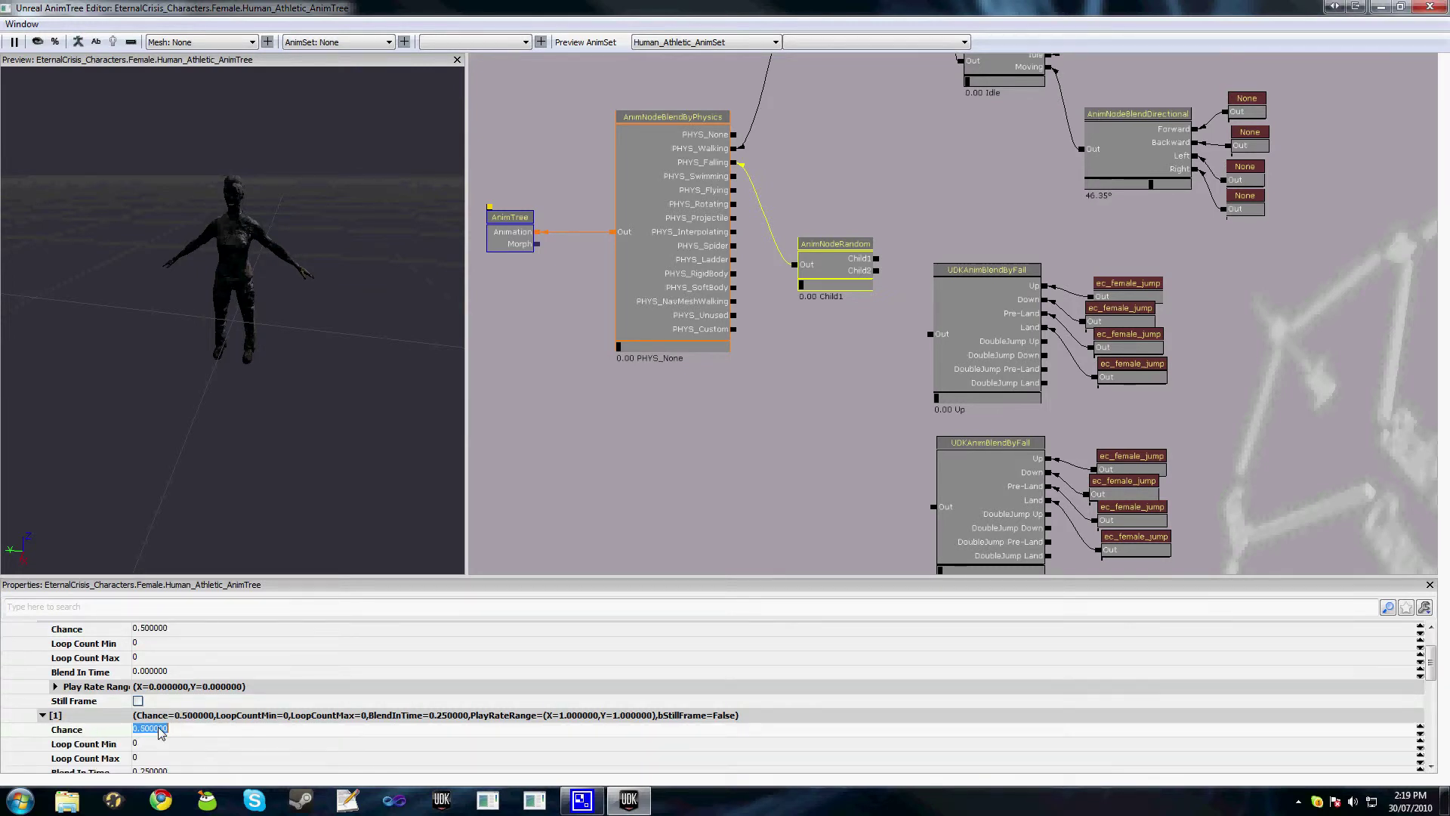
{"action": "left_click", "coordinate": [216, 673]}
{"action": "left_click", "coordinate": [847, 281]}
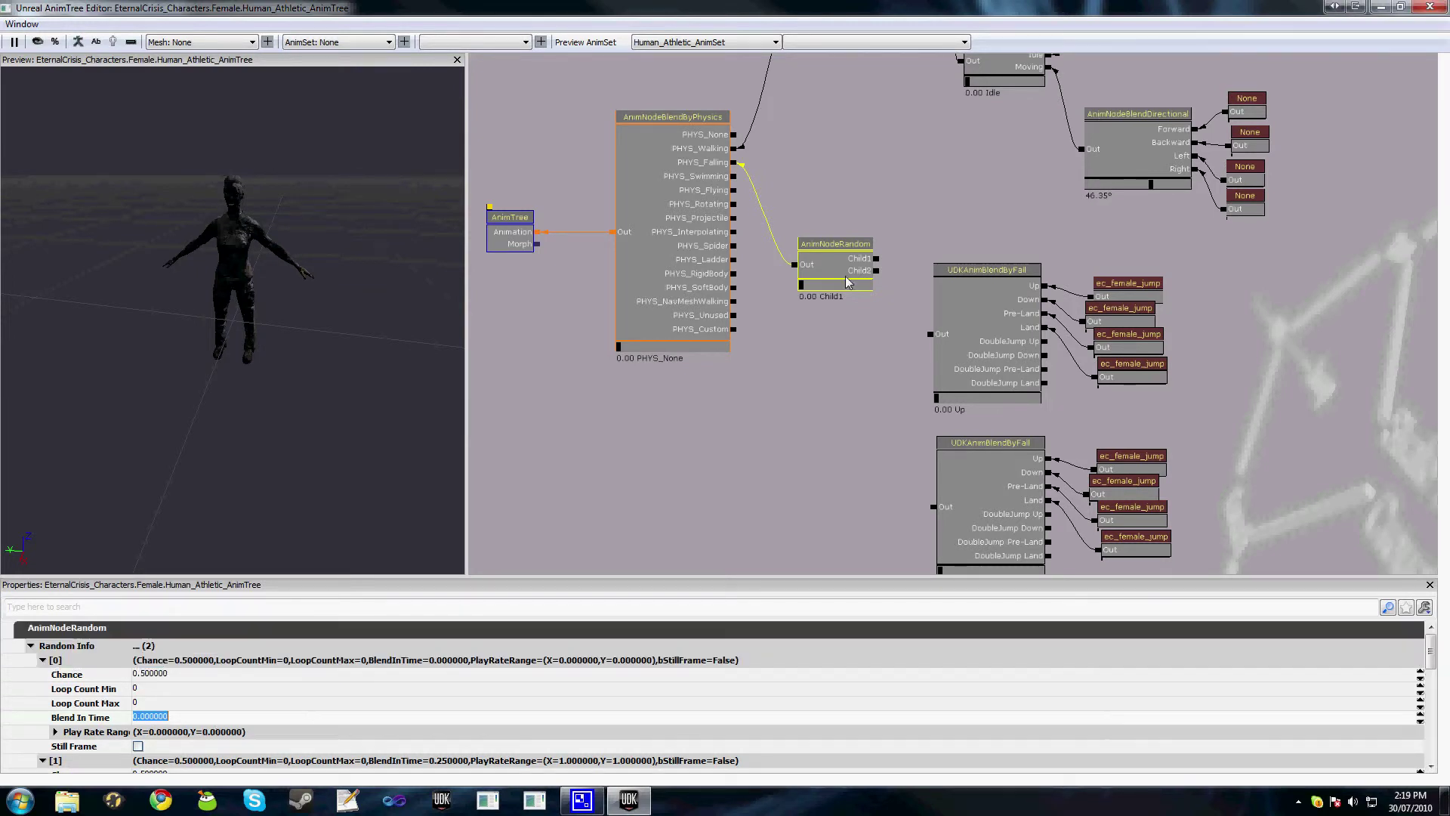
Link AnimNodeRandom's Child1 to the upper UDKAnimBlendByFall node and Child2 to the lower one
{"action": "left_click_drag", "start_coordinate": [876, 259], "coordinate": [930, 334]}
{"action": "left_click_drag", "start_coordinate": [858, 279], "coordinate": [899, 507]}
{"action": "left_click_drag", "start_coordinate": [785, 478], "coordinate": [754, 382]}
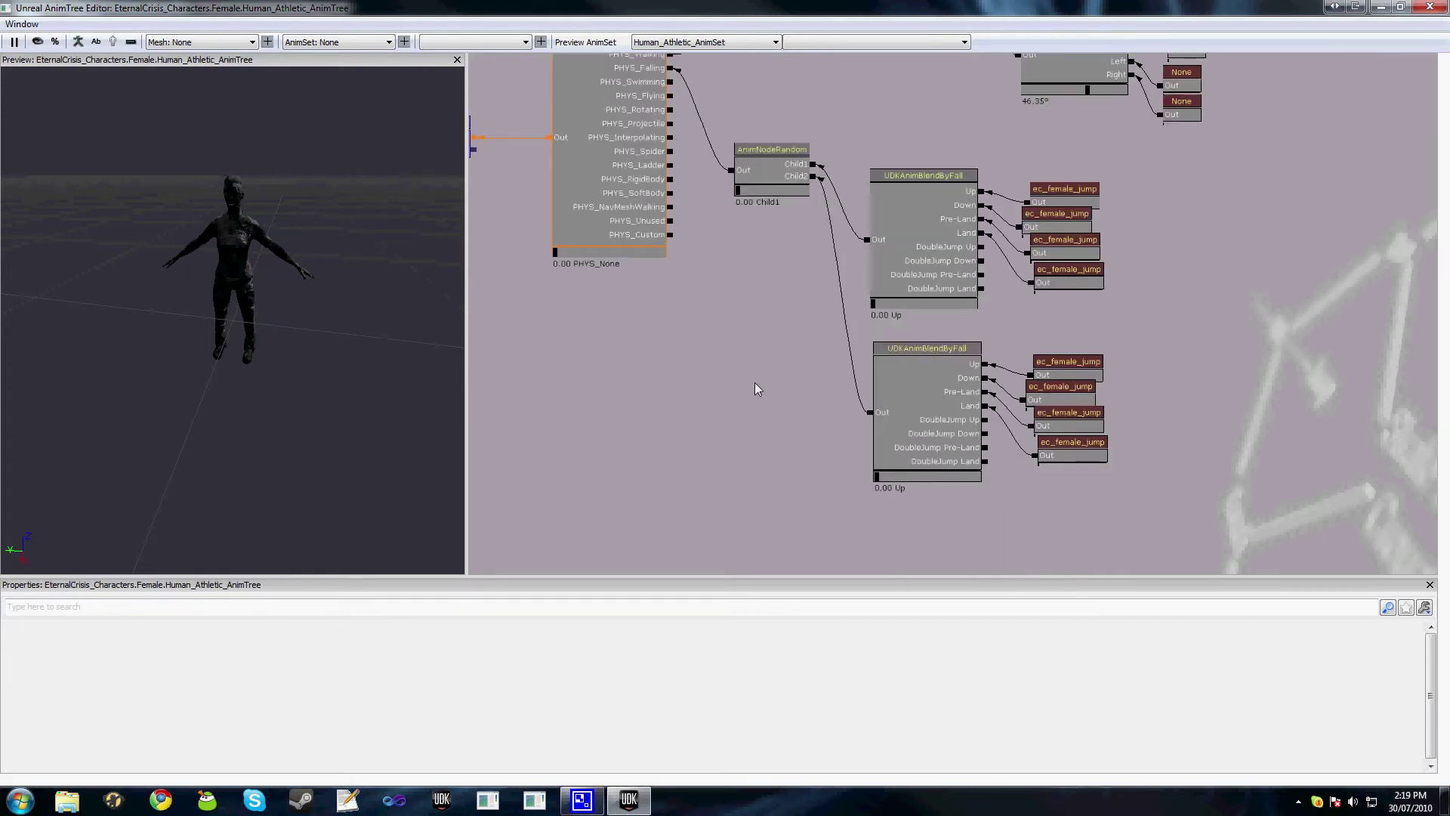
Move the AnimNodeRandom node down so it sits midway between the two fall branches
{"action": "left_click_drag", "start_coordinate": [796, 221], "coordinate": [817, 252]}
{"action": "left_click_drag", "start_coordinate": [800, 198], "coordinate": [782, 292]}
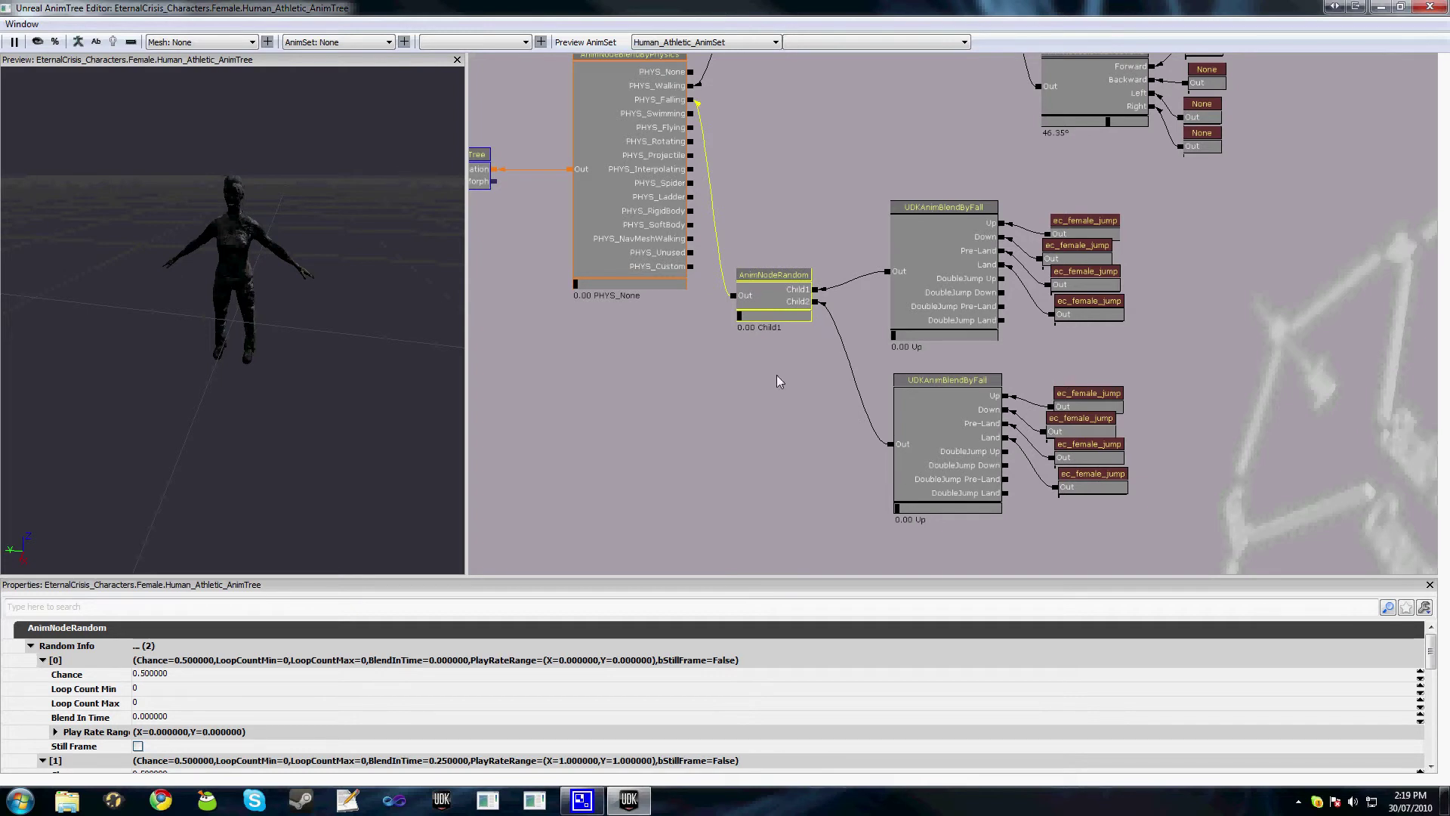
{"action": "left_click_drag", "start_coordinate": [776, 374], "coordinate": [714, 329]}
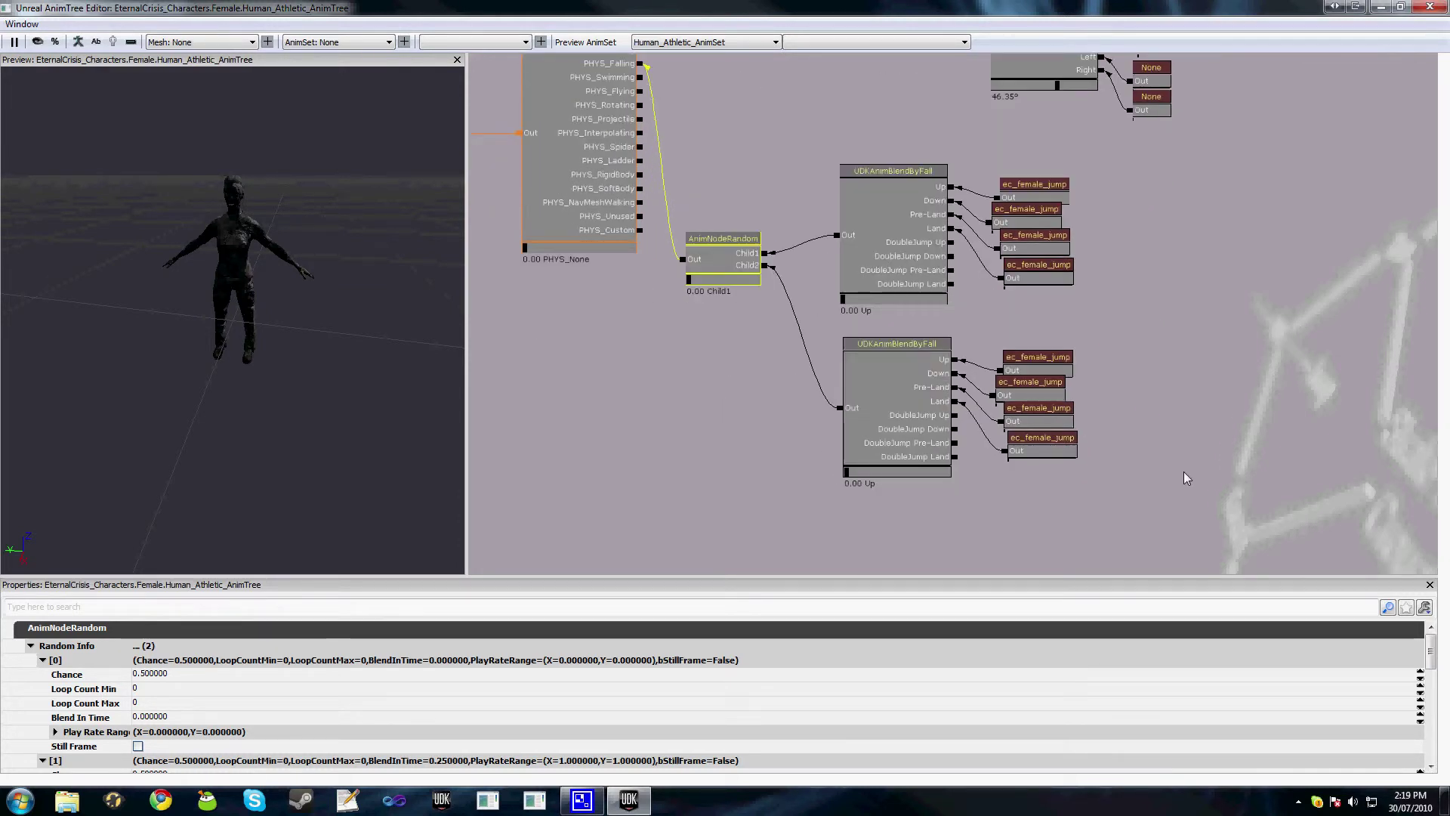
Select AnimNodeRandom with both fall branches and move them together farther away from AnimNodeBlendByPhysics
{"action": "left_click_drag", "start_coordinate": [1183, 473], "coordinate": [722, 156], "text": "ctrl+alt"}
{"action": "left_click_drag", "start_coordinate": [719, 256], "coordinate": [1023, 254]}
{"action": "left_click_drag", "start_coordinate": [911, 290], "coordinate": [917, 378]}
{"action": "left_click", "coordinate": [917, 378]}
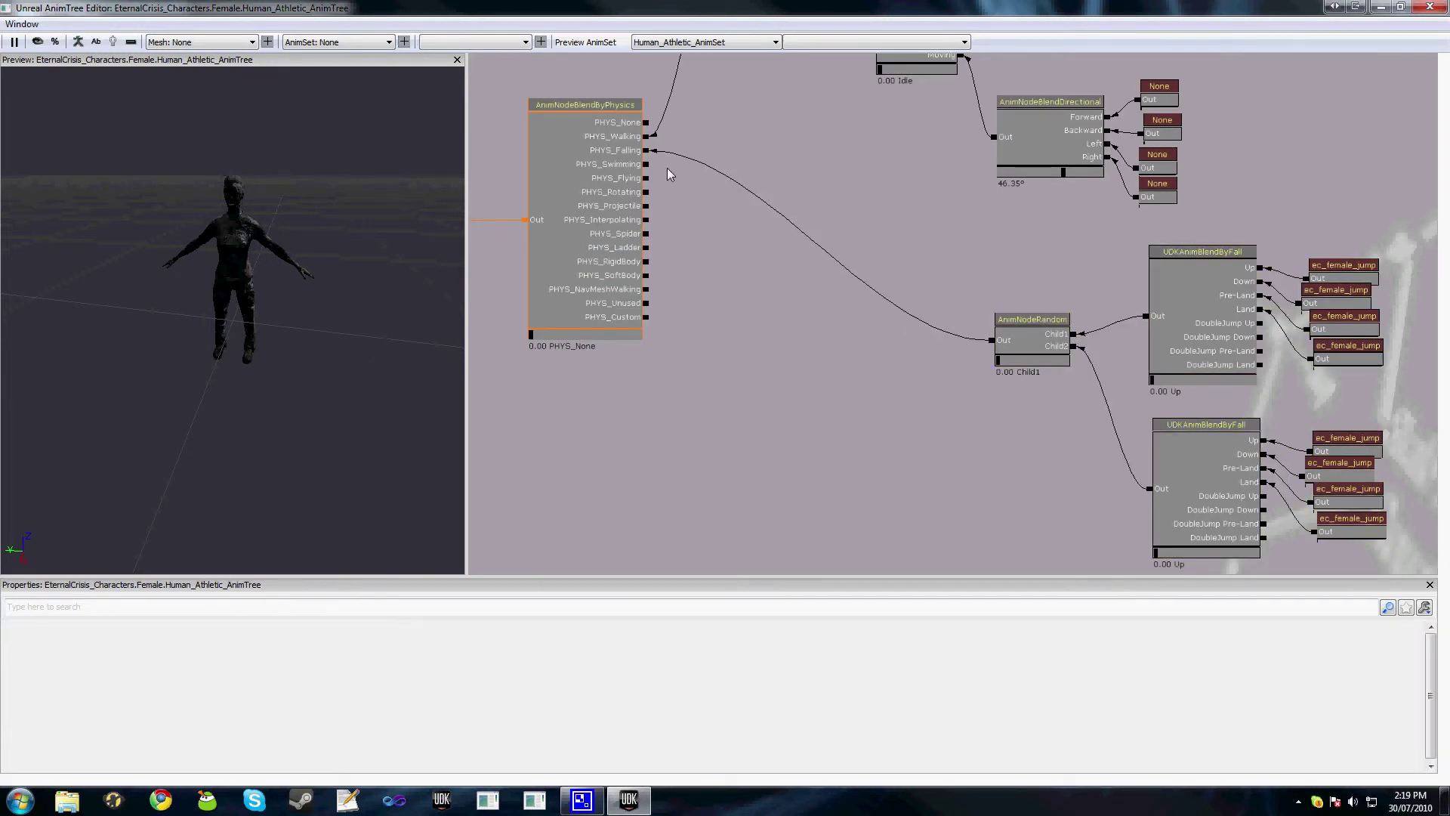
Break the link between PHYS_Falling and the AnimNodeRandom node
{"action": "left_click", "coordinate": [1031, 326]}
{"action": "left_click", "coordinate": [659, 178]}
{"action": "left_click", "coordinate": [1032, 327]}
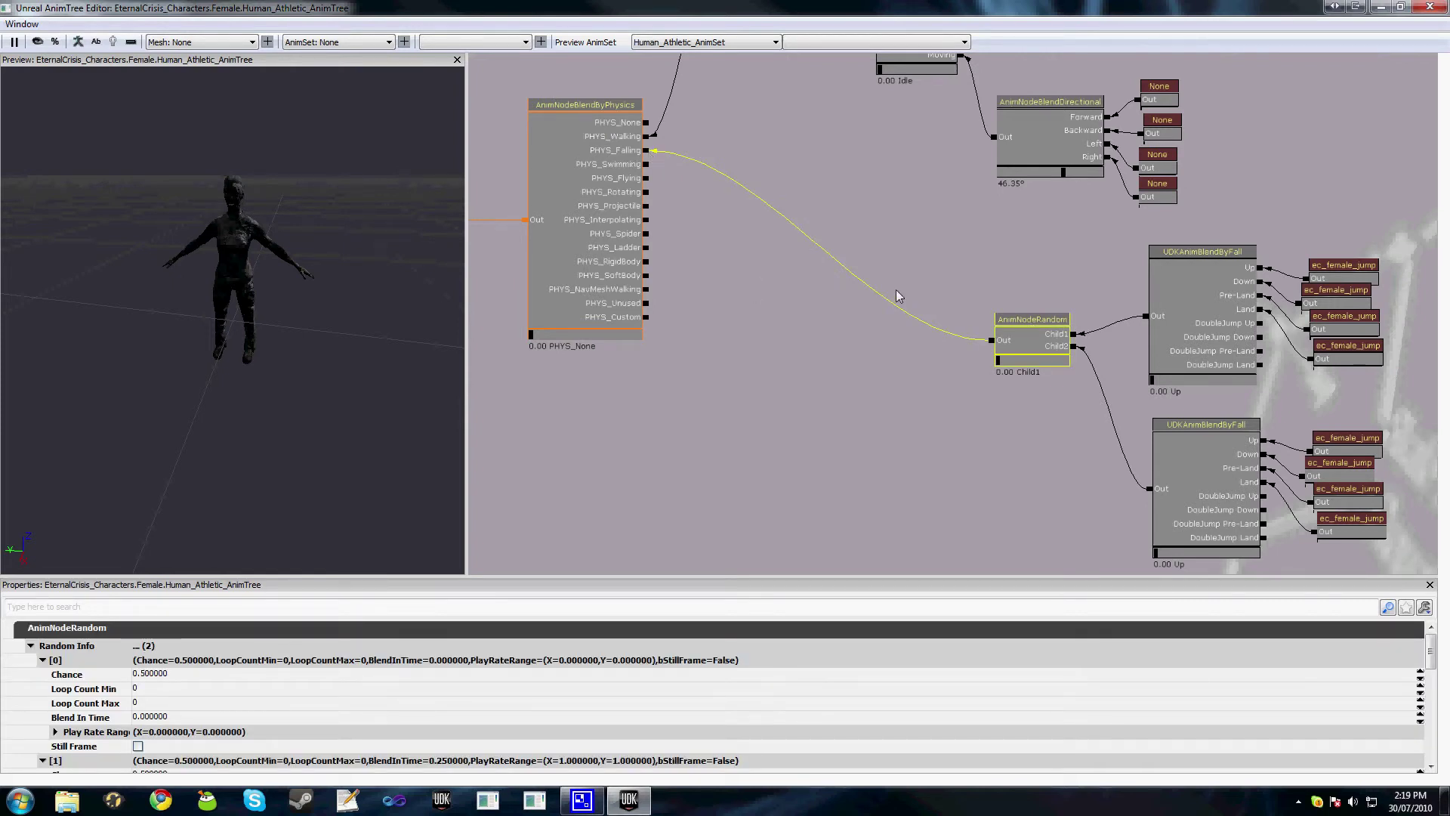
{"action": "left_click", "coordinate": [648, 152], "text": "alt"}
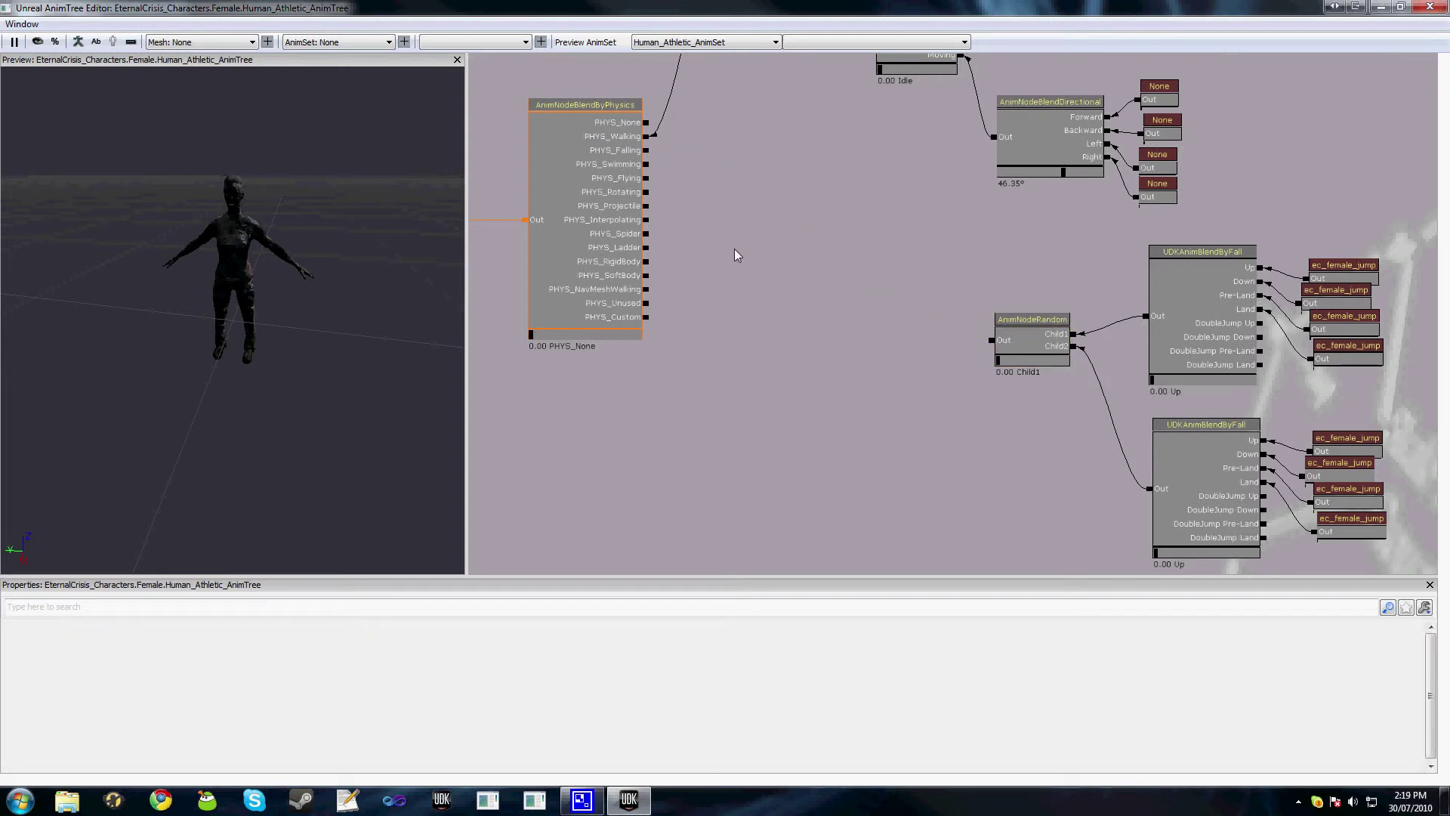
{"action": "left_click", "coordinate": [1198, 258]}
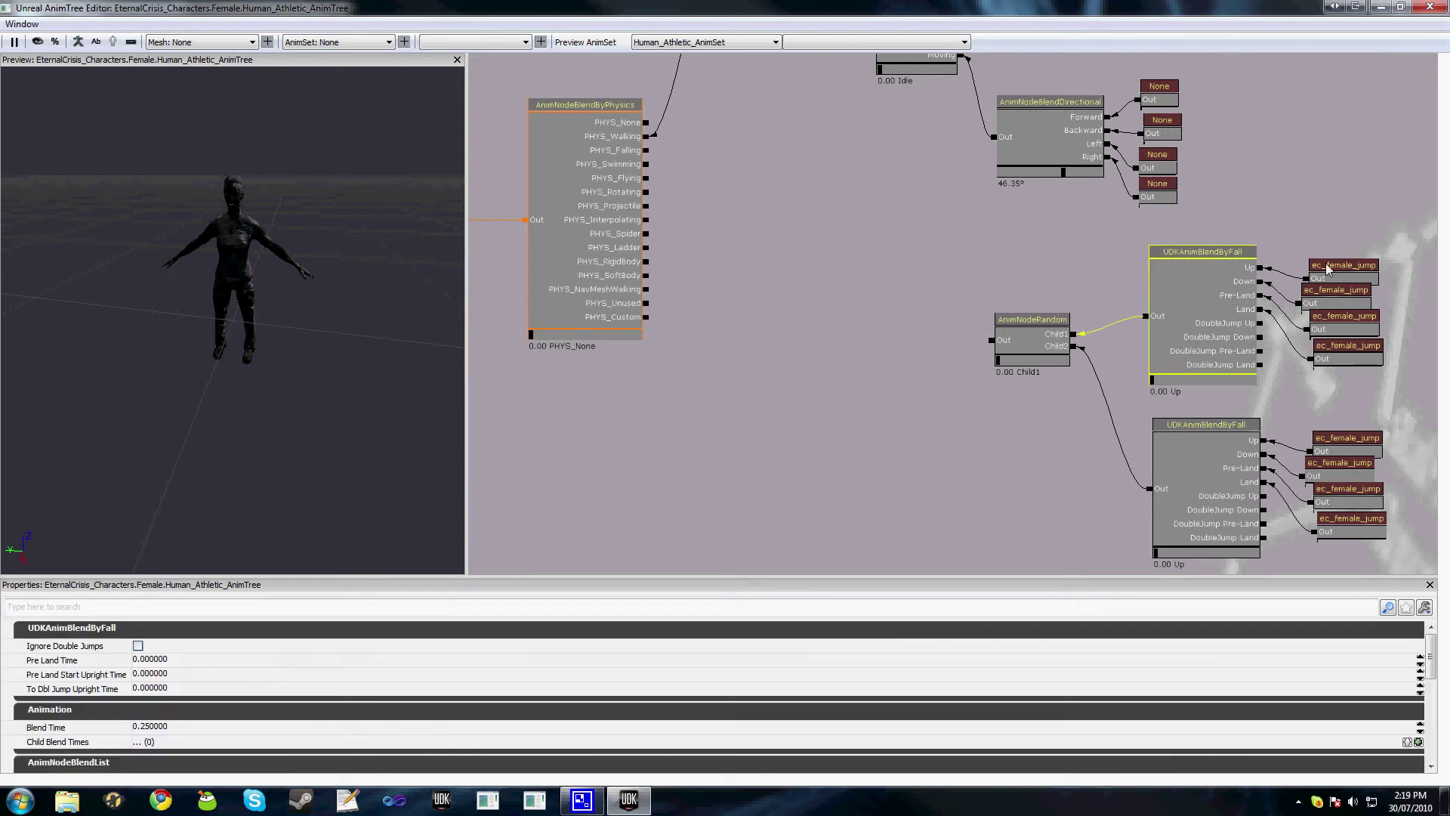
{"action": "left_click", "coordinate": [1327, 265], "text": "ctrl"}
{"action": "left_click_drag", "start_coordinate": [910, 287], "coordinate": [899, 405]}
{"action": "left_click_drag", "start_coordinate": [871, 277], "coordinate": [895, 346]}
{"action": "left_click", "coordinate": [897, 286]}
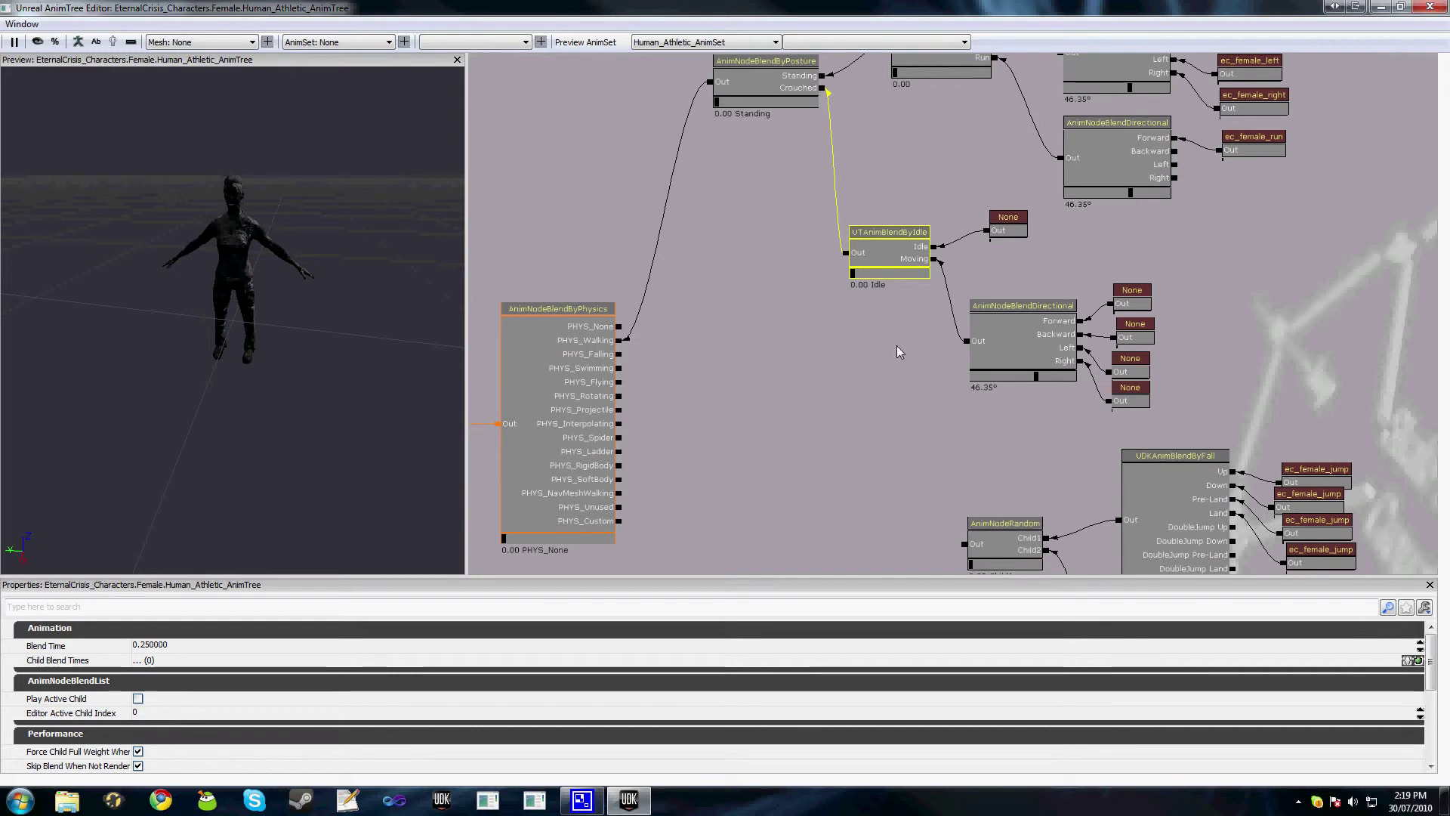
Duplicate the upper UDKAnimBlendByFall branch with its four ec_female_jump sequences and place the copy beside AnimNodeBlendByPhysics
{"action": "left_click_drag", "start_coordinate": [896, 408], "coordinate": [863, 251]}
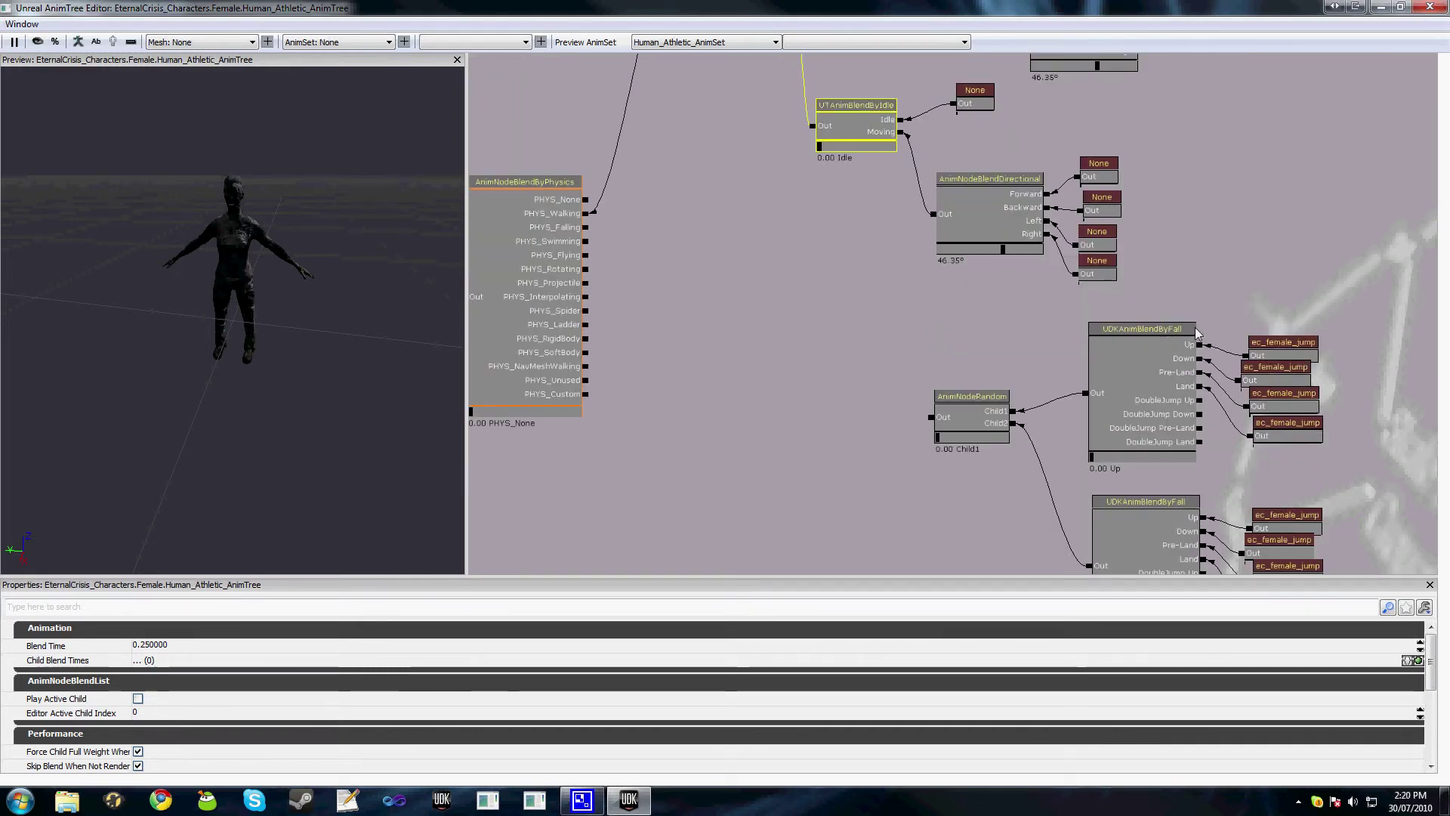
{"action": "left_click_drag", "start_coordinate": [1323, 271], "coordinate": [1149, 446], "text": "ctrl+alt"}
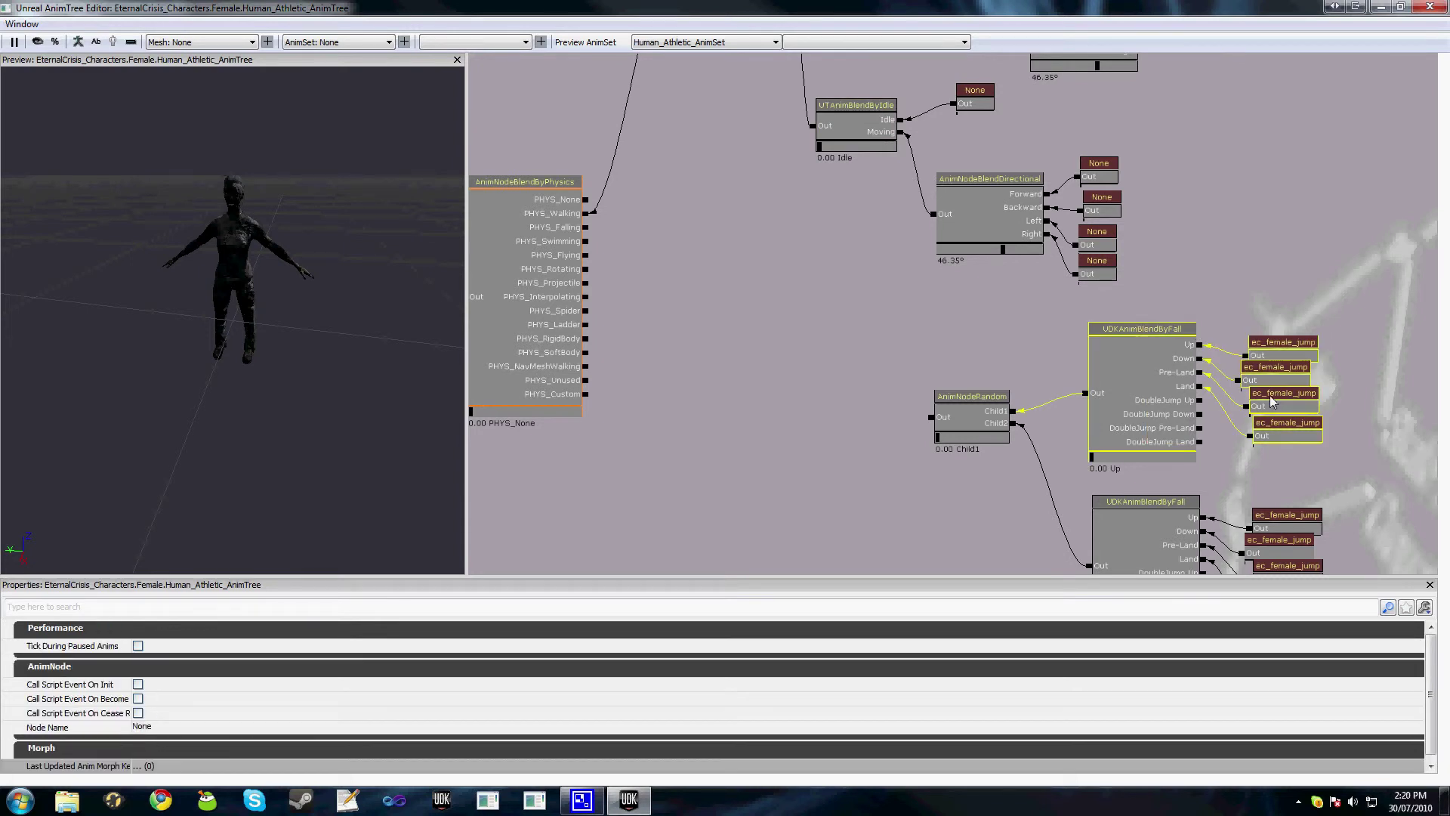
{"action": "key", "text": "ctrl+v"}
{"action": "left_click_drag", "start_coordinate": [693, 295], "coordinate": [738, 348], "text": "ctrl"}
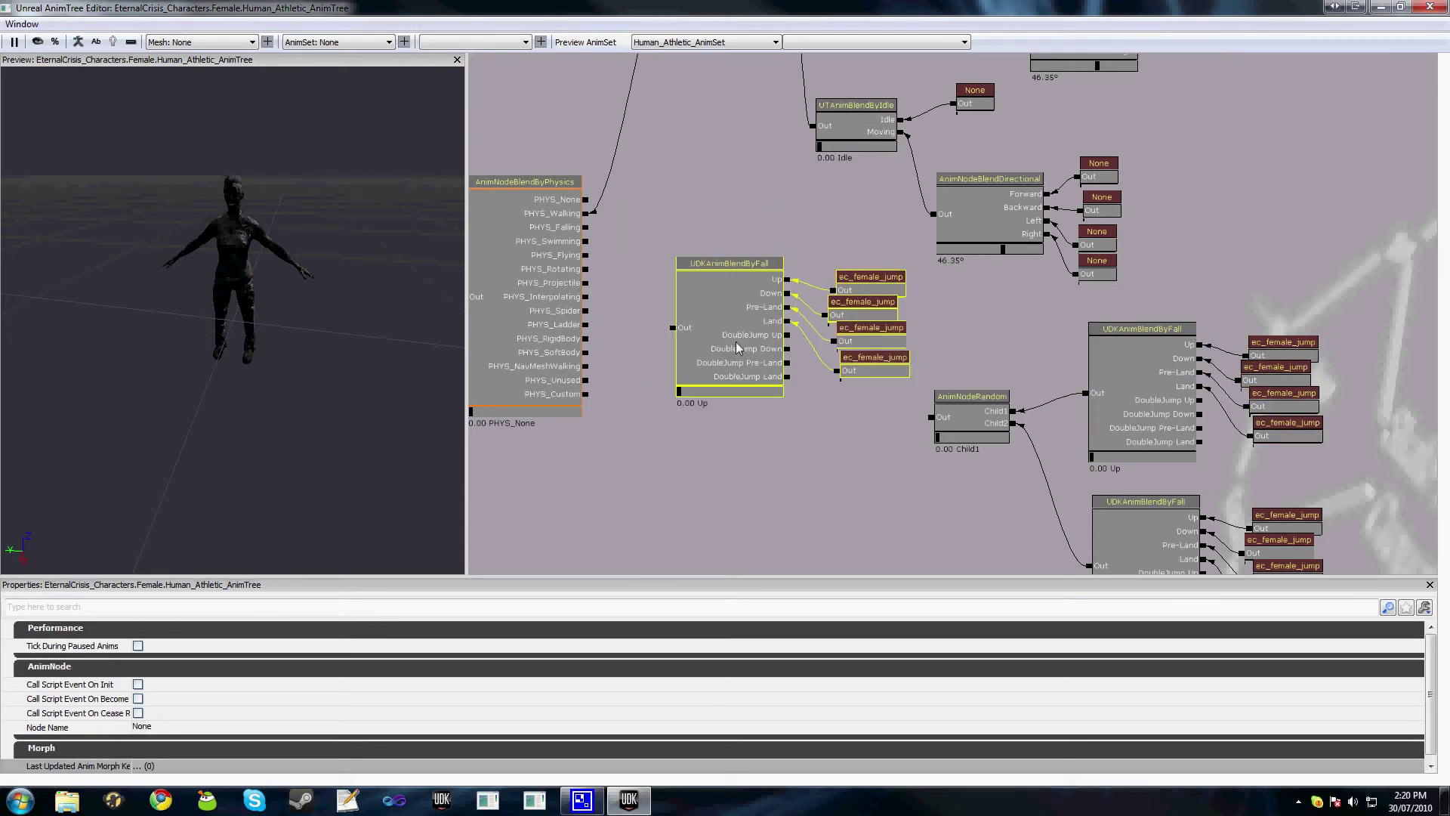
Duplicate the lower UTAnimBlendByIdle node, place the copy beside AnimNodeBlendByPhysics, and break the copy's Idle and Moving links
{"action": "left_click", "coordinate": [876, 138]}
{"action": "key", "text": "ctrl+c"}
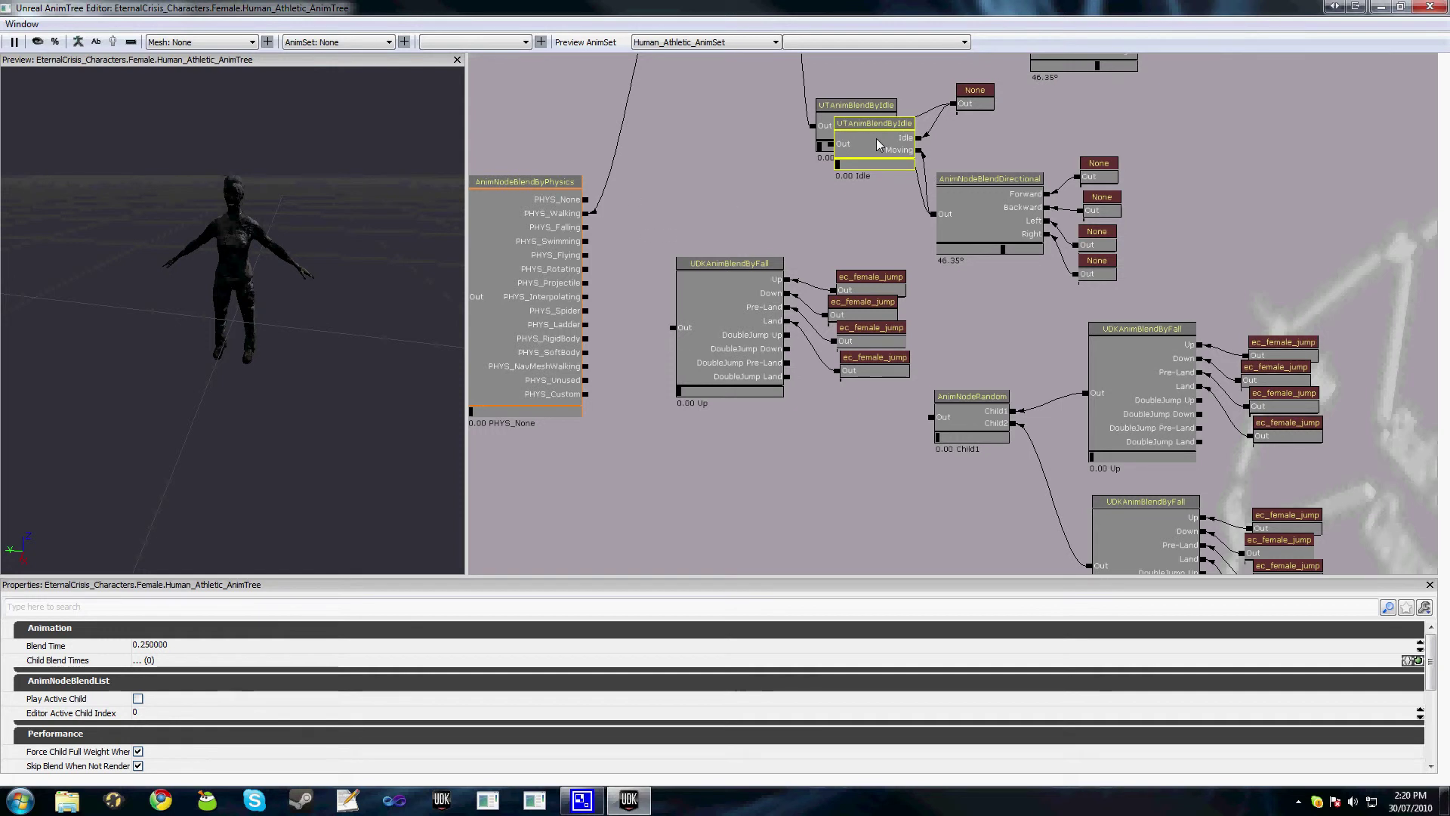
{"action": "key", "text": "ctrl+v"}
{"action": "left_click", "coordinate": [717, 211]}
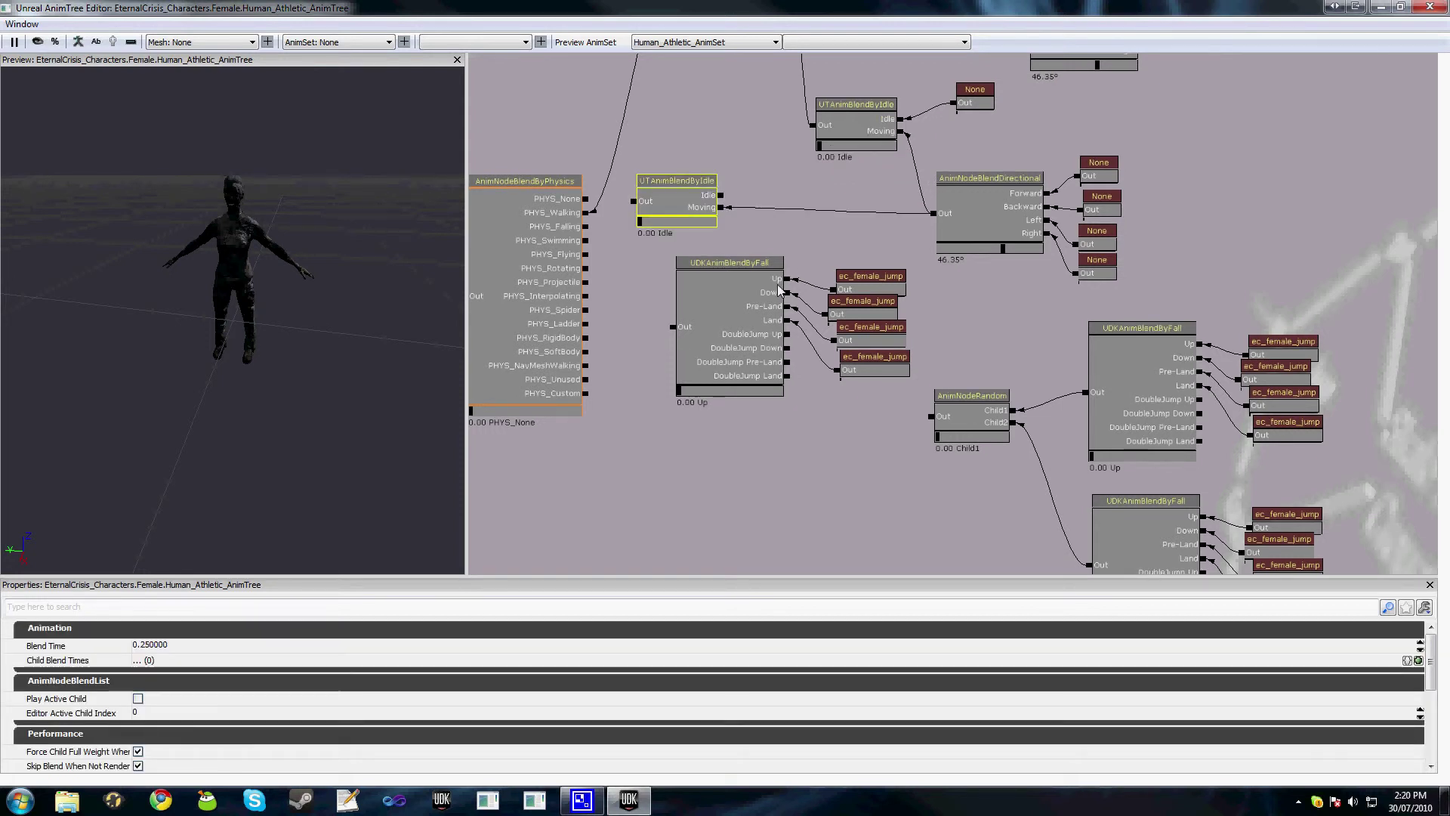
{"action": "left_click", "coordinate": [721, 209], "text": "alt"}
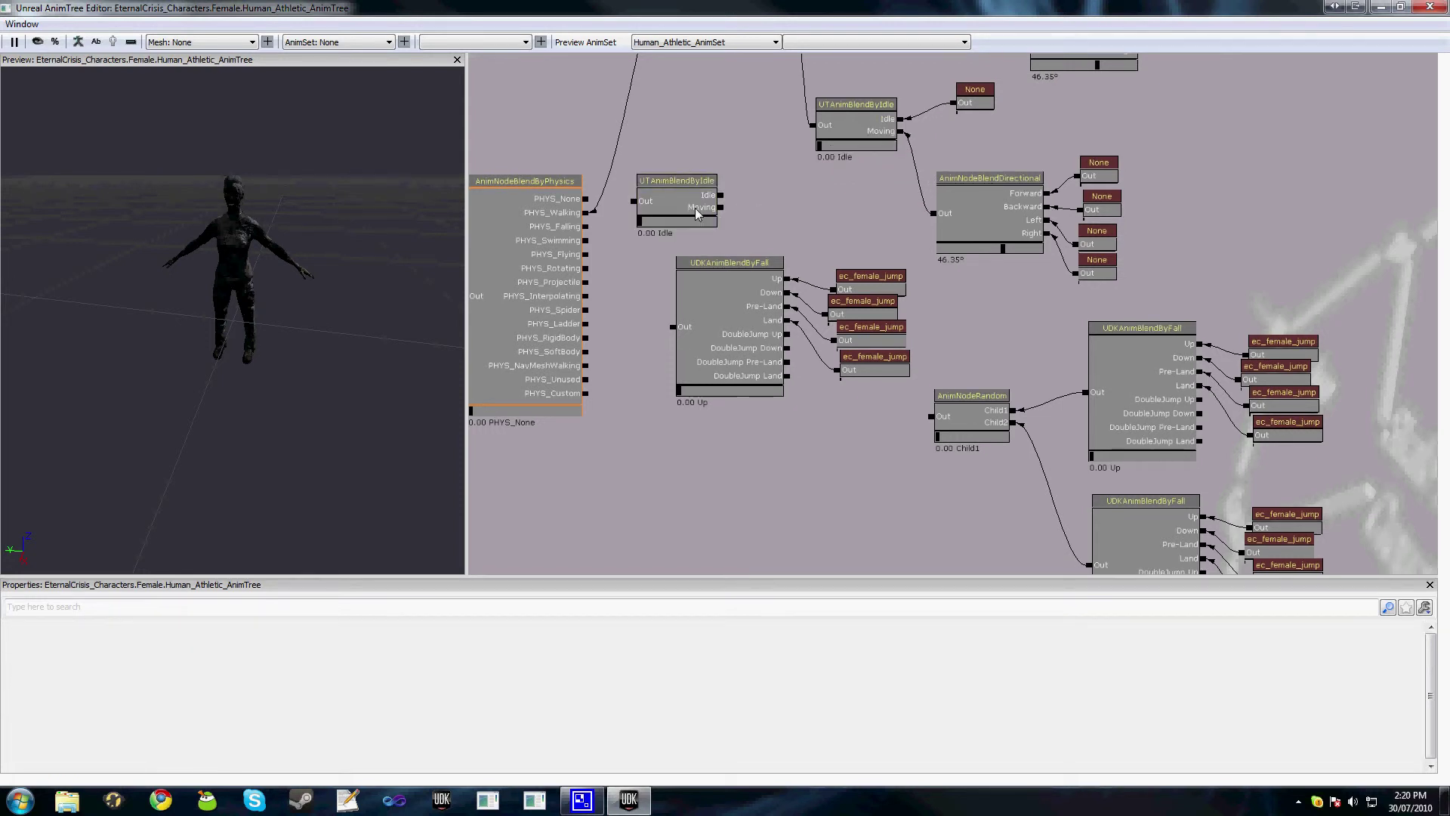
Link PHYS_Falling to the copied UTAnimBlendByIdle, and its Idle input to the nearby UDKAnimBlendByFall branch, shifted to make room
{"action": "left_click", "coordinate": [697, 214]}
{"action": "left_click_drag", "start_coordinate": [586, 226], "coordinate": [674, 290]}
{"action": "left_click_drag", "start_coordinate": [906, 432], "coordinate": [751, 249], "text": "ctrl+alt"}
{"action": "left_click_drag", "start_coordinate": [750, 331], "coordinate": [822, 318]}
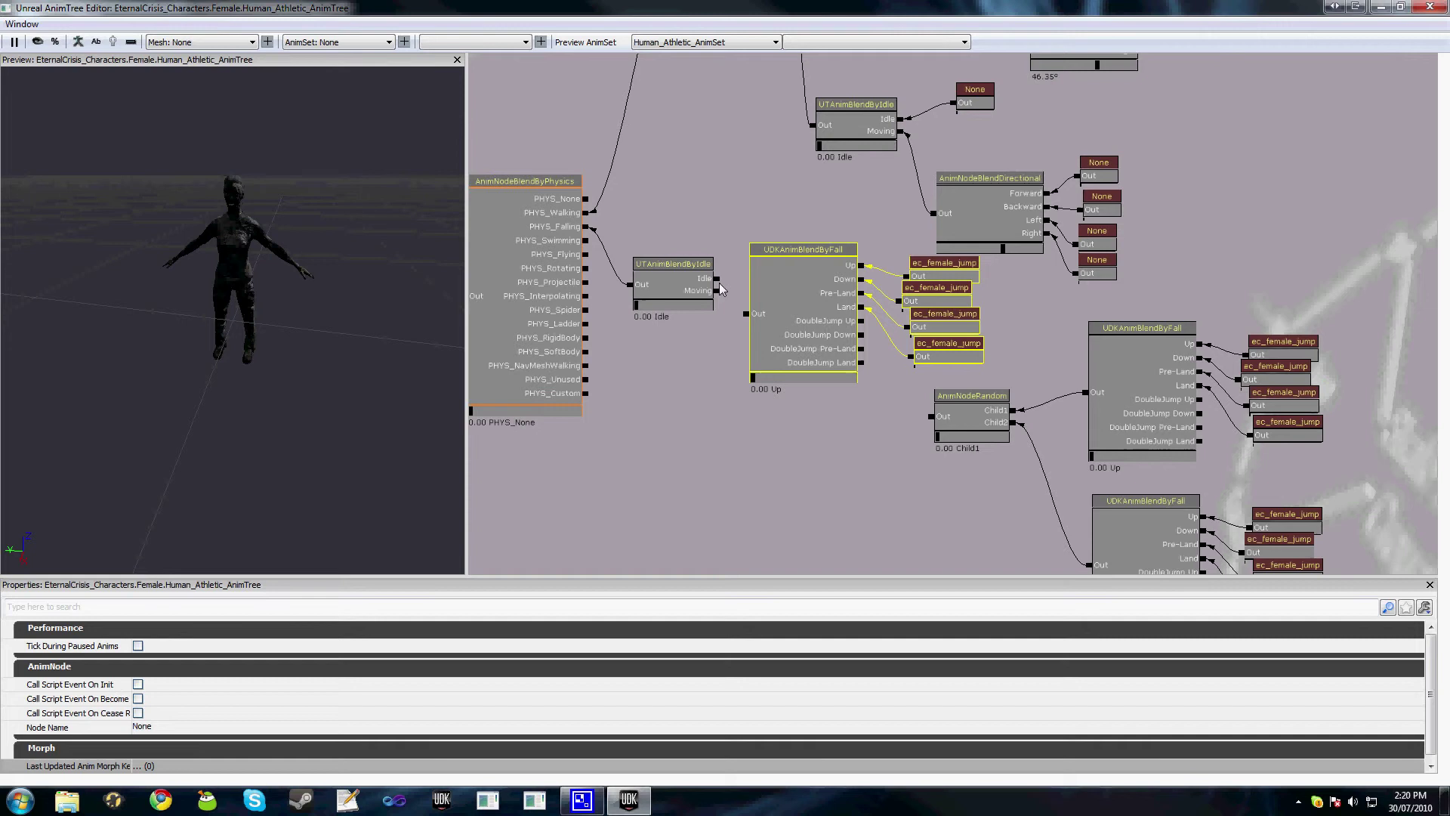
{"action": "left_click_drag", "start_coordinate": [717, 289], "coordinate": [747, 316]}
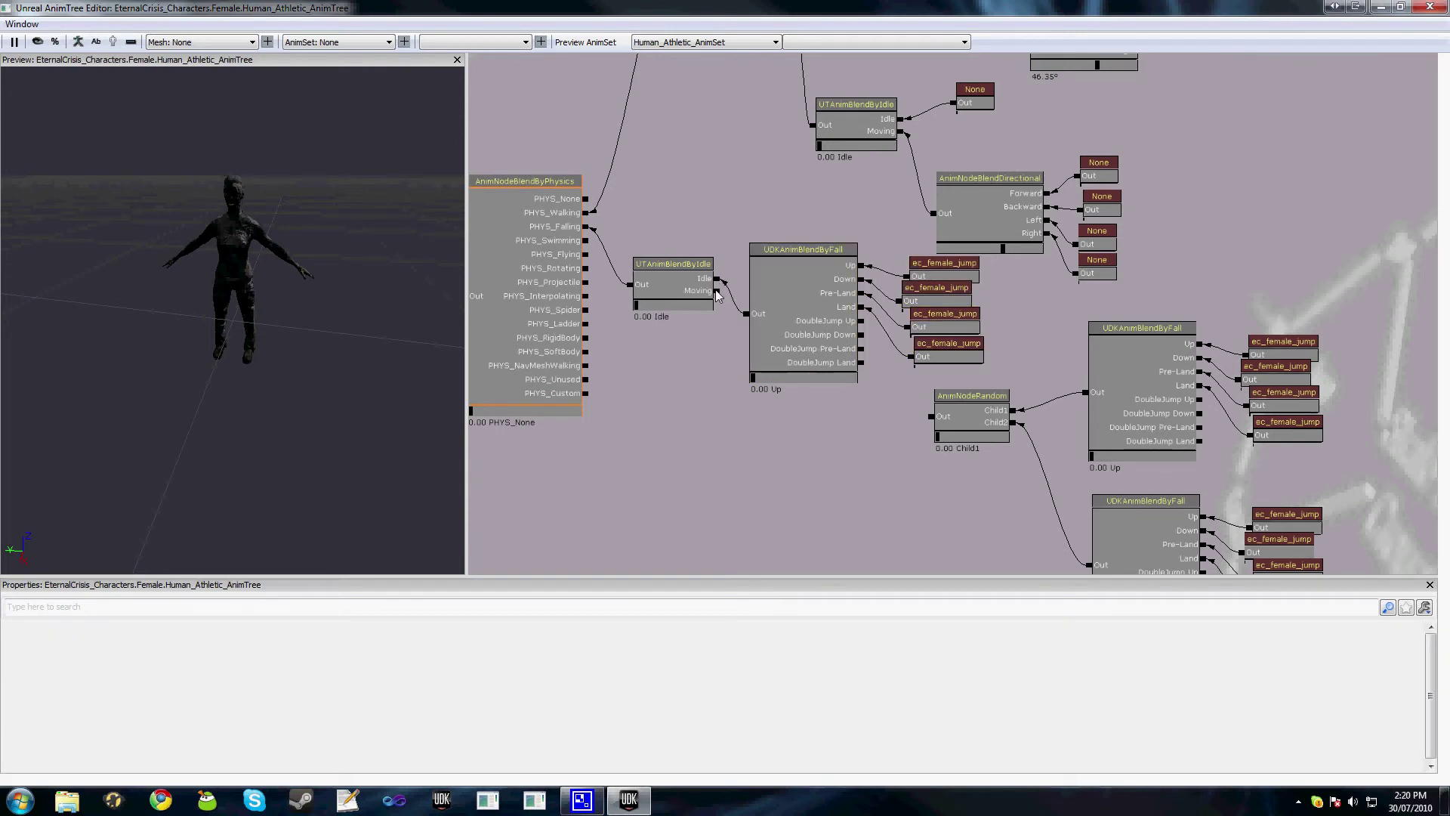
Move AnimNodeRandom with both fall branches below the single fall branch and link the copied UTAnimBlendByIdle's Moving input to AnimNodeRandom
{"action": "left_click_drag", "start_coordinate": [852, 444], "coordinate": [783, 238]}
{"action": "left_click_drag", "start_coordinate": [1319, 464], "coordinate": [906, 167], "text": "ctrl+alt"}
{"action": "left_click_drag", "start_coordinate": [908, 228], "coordinate": [609, 404], "text": "ctrl"}
{"action": "left_click", "coordinate": [646, 127]}
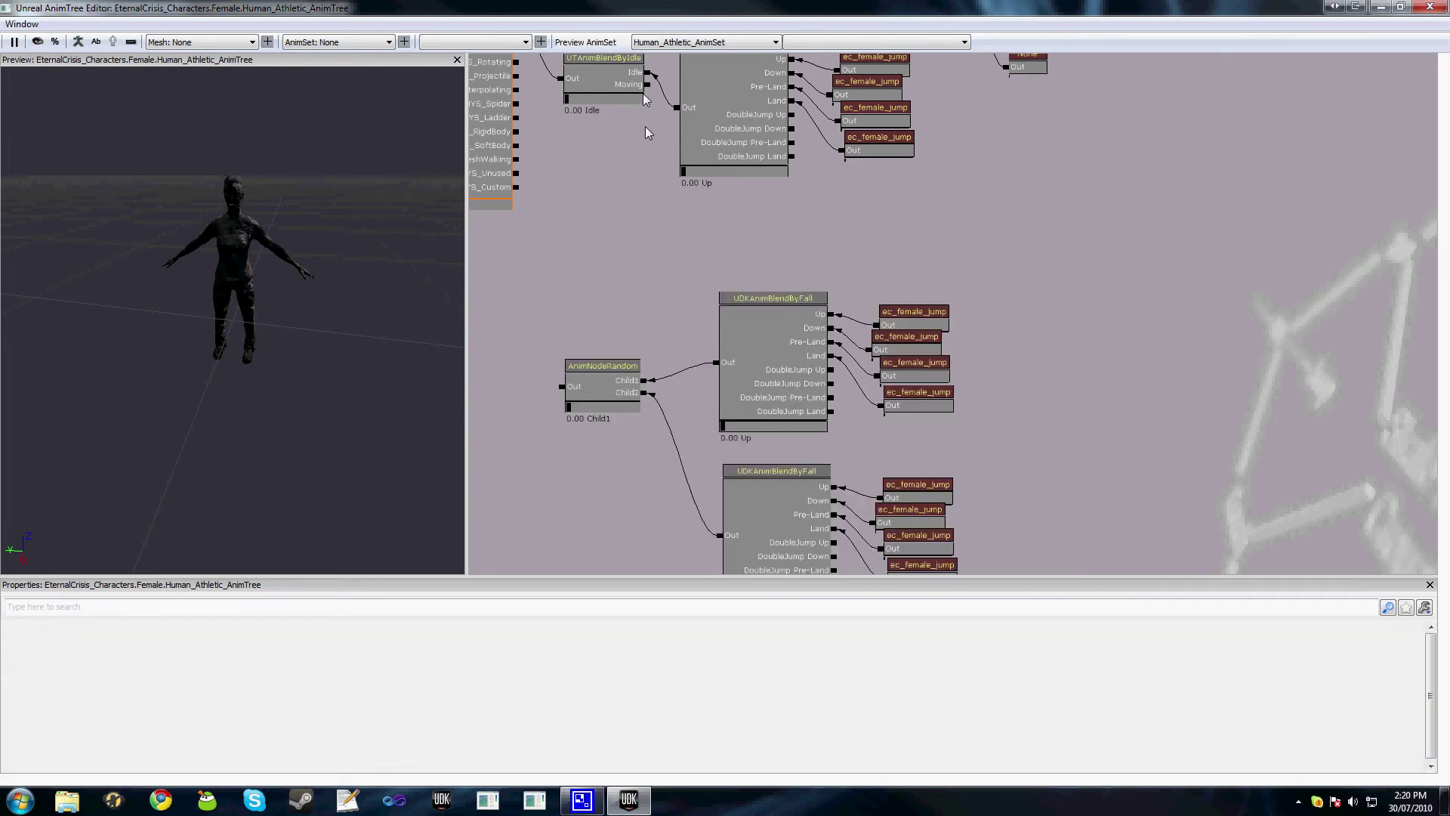
{"action": "left_click_drag", "start_coordinate": [646, 88], "coordinate": [562, 385]}
Examine the overall tree layout and the idle and random branches connected under PHYS_Falling
{"action": "scroll", "coordinate": [637, 365], "scroll_direction": "down", "scroll_amount": 2}
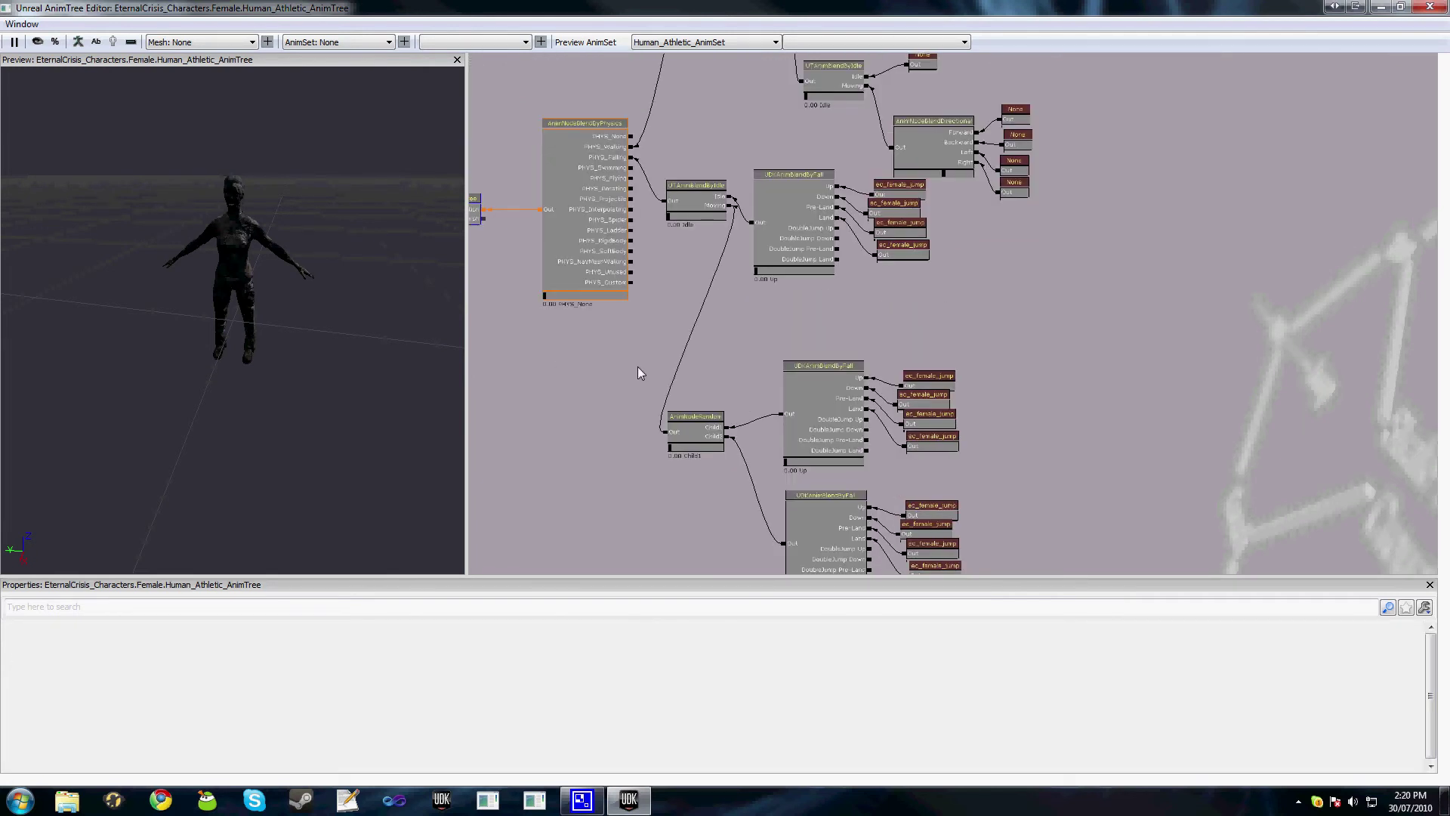
{"action": "scroll", "coordinate": [638, 366], "scroll_direction": "down", "scroll_amount": 3}
{"action": "scroll", "coordinate": [768, 395], "scroll_direction": "down", "scroll_amount": 2}
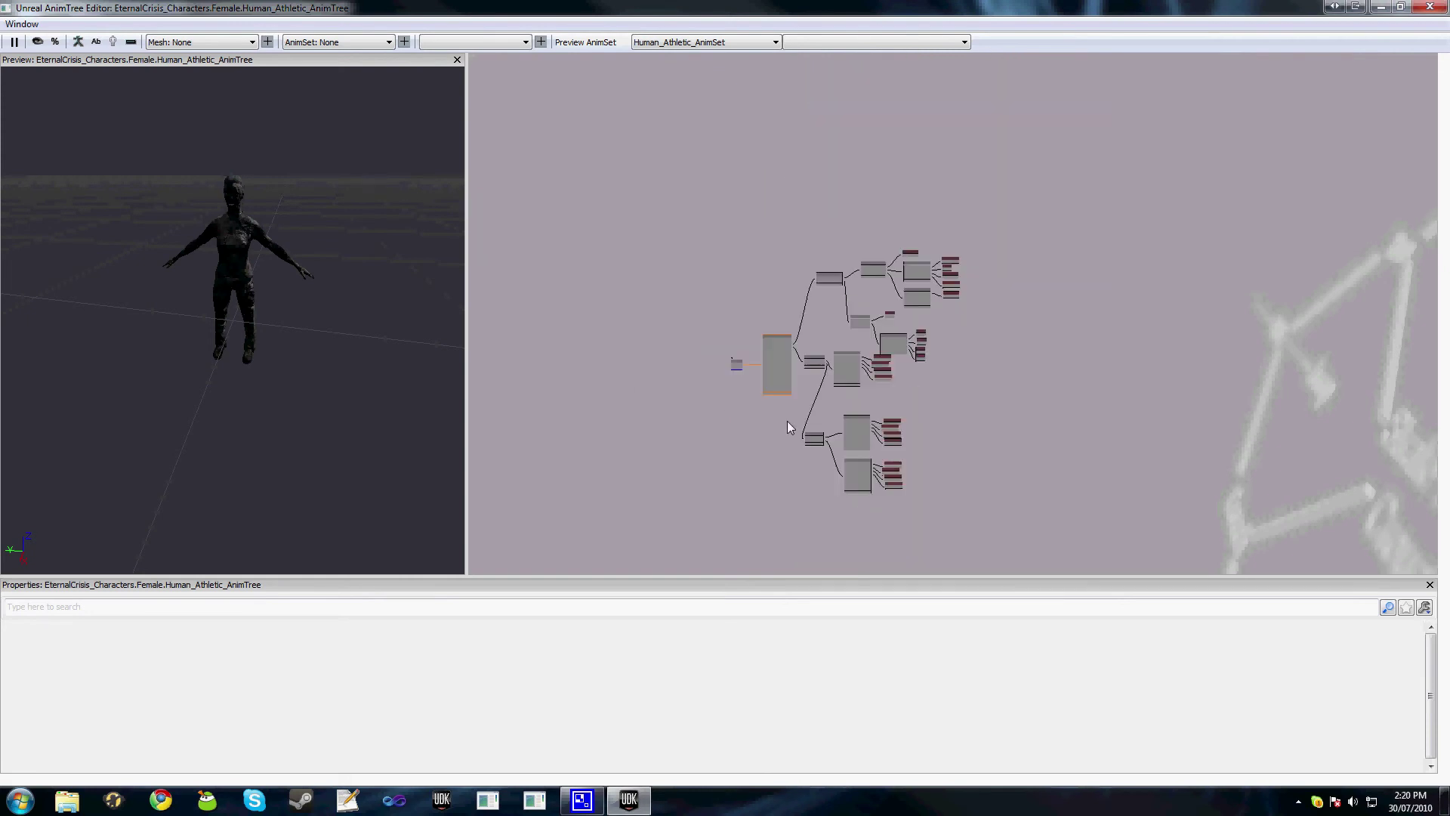
{"action": "scroll", "coordinate": [787, 420], "scroll_direction": "up", "scroll_amount": 2}
{"action": "left_click_drag", "start_coordinate": [787, 420], "coordinate": [709, 313]}
{"action": "scroll", "coordinate": [738, 428], "scroll_direction": "up", "scroll_amount": 1}
{"action": "scroll", "coordinate": [718, 261], "scroll_direction": "up", "scroll_amount": 2}
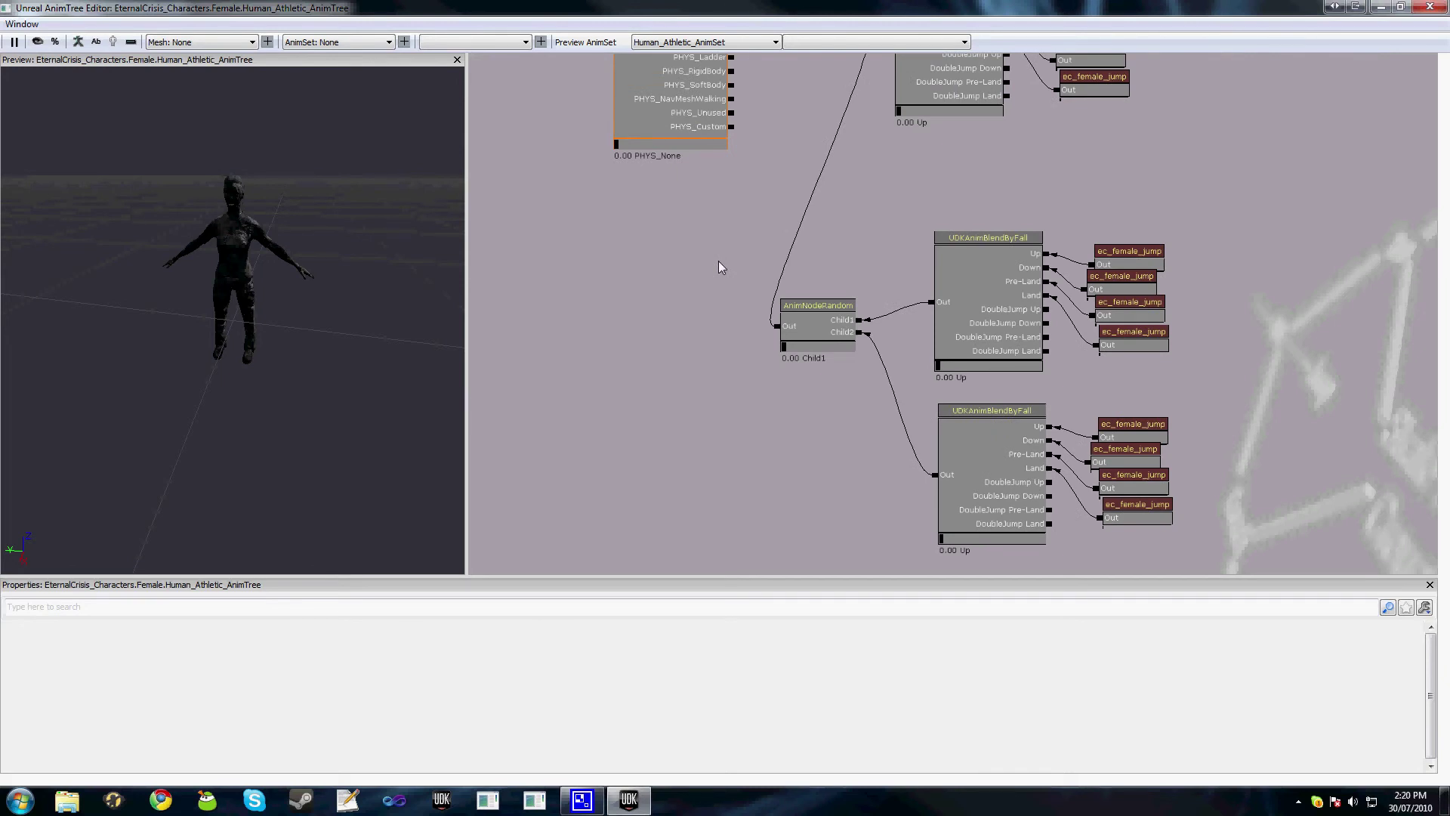
{"action": "scroll", "coordinate": [646, 409], "scroll_direction": "up", "scroll_amount": 1}
{"action": "right_click_drag", "start_coordinate": [597, 356], "coordinate": [700, 402]}
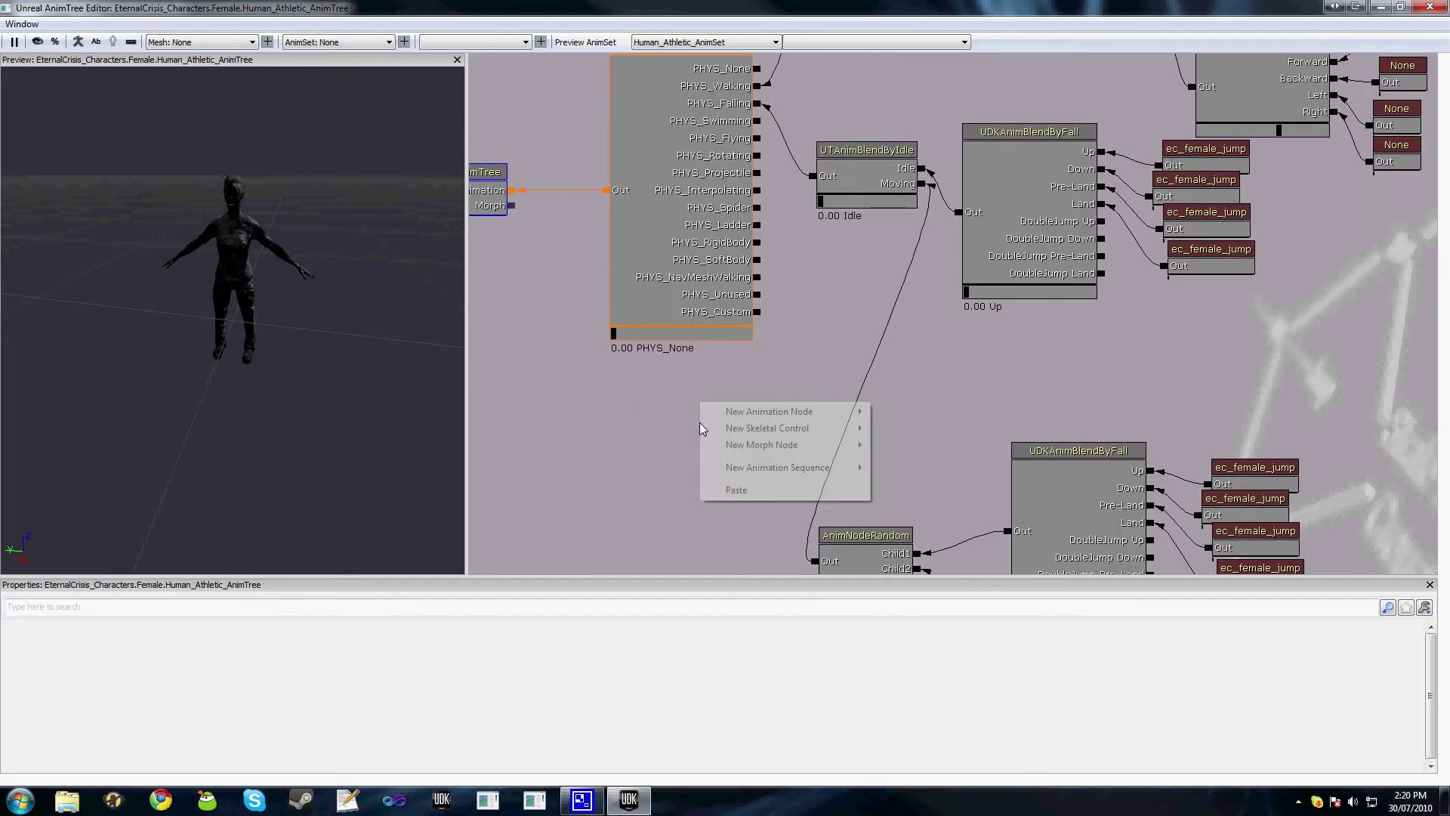
{"action": "mouse_move", "coordinate": [831, 412]}
{"action": "mouse_move", "coordinate": [977, 404]}
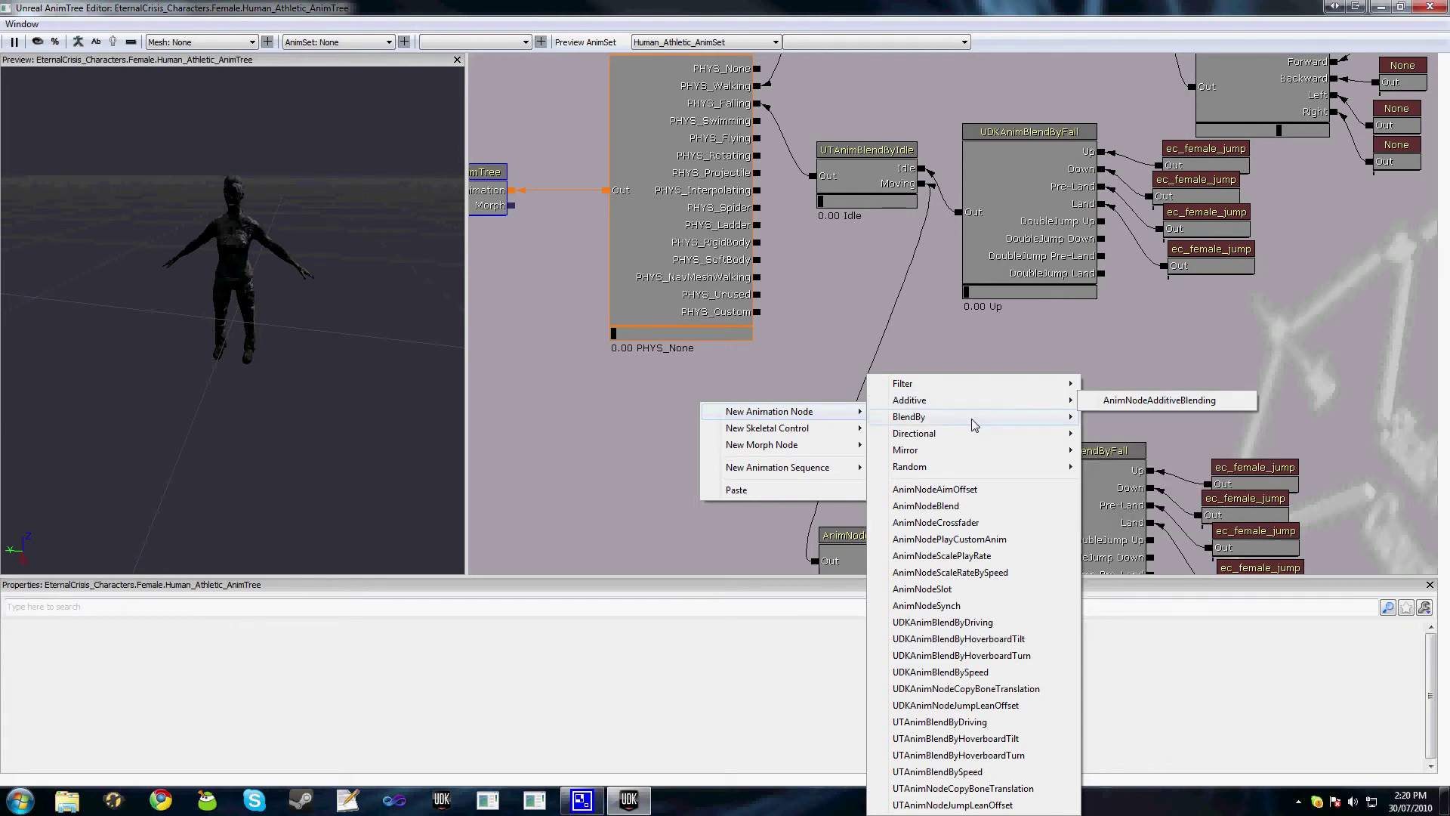
{"action": "mouse_move", "coordinate": [960, 436]}
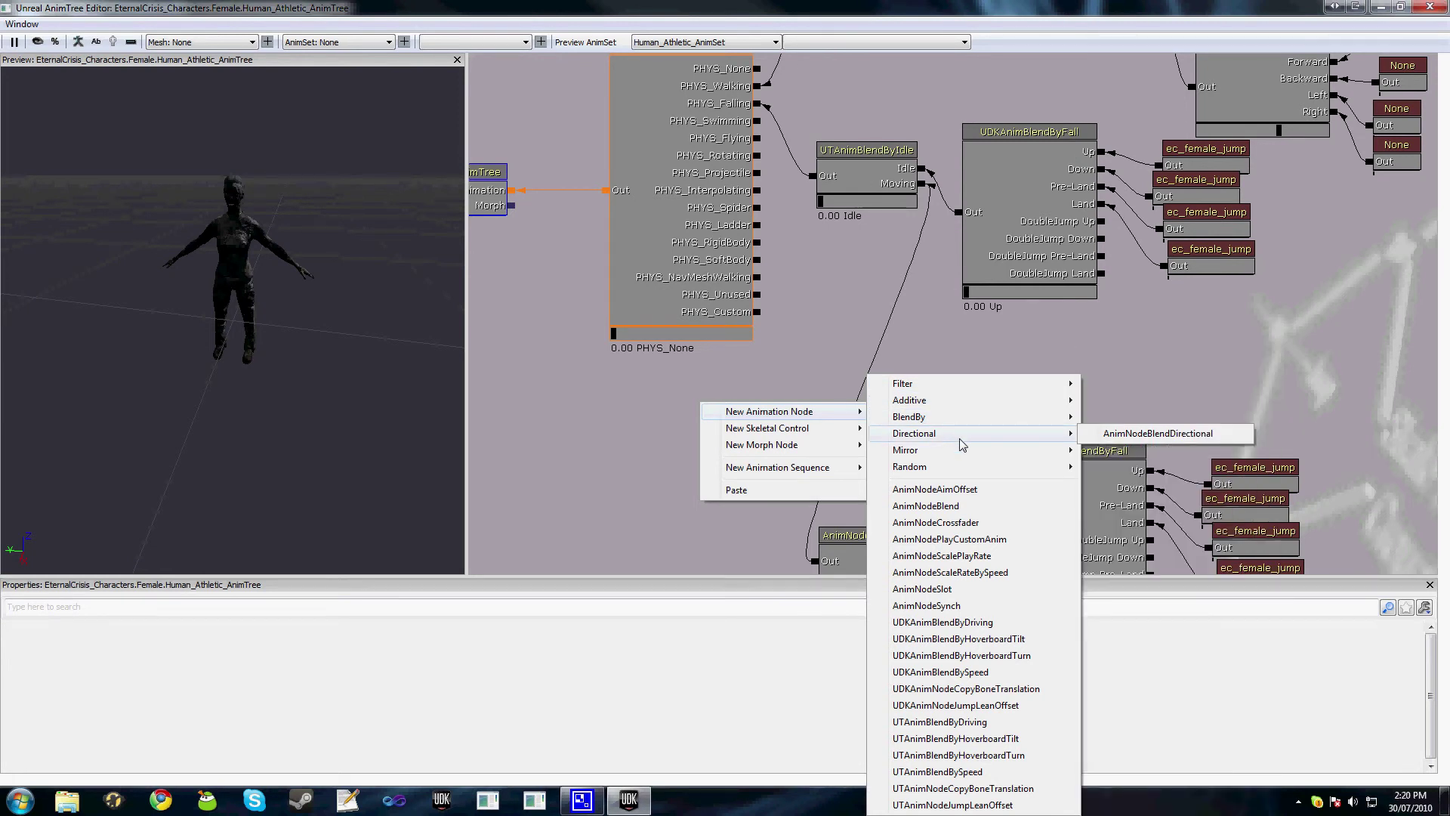
{"action": "mouse_move", "coordinate": [958, 470]}
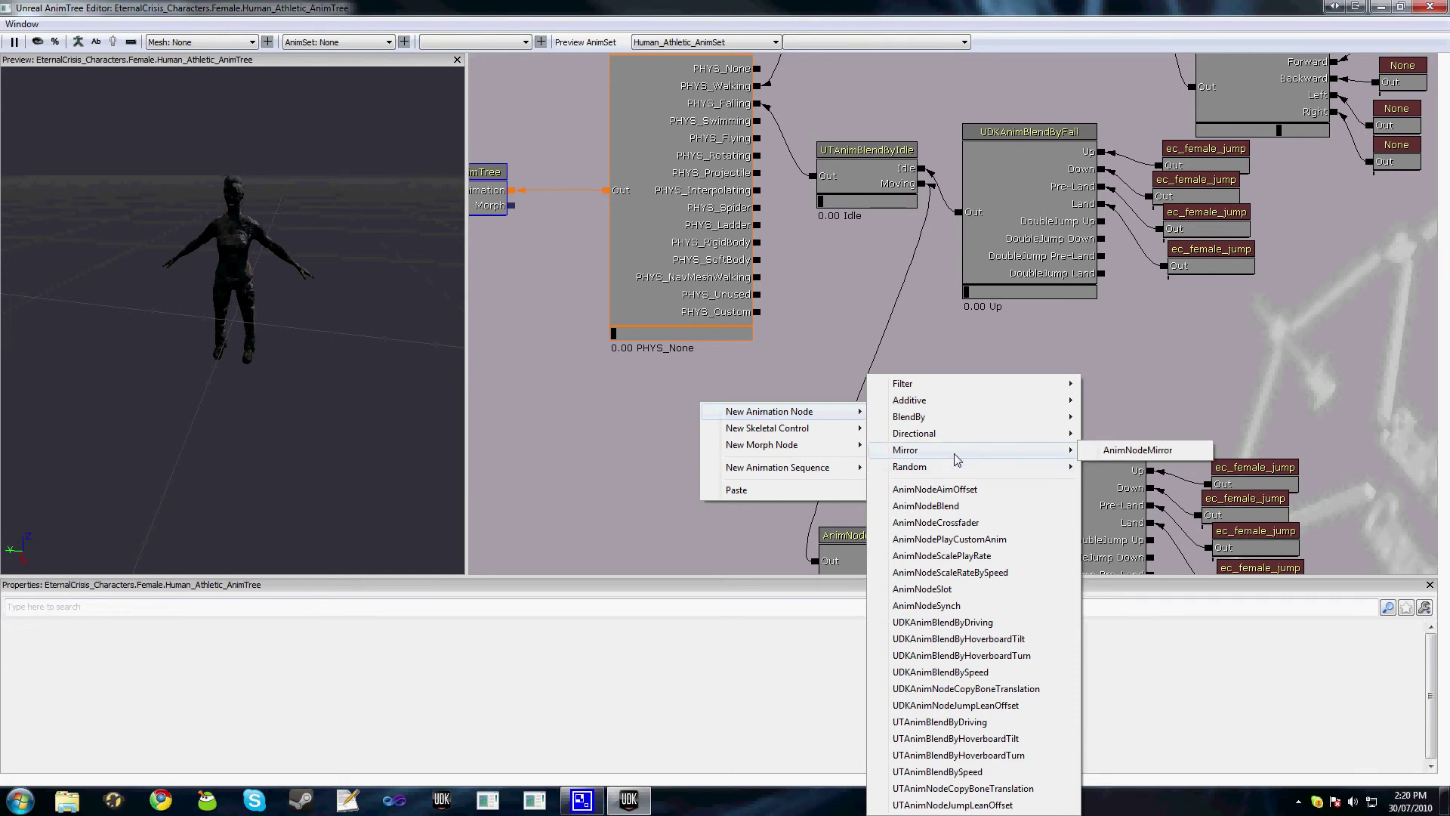
{"action": "left_click", "coordinate": [576, 457]}
{"action": "scroll", "coordinate": [728, 456], "scroll_direction": "down", "scroll_amount": 2}
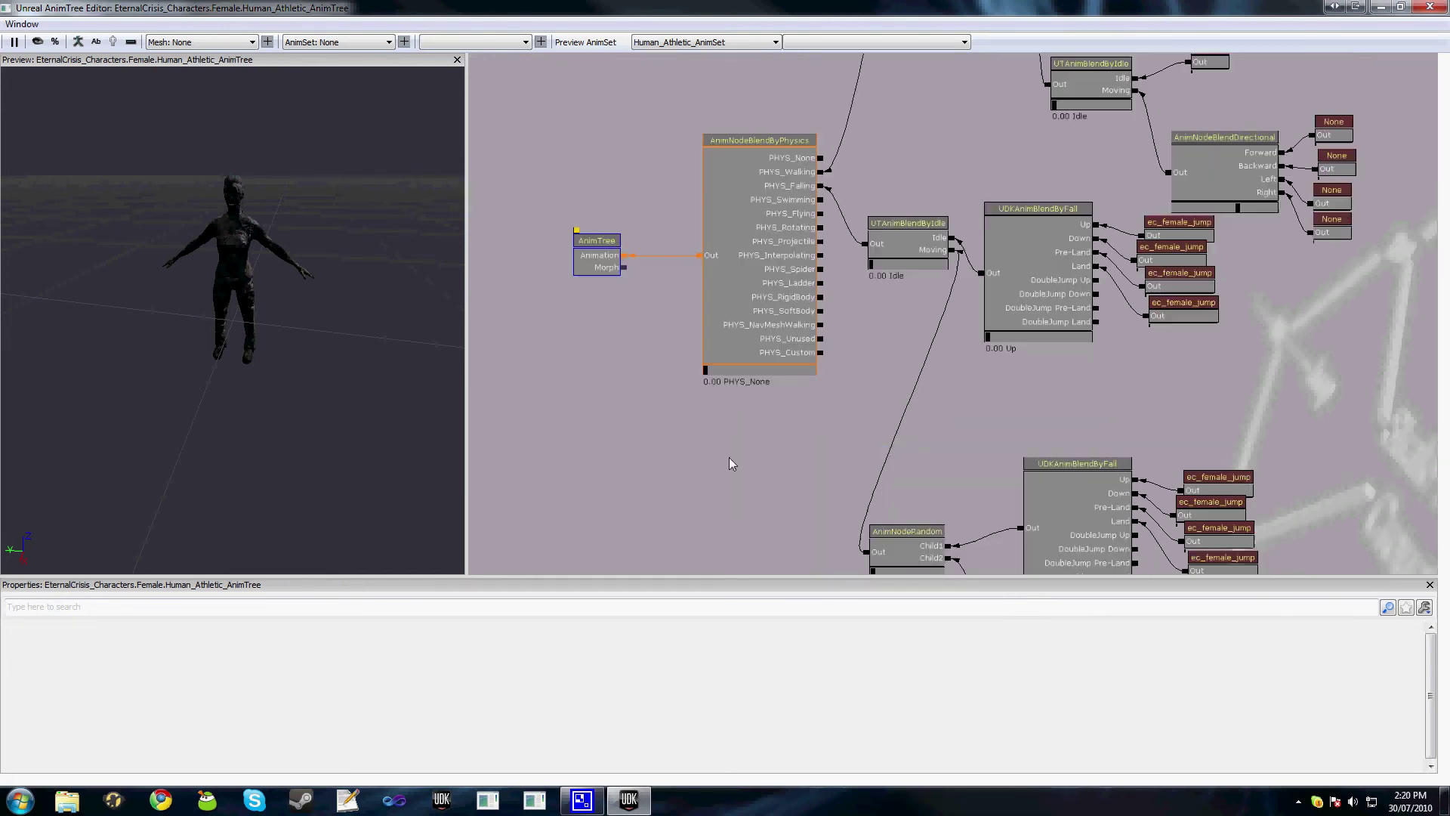
{"action": "left_click_drag", "start_coordinate": [804, 436], "coordinate": [731, 477]}
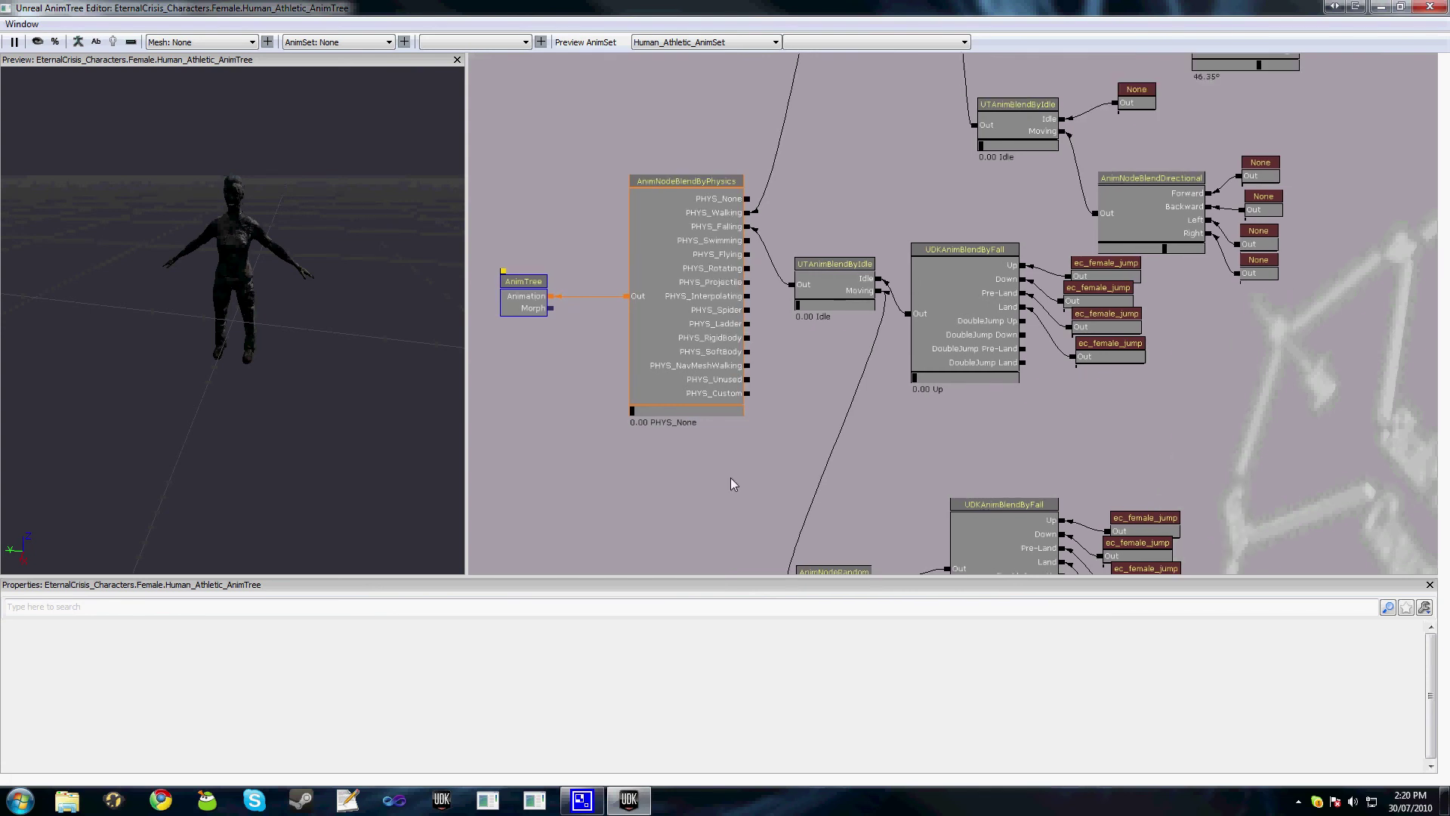
{"action": "left_click_drag", "start_coordinate": [830, 268], "coordinate": [809, 363]}
{"action": "left_click_drag", "start_coordinate": [814, 292], "coordinate": [886, 116]}
{"action": "left_click_drag", "start_coordinate": [849, 293], "coordinate": [929, 288]}
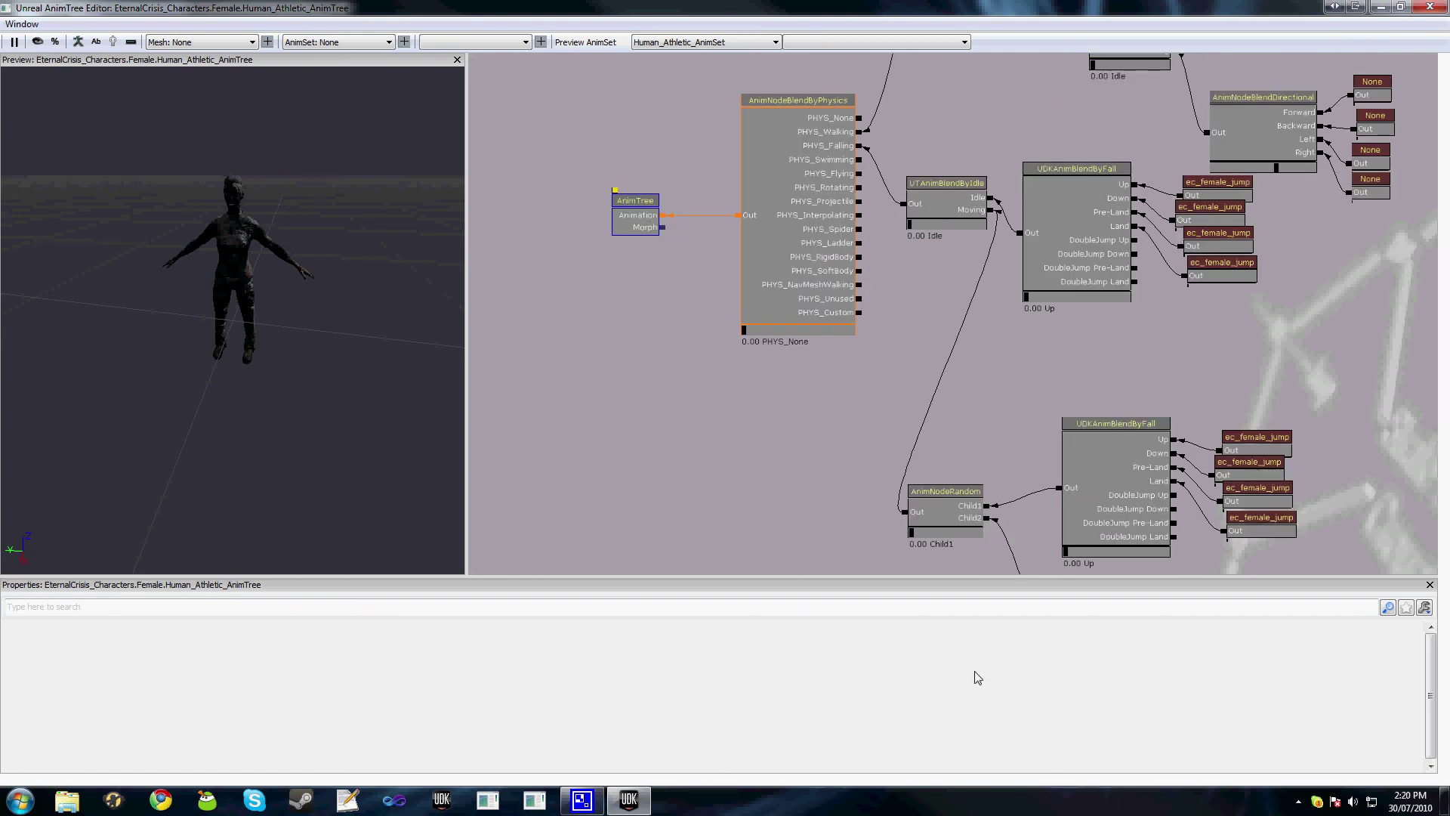